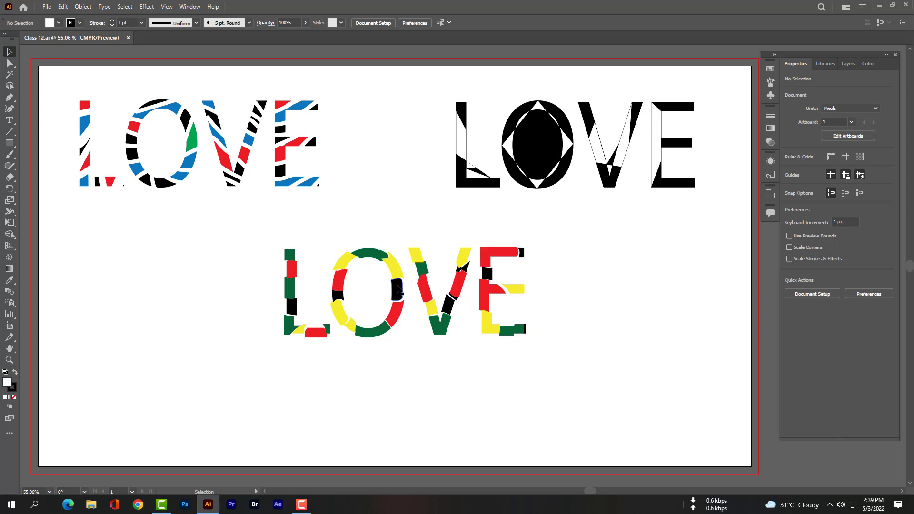
# Step: Create a new 1920 × 1080 px document named 'Class 12'
pyautogui.click(48, 8)
pyautogui.click(52, 16)
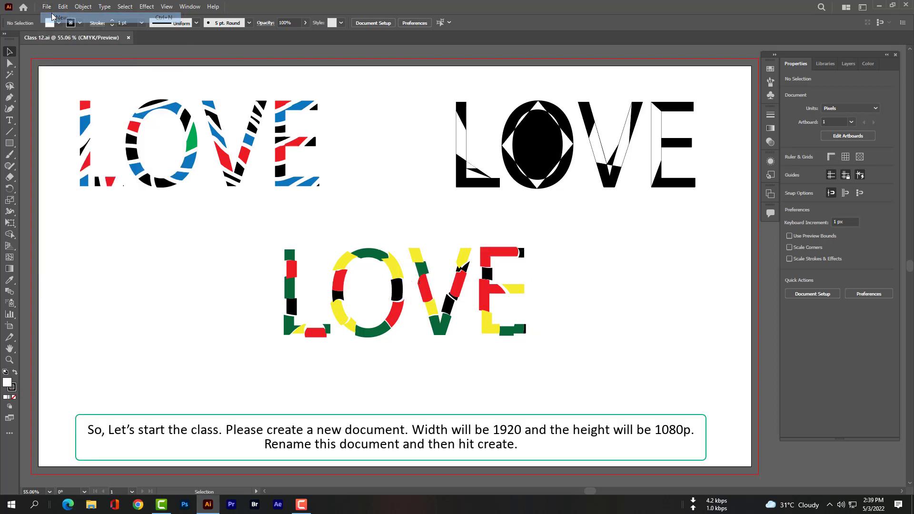
pyautogui.click(618, 139)
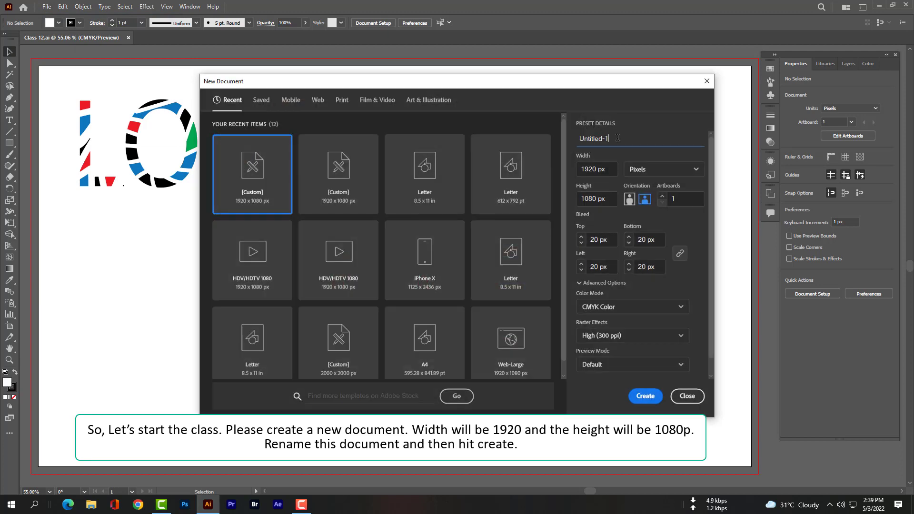
pyautogui.hotkey('ctrl', 'a')
pyautogui.write('Cla')
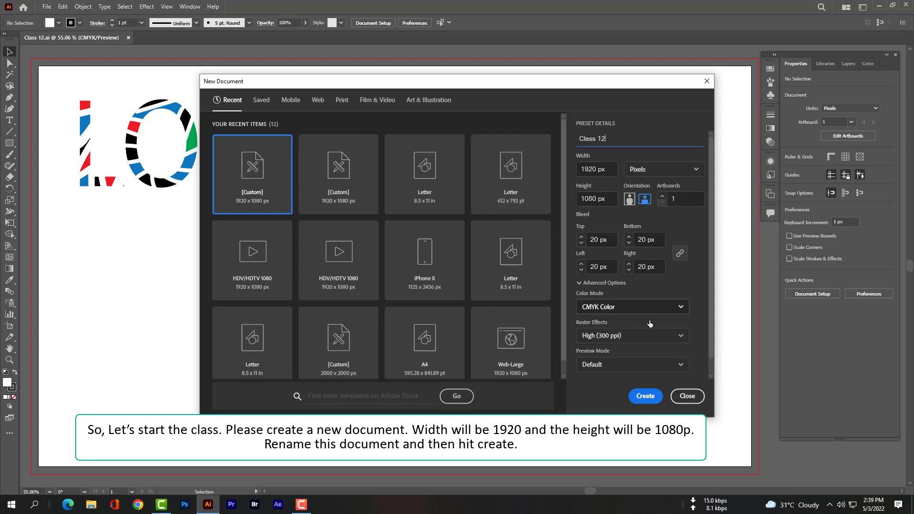
pyautogui.click(646, 396)
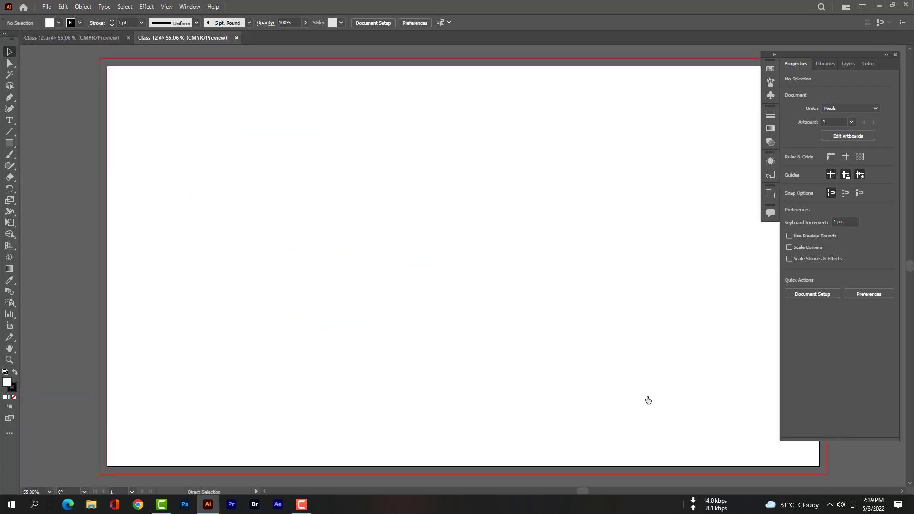
pyautogui.hscroll(4, 648, 400)
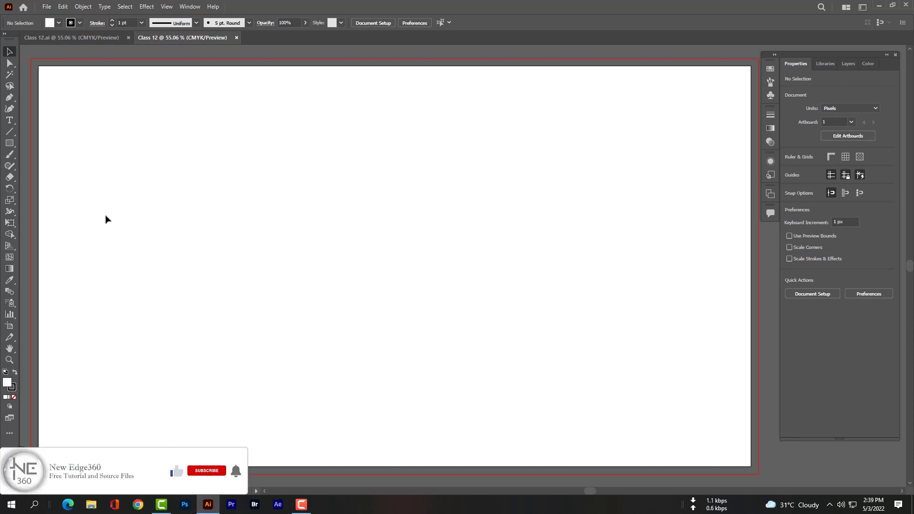
# Step: In the Save As dialog, create a new folder named 'Class 12'
pyautogui.click(45, 7)
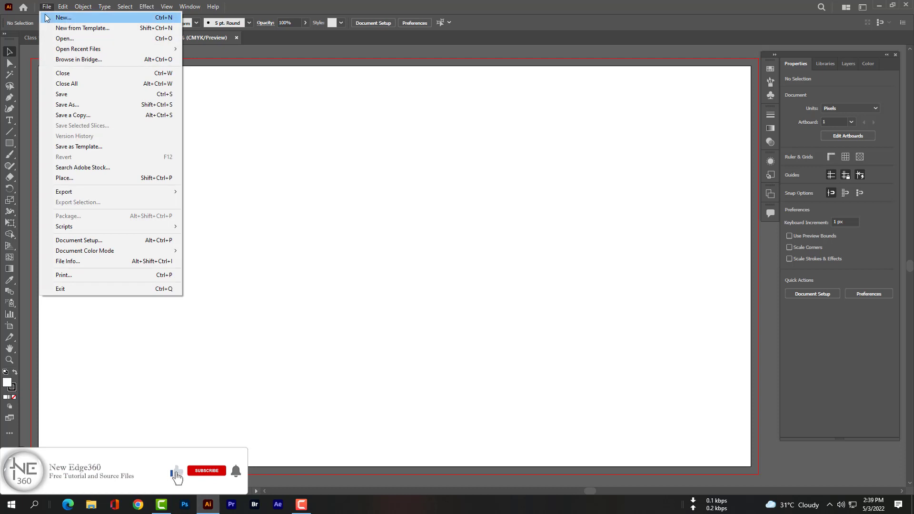
pyautogui.click(61, 94)
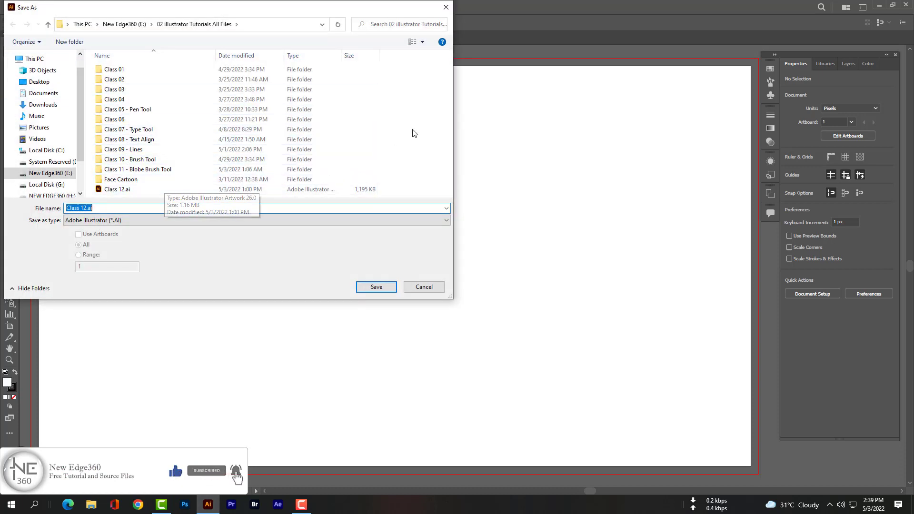
pyautogui.rightClick(414, 146)
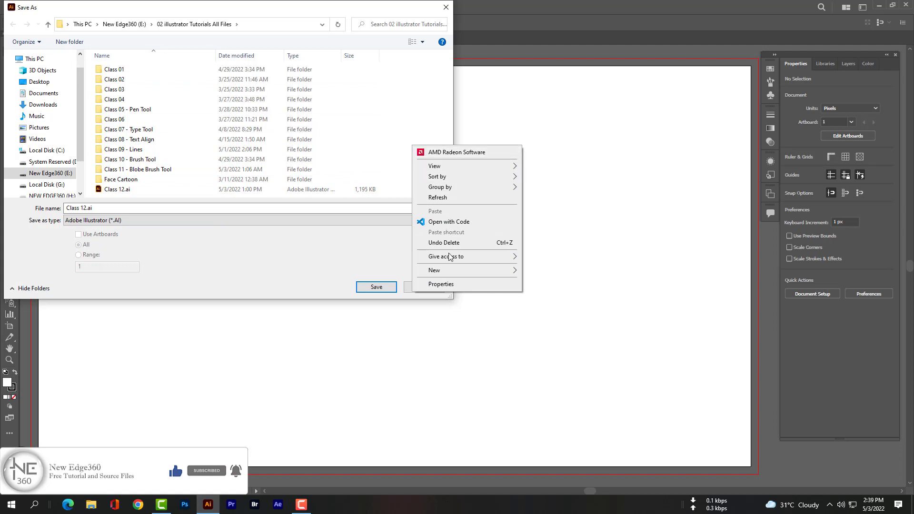
pyautogui.moveTo(492, 271)
pyautogui.click(531, 275)
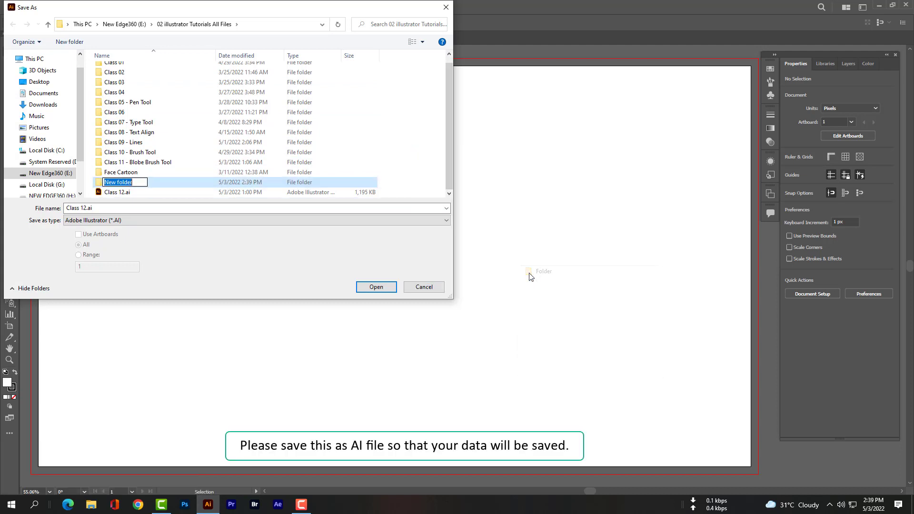
pyautogui.write('Class 12')
pyautogui.press('Return')
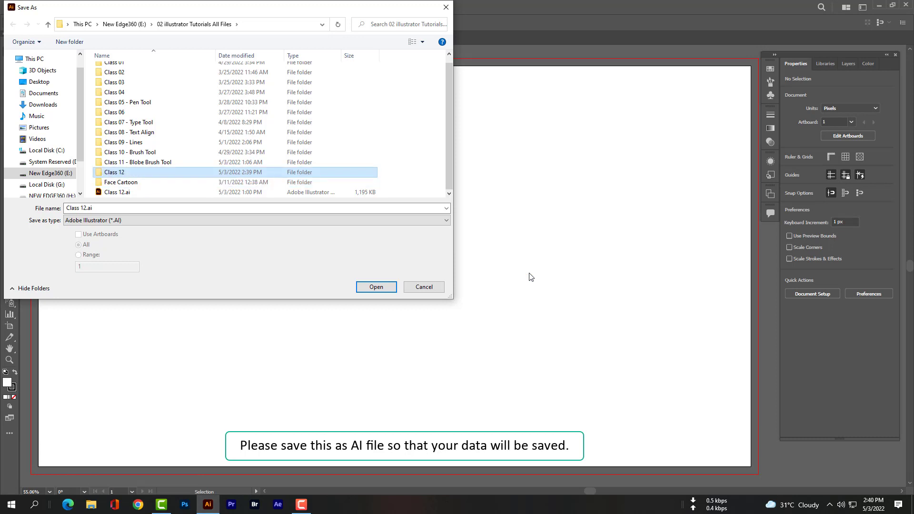
# Step: Save the document as Class 12.ai inside the Class 12 folder with default Illustrator options
pyautogui.press('Return')
pyautogui.click(377, 288)
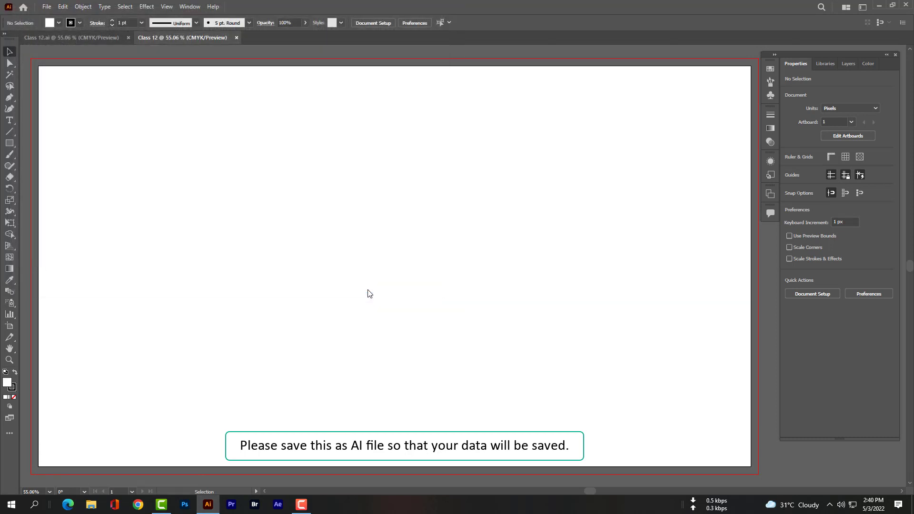
pyautogui.click(498, 386)
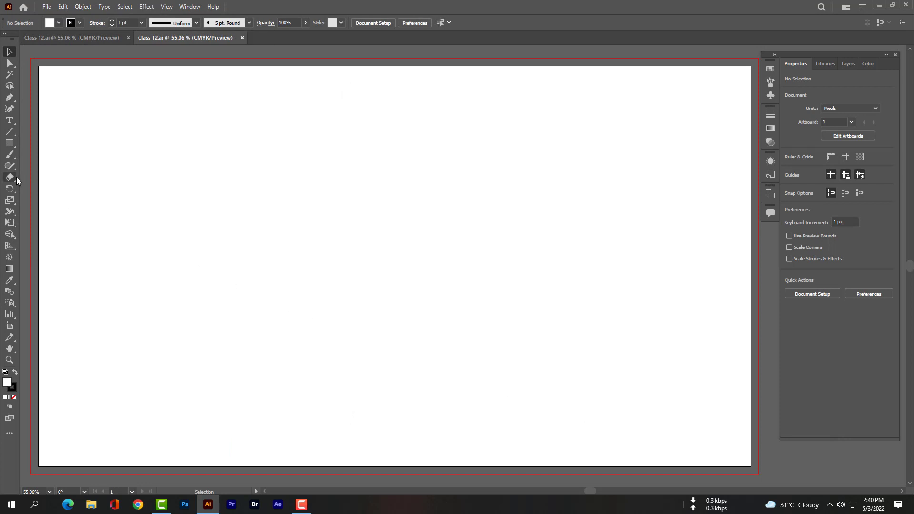
# Step: Add a 72 pt text object reading 'TEXT' near the artboard's upper left
pyautogui.moveTo(9, 120); pyautogui.dragTo(119, 135)
pyautogui.press('t')
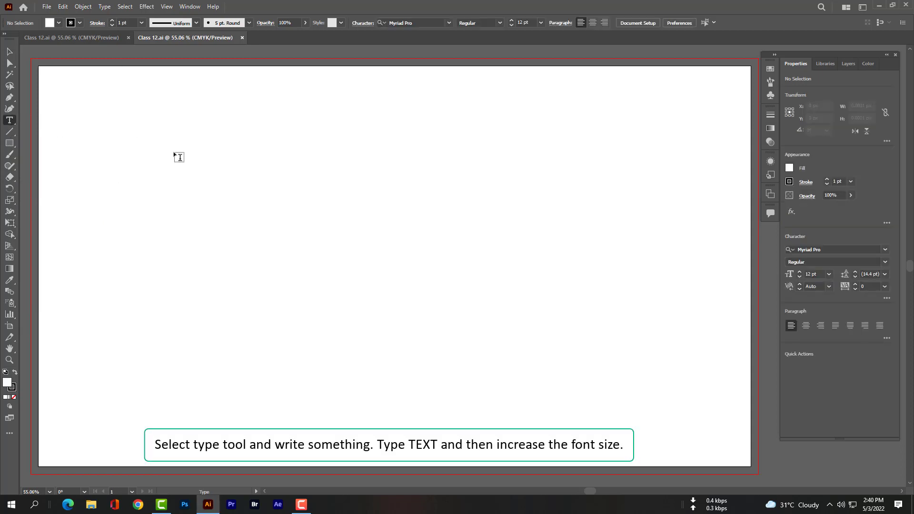
pyautogui.click(179, 157)
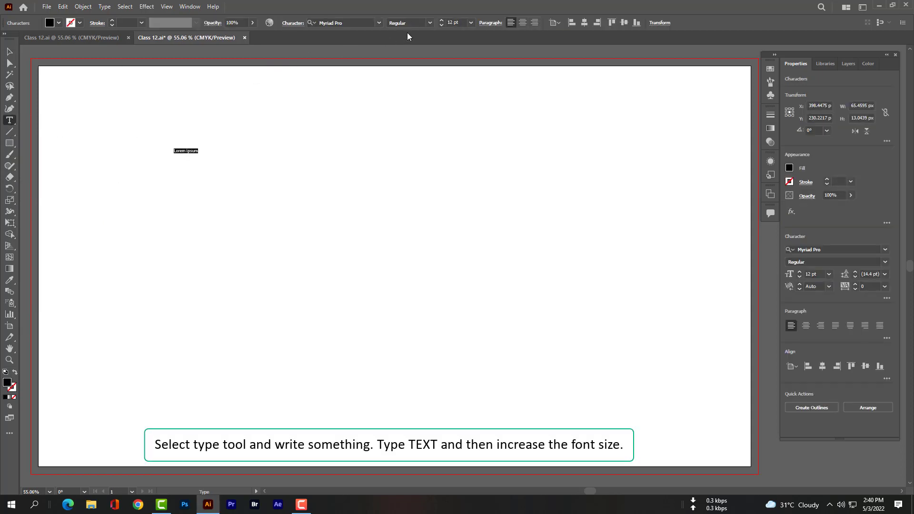
pyautogui.click(471, 22)
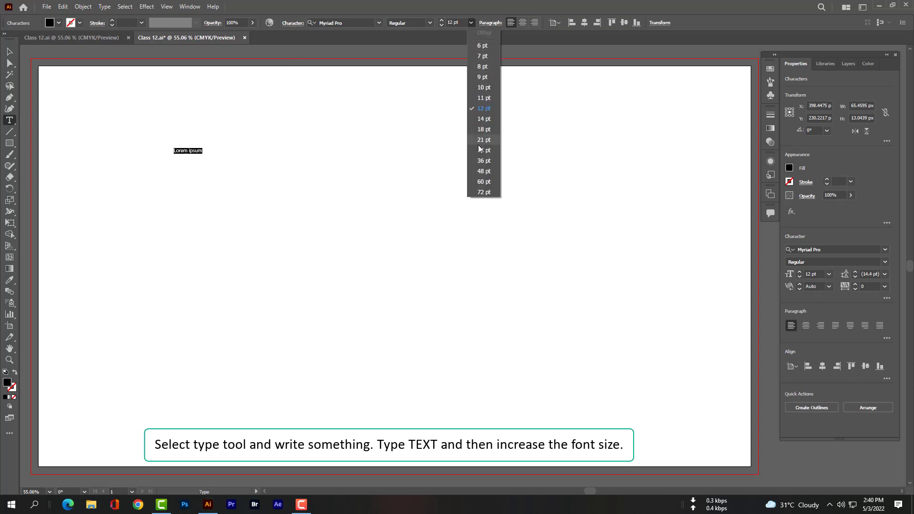
pyautogui.click(482, 188)
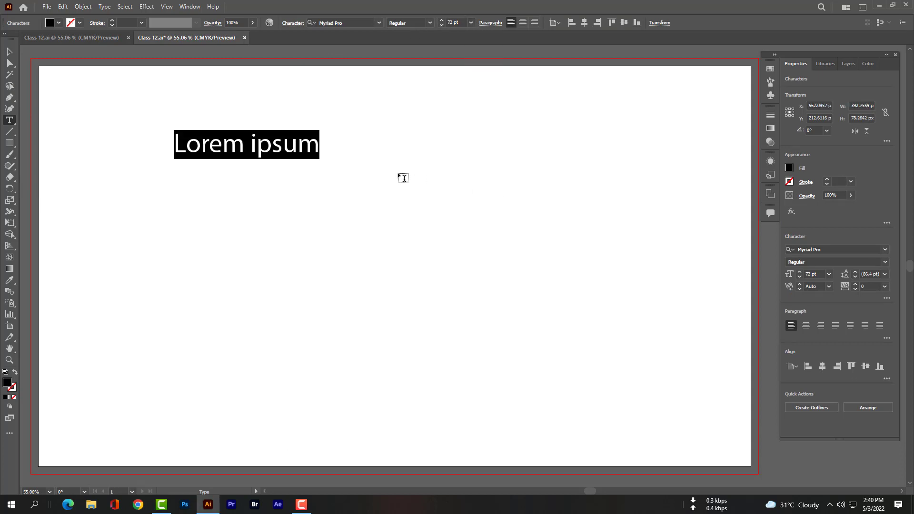
pyautogui.write('TEXT')
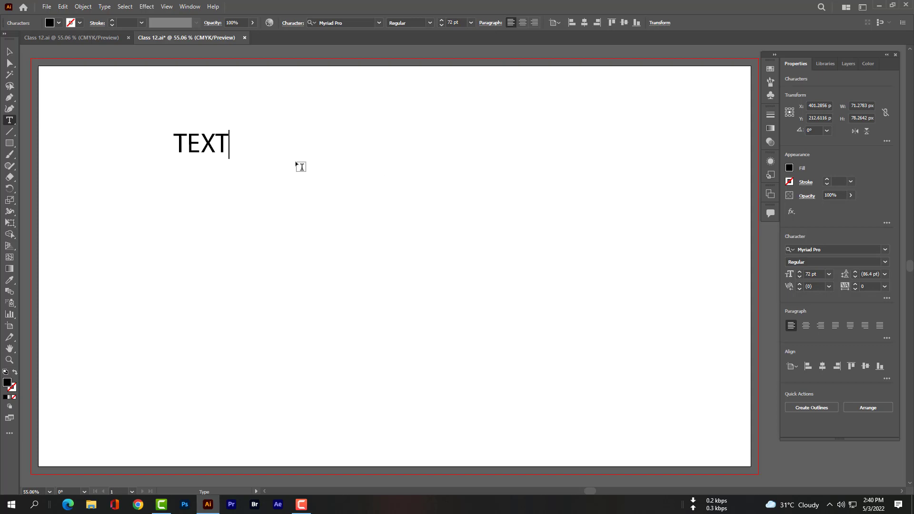
pyautogui.click(10, 50)
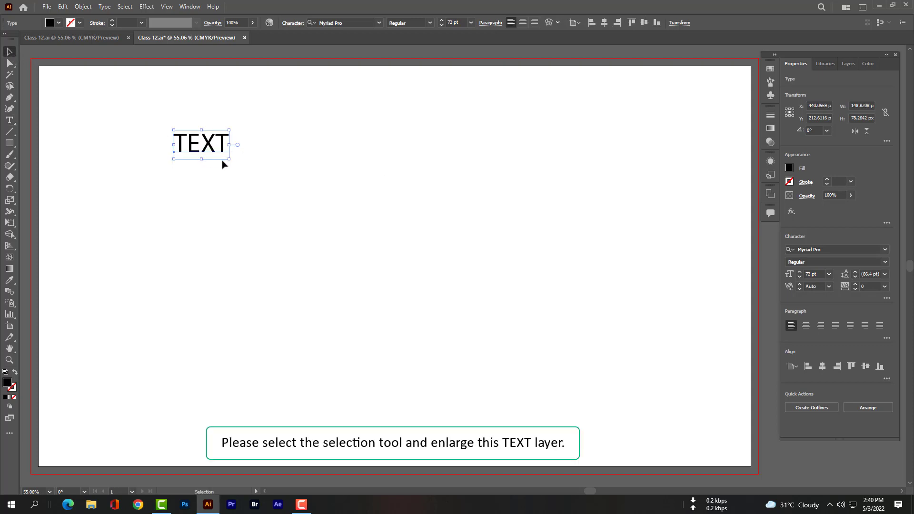
# Step: Scale up the TEXT object and arrange three copies: two across the top, one lower centre
pyautogui.moveTo(230, 160); pyautogui.dragTo(423, 284)
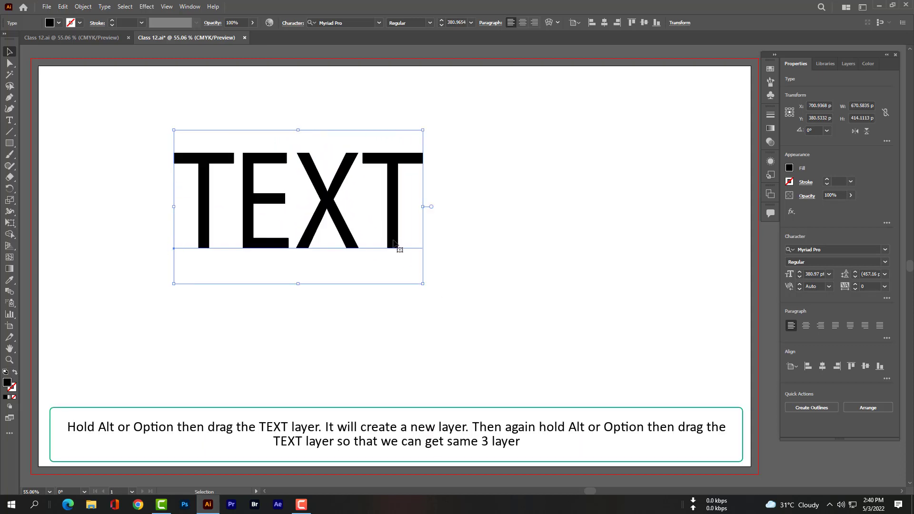
pyautogui.moveTo(397, 244); pyautogui.dragTo(647, 155)
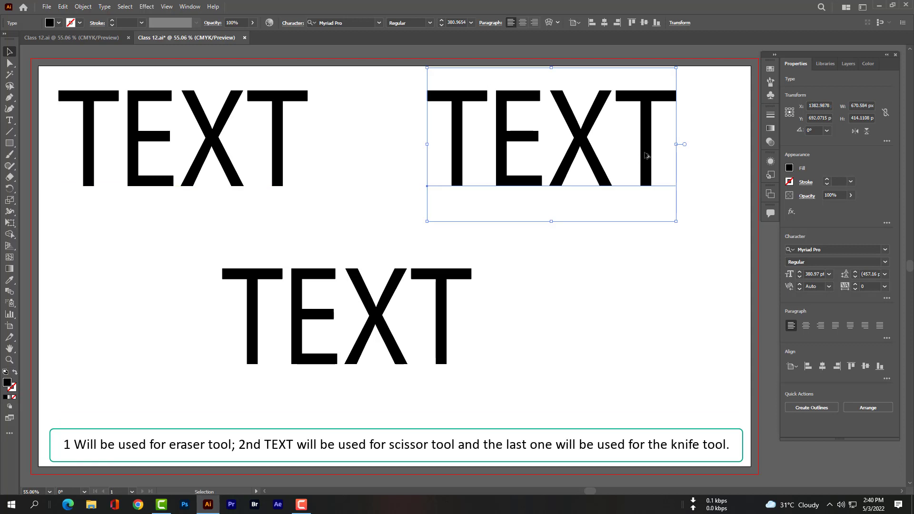
pyautogui.click(161, 99)
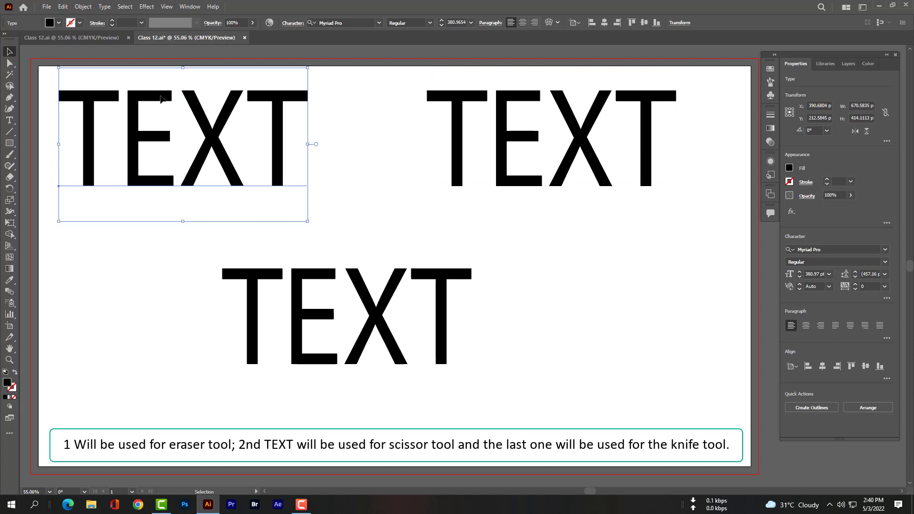
# Step: Convert the upper-left TEXT to outlines and isolate its group, with the Eraser tool active
pyautogui.rightClick(161, 99)
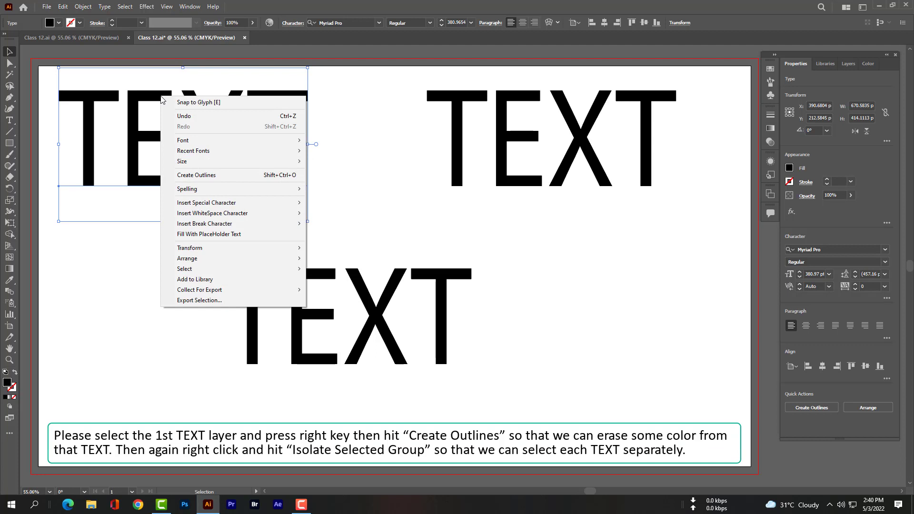
pyautogui.click(243, 175)
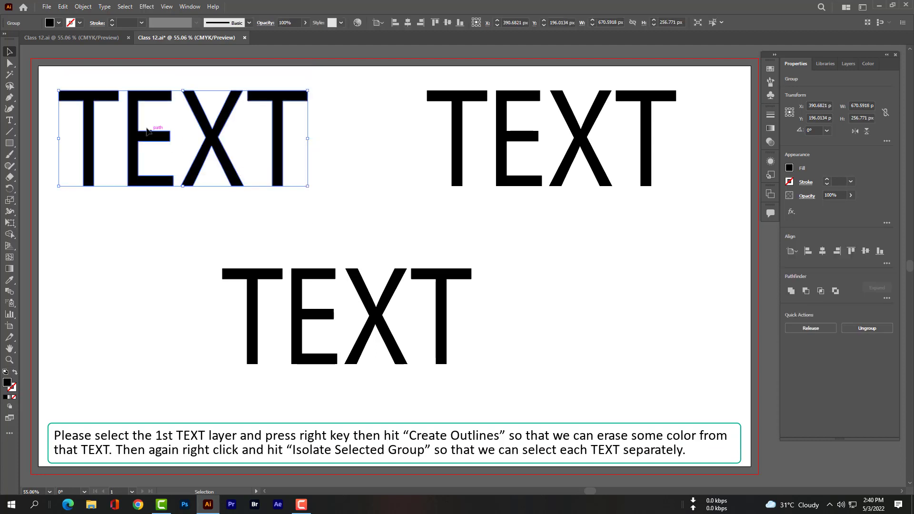
pyautogui.rightClick(135, 104)
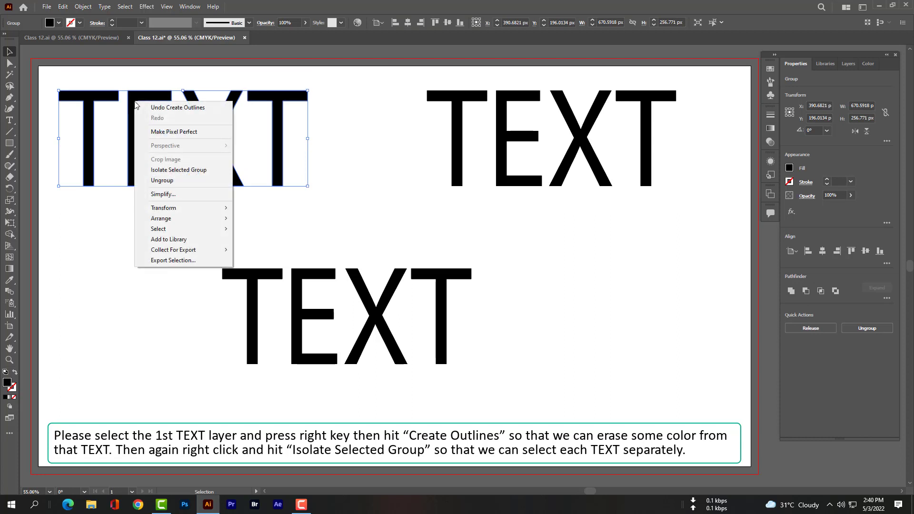
pyautogui.click(185, 171)
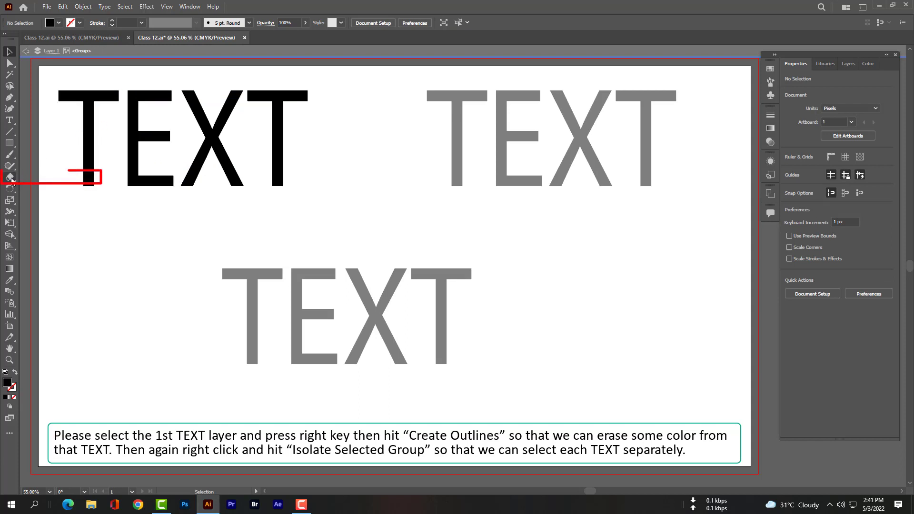
pyautogui.click(9, 178)
pyautogui.click(40, 177)
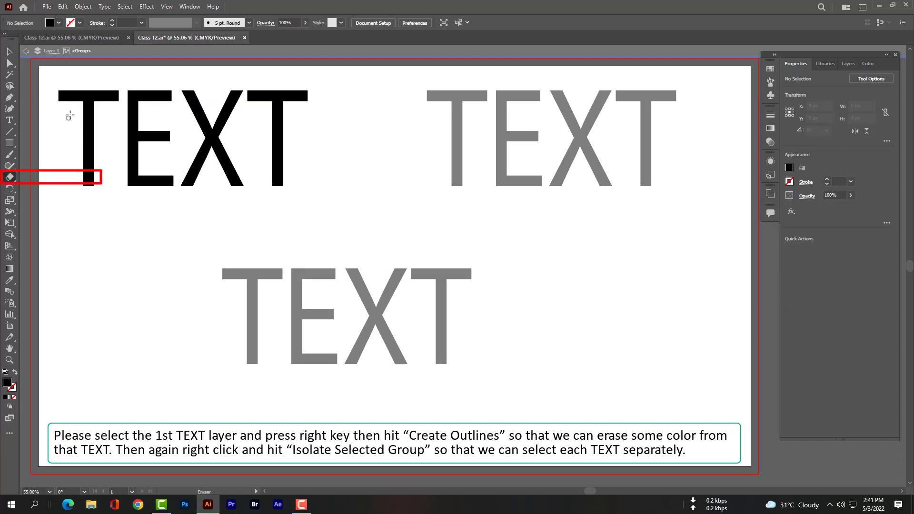
# Step: With a slightly smaller eraser, slice diagonal bands through the first T's crossbar and stem
pyautogui.scroll(1, 71, 99)
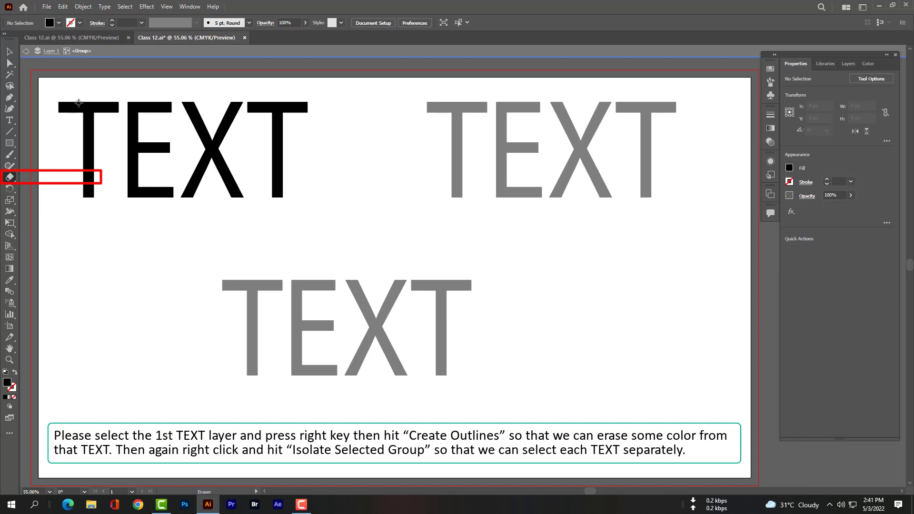
pyautogui.scroll(-1, 78, 102)
pyautogui.scroll(5, 79, 102)
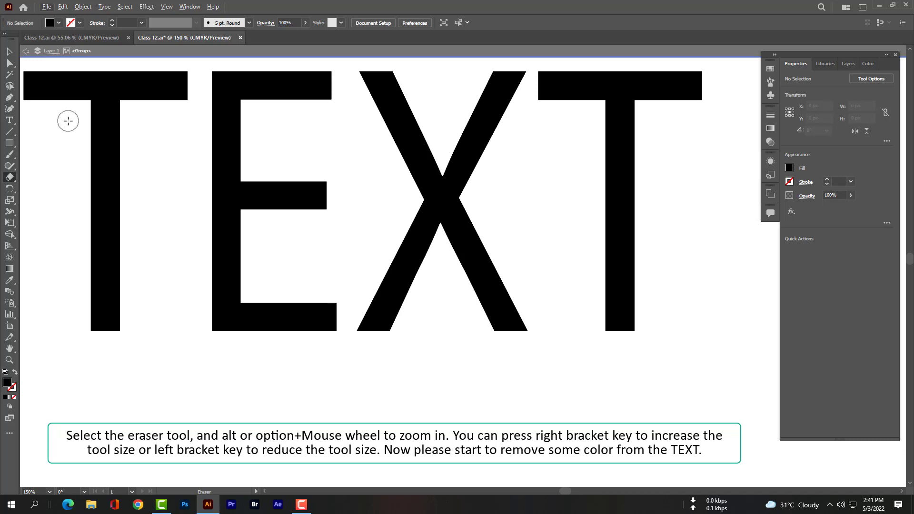
pyautogui.press('[')
pyautogui.press('[')
pyautogui.moveTo(34, 103)
pyautogui.mouseDown()
pyautogui.moveTo(81, 63)
pyautogui.moveTo(89, 104)
pyautogui.mouseUp()
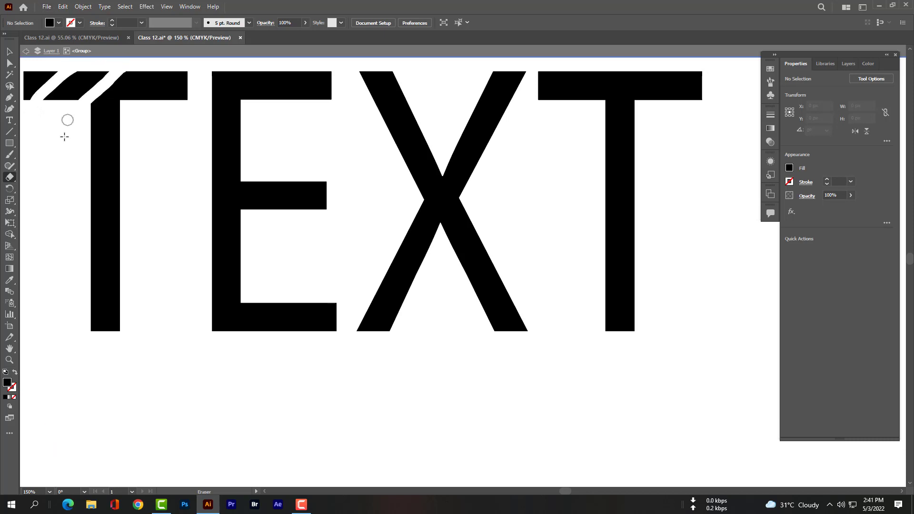
pyautogui.moveTo(170, 65); pyautogui.dragTo(153, 101)
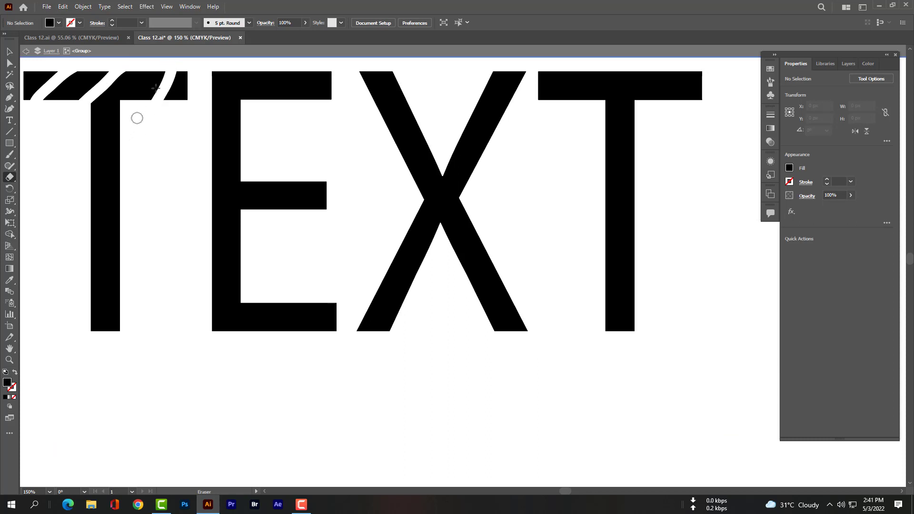
pyautogui.moveTo(147, 67); pyautogui.dragTo(79, 159)
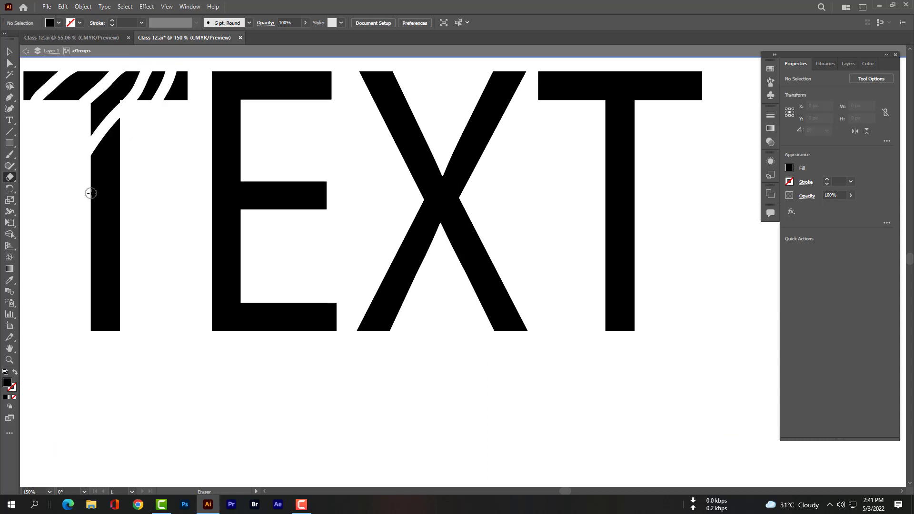
pyautogui.moveTo(84, 200); pyautogui.dragTo(141, 149)
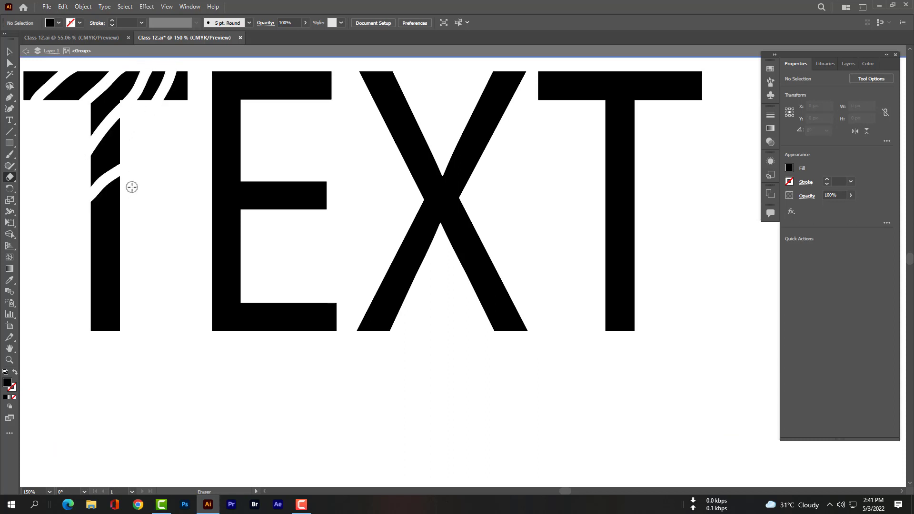
pyautogui.moveTo(133, 203)
pyautogui.mouseDown()
pyautogui.moveTo(84, 262)
pyautogui.moveTo(80, 309)
pyautogui.moveTo(136, 314)
pyautogui.mouseUp()
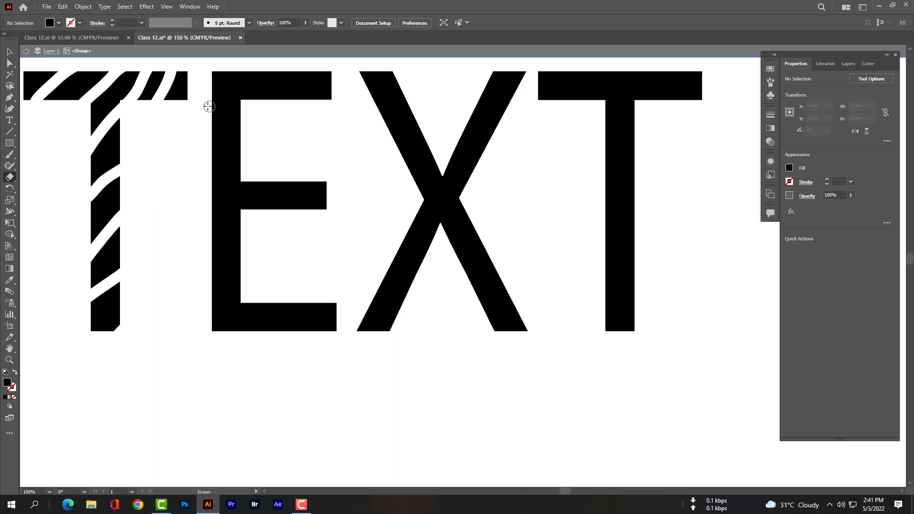
# Step: Erase diagonal bands across the E's stem and its top, middle and bottom bars
pyautogui.moveTo(206, 106)
pyautogui.mouseDown()
pyautogui.moveTo(252, 74)
pyautogui.moveTo(263, 76)
pyautogui.moveTo(267, 112)
pyautogui.moveTo(323, 56)
pyautogui.mouseUp()
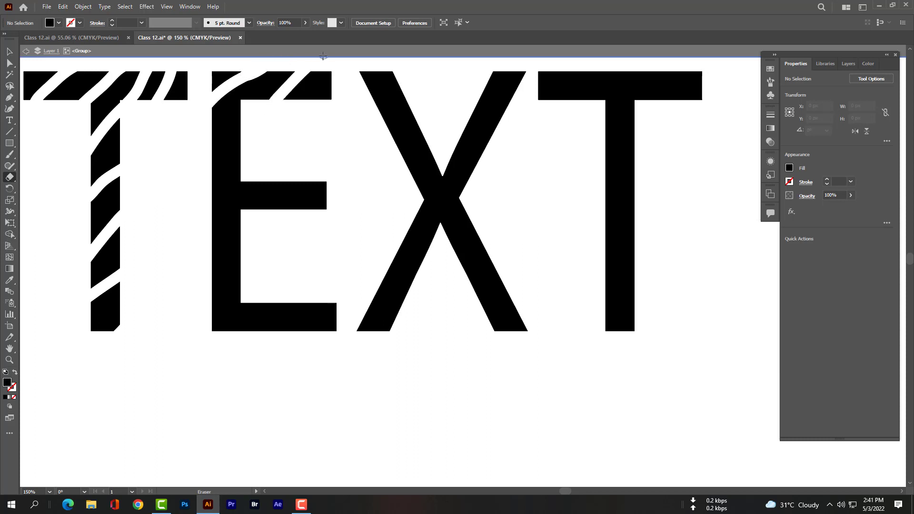
pyautogui.moveTo(298, 109); pyautogui.dragTo(336, 79)
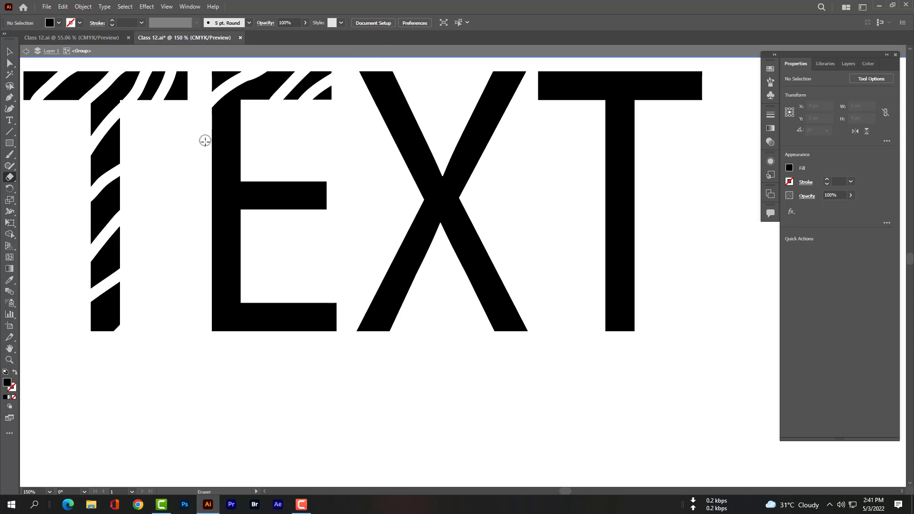
pyautogui.moveTo(212, 143); pyautogui.dragTo(241, 136)
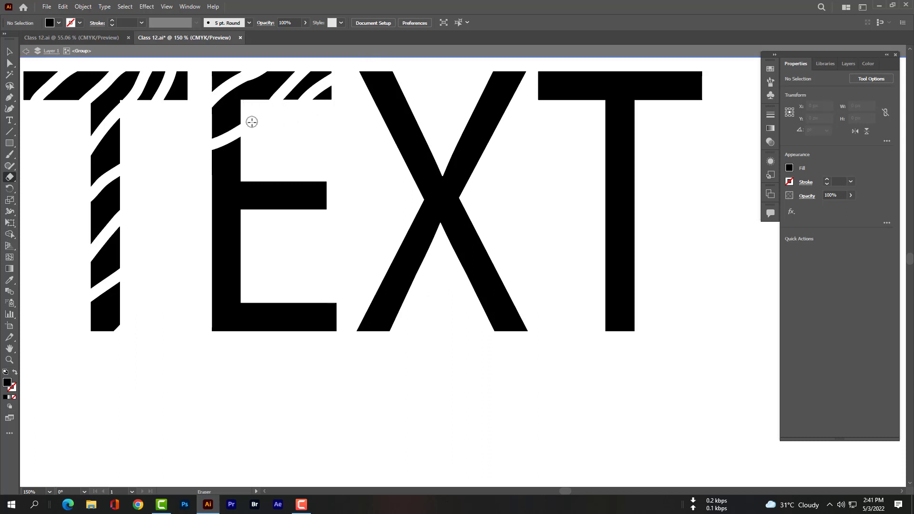
pyautogui.moveTo(204, 182); pyautogui.dragTo(244, 170)
pyautogui.moveTo(206, 227); pyautogui.dragTo(310, 151)
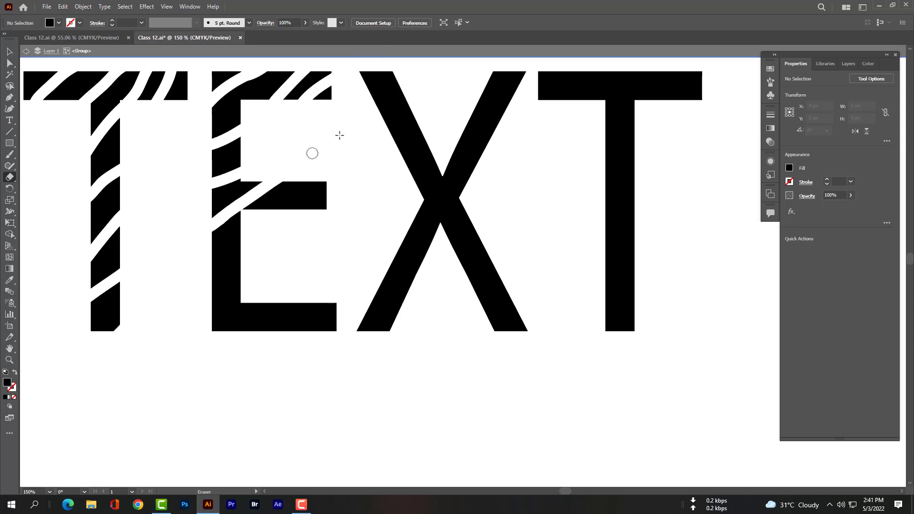
pyautogui.moveTo(285, 214); pyautogui.dragTo(328, 177)
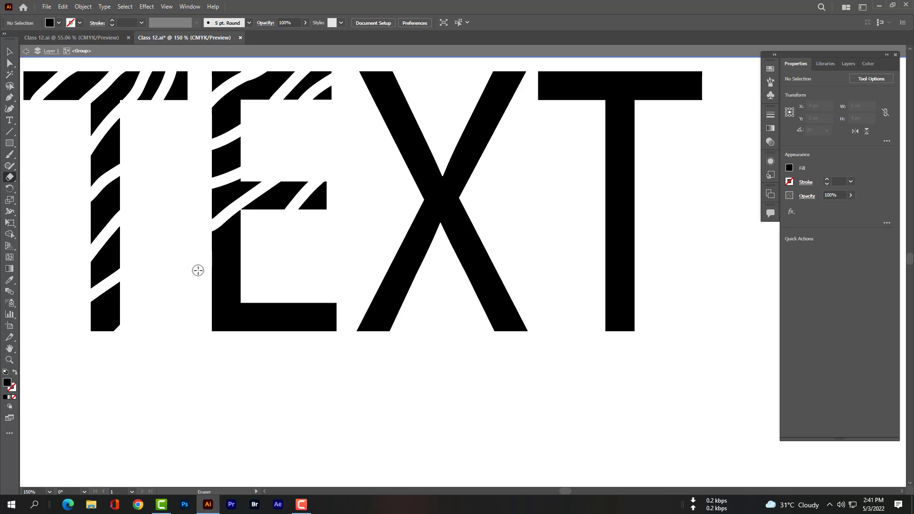
pyautogui.moveTo(198, 270); pyautogui.dragTo(259, 241)
pyautogui.moveTo(200, 348); pyautogui.dragTo(252, 300)
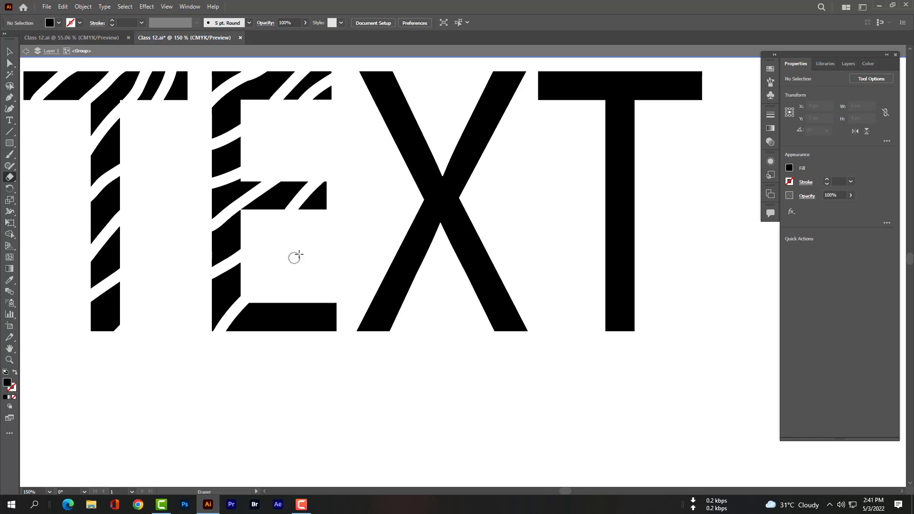
pyautogui.moveTo(253, 335); pyautogui.dragTo(291, 300)
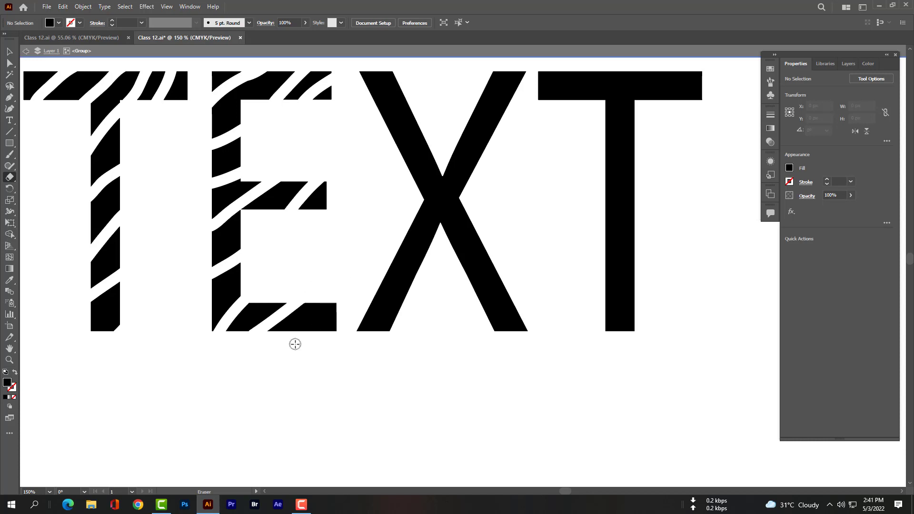
pyautogui.moveTo(295, 342); pyautogui.dragTo(347, 261)
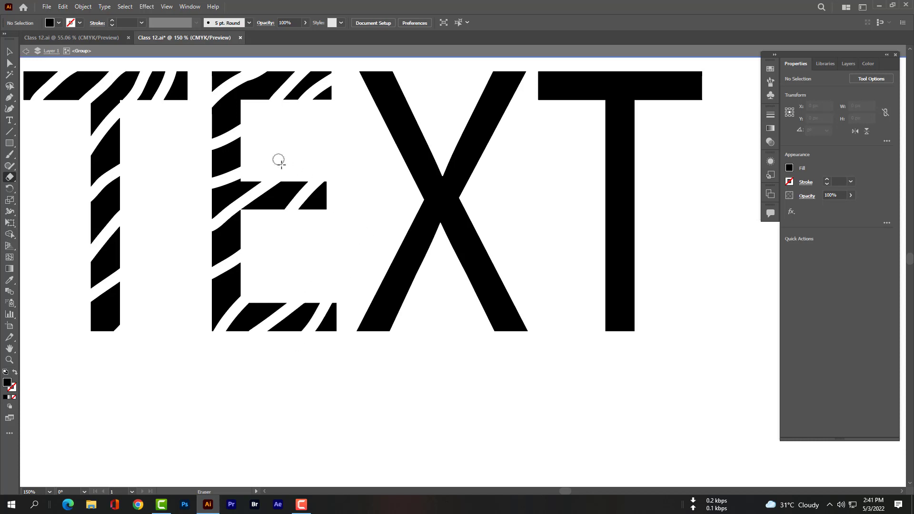
pyautogui.moveTo(265, 213); pyautogui.dragTo(313, 173)
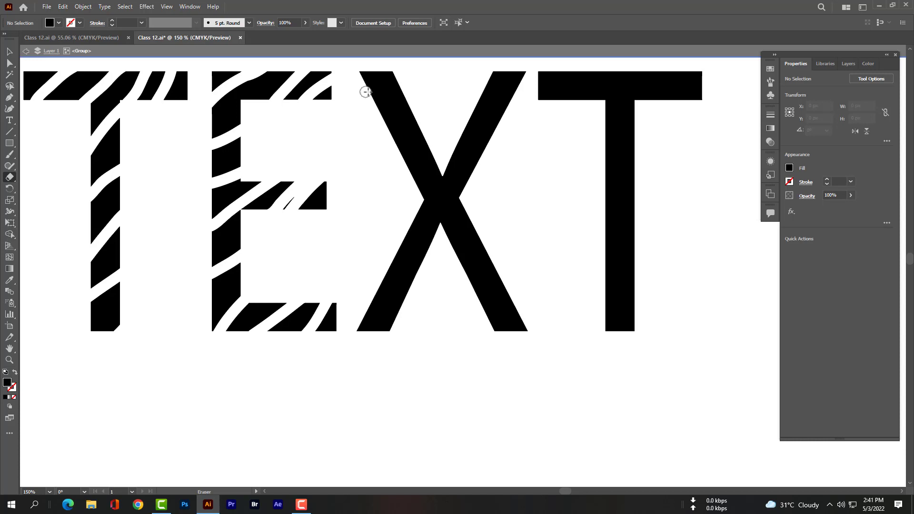
# Step: Cut diagonal bands through both strokes, the crossing and both legs of the X
pyautogui.moveTo(366, 92); pyautogui.dragTo(395, 76)
pyautogui.moveTo(380, 122)
pyautogui.mouseDown()
pyautogui.moveTo(425, 123)
pyautogui.moveTo(388, 151)
pyautogui.mouseUp()
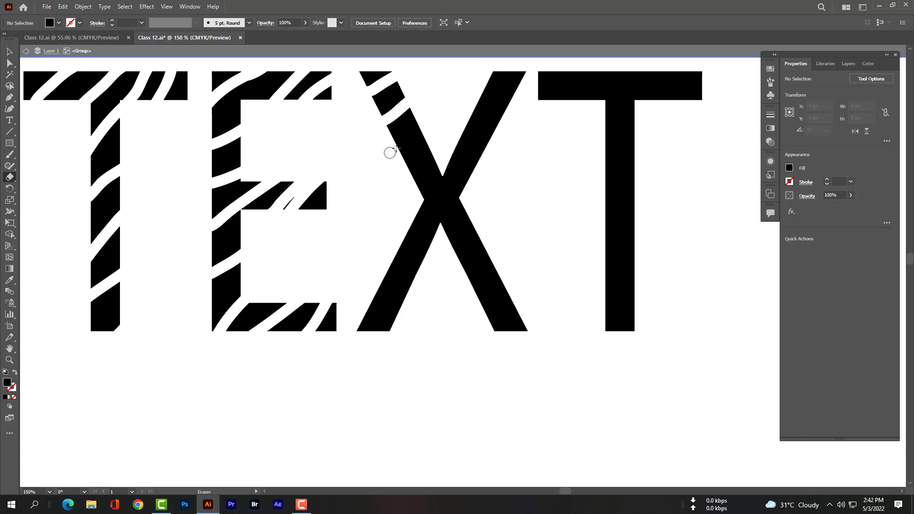
pyautogui.moveTo(409, 184); pyautogui.dragTo(464, 138)
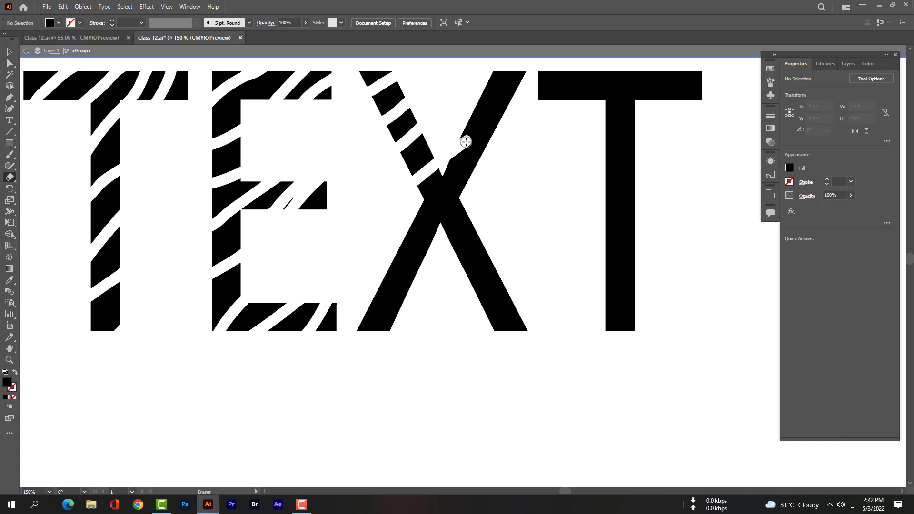
pyautogui.moveTo(465, 142); pyautogui.dragTo(541, 102)
pyautogui.moveTo(484, 96); pyautogui.dragTo(574, 72)
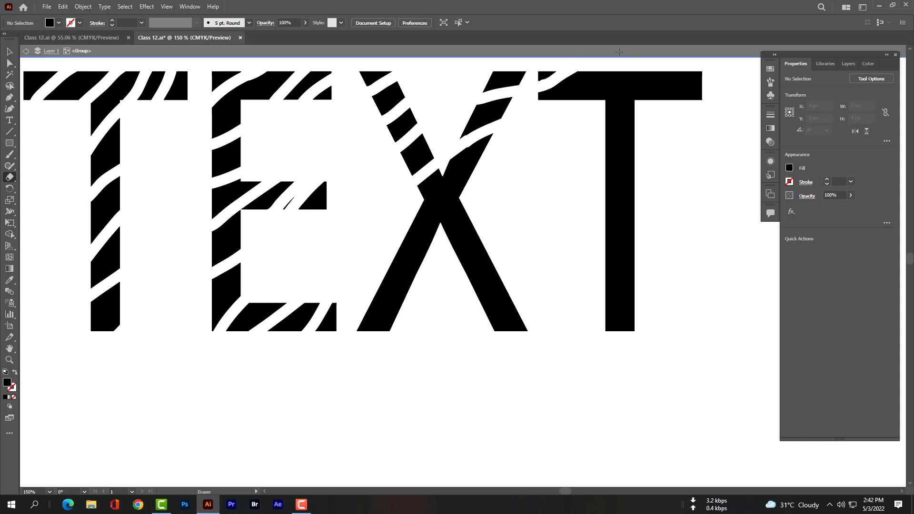
pyautogui.moveTo(414, 204); pyautogui.dragTo(476, 173)
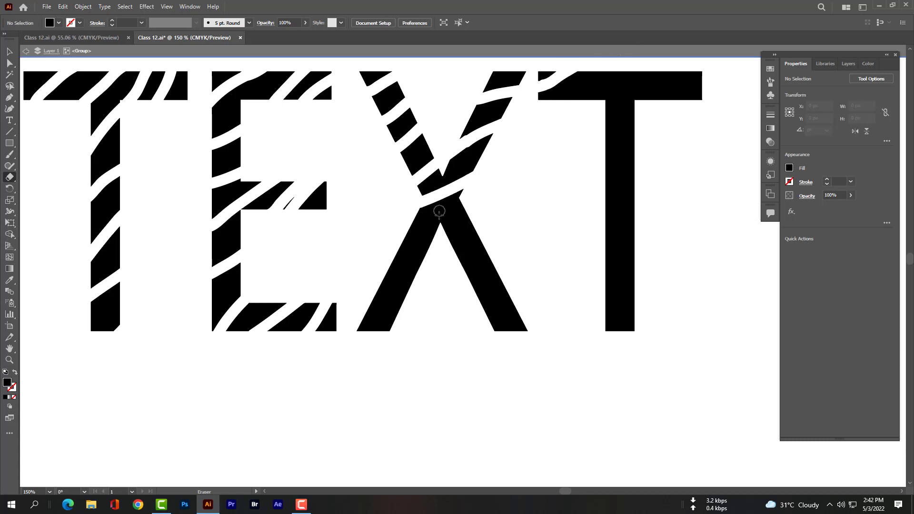
pyautogui.moveTo(477, 240); pyautogui.dragTo(450, 261)
pyautogui.moveTo(496, 289)
pyautogui.mouseDown()
pyautogui.moveTo(479, 302)
pyautogui.moveTo(506, 280)
pyautogui.mouseUp()
pyautogui.moveTo(494, 347)
pyautogui.mouseDown()
pyautogui.moveTo(492, 333)
pyautogui.moveTo(523, 312)
pyautogui.mouseUp()
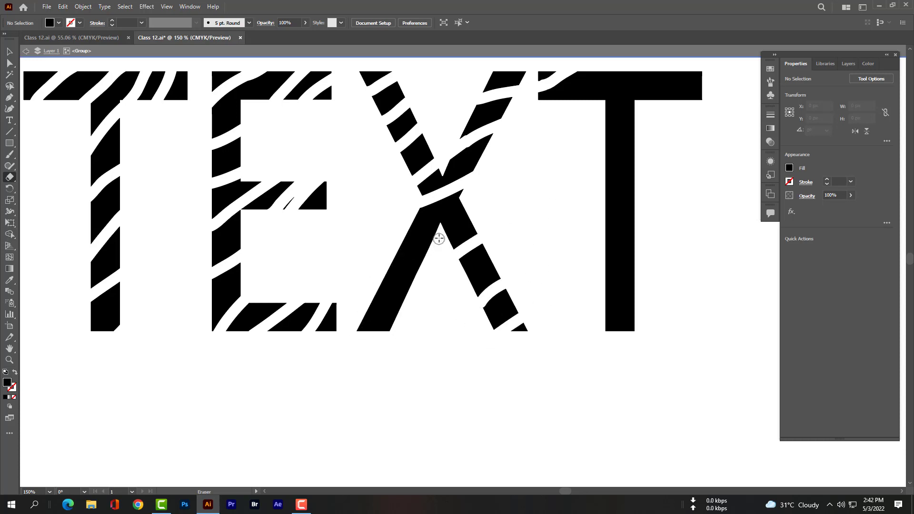
pyautogui.moveTo(443, 232); pyautogui.dragTo(372, 259)
pyautogui.moveTo(434, 262); pyautogui.dragTo(336, 292)
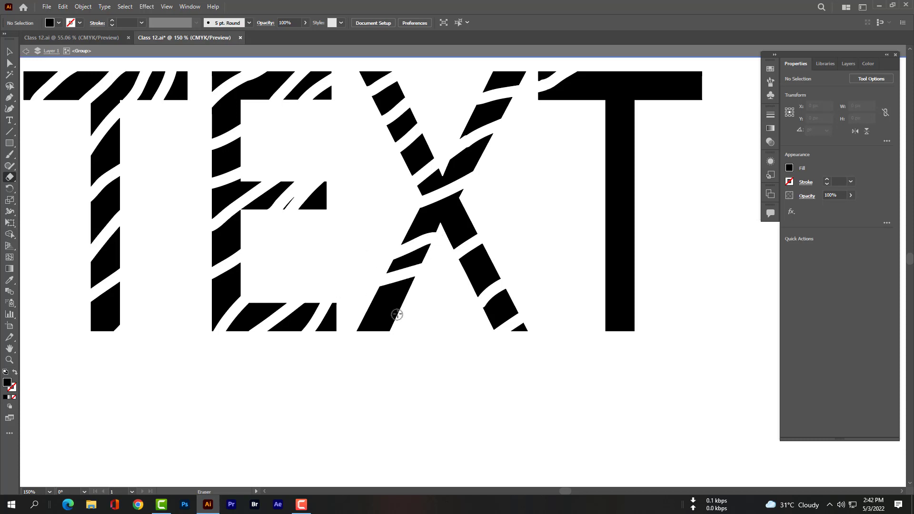
pyautogui.moveTo(400, 306)
pyautogui.mouseDown()
pyautogui.moveTo(363, 321)
pyautogui.moveTo(358, 339)
pyautogui.mouseUp()
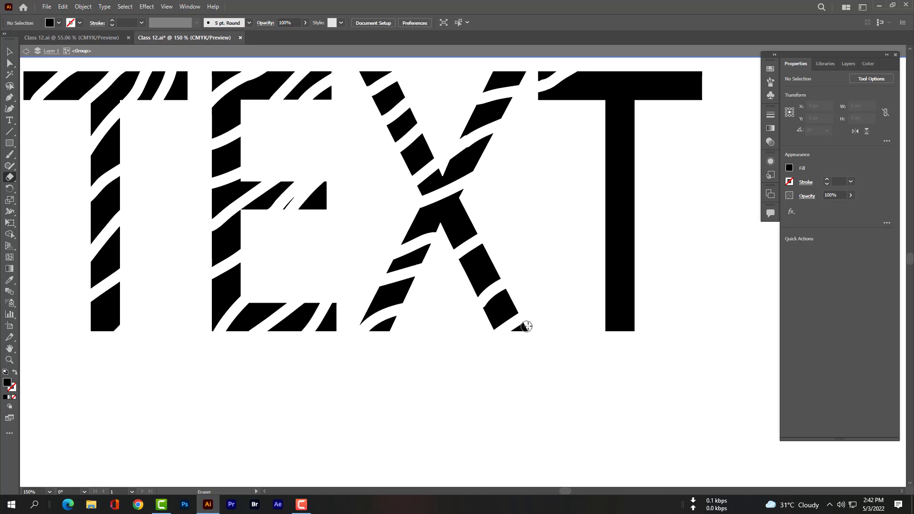
# Step: Slice diagonal bands across the last T's crossbar and down its stem
pyautogui.moveTo(602, 107); pyautogui.dragTo(655, 58)
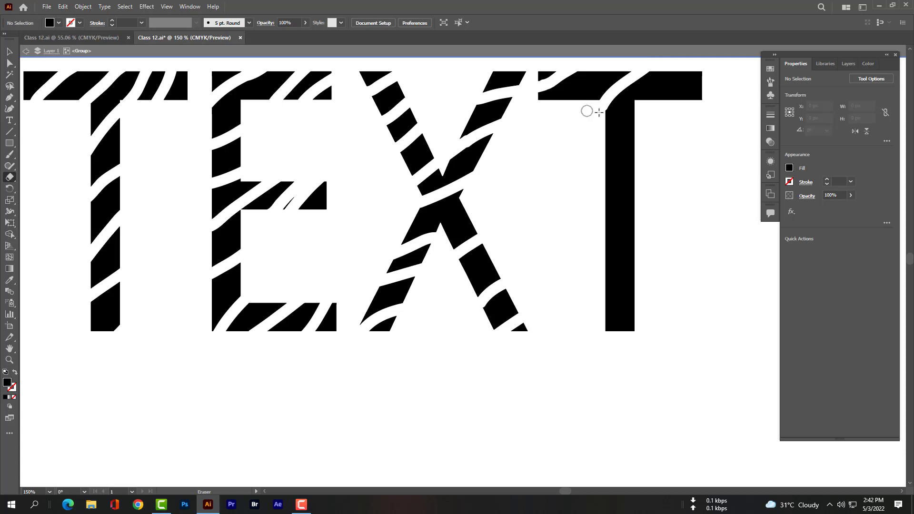
pyautogui.moveTo(663, 112); pyautogui.dragTo(705, 63)
pyautogui.moveTo(599, 166); pyautogui.dragTo(675, 106)
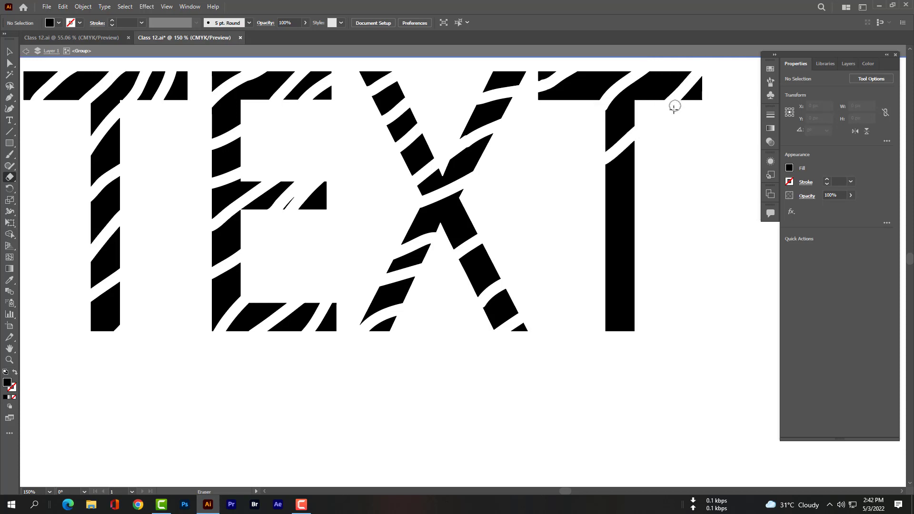
pyautogui.moveTo(601, 212); pyautogui.dragTo(686, 164)
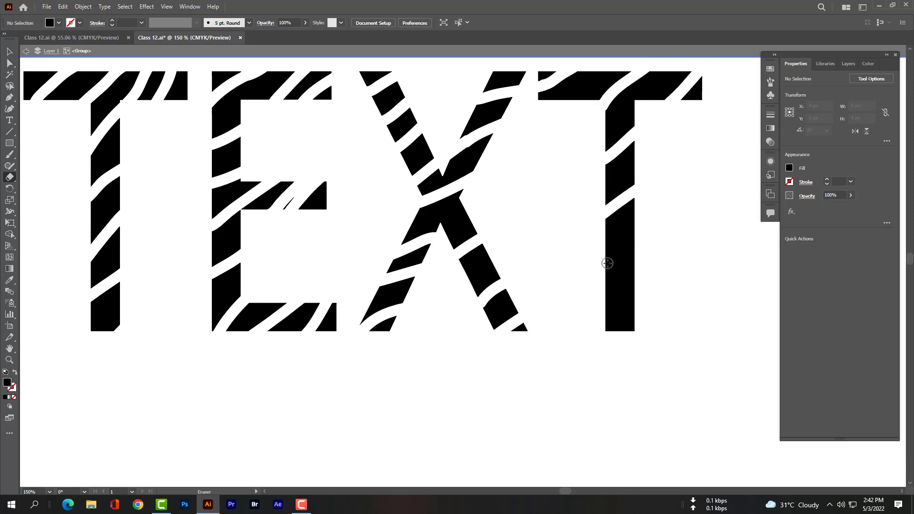
pyautogui.moveTo(606, 262); pyautogui.dragTo(667, 229)
pyautogui.moveTo(600, 310); pyautogui.dragTo(691, 267)
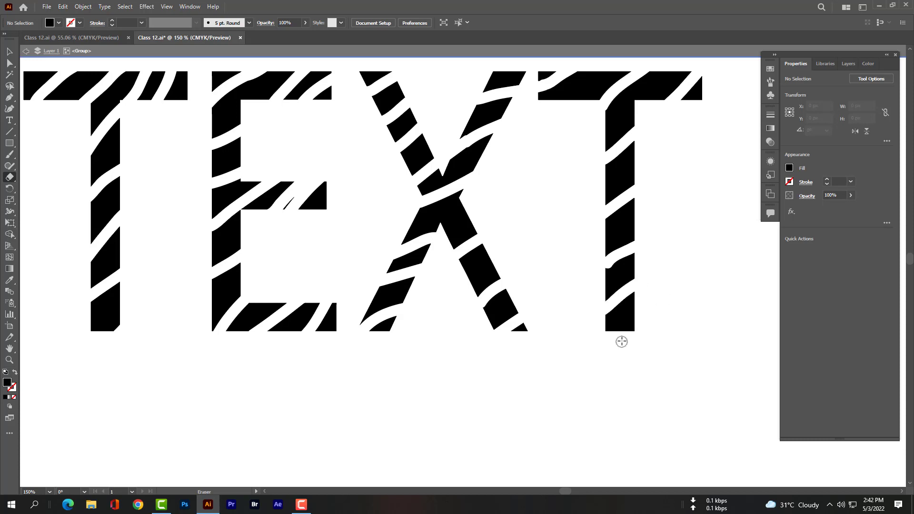
pyautogui.moveTo(620, 336); pyautogui.dragTo(730, 273)
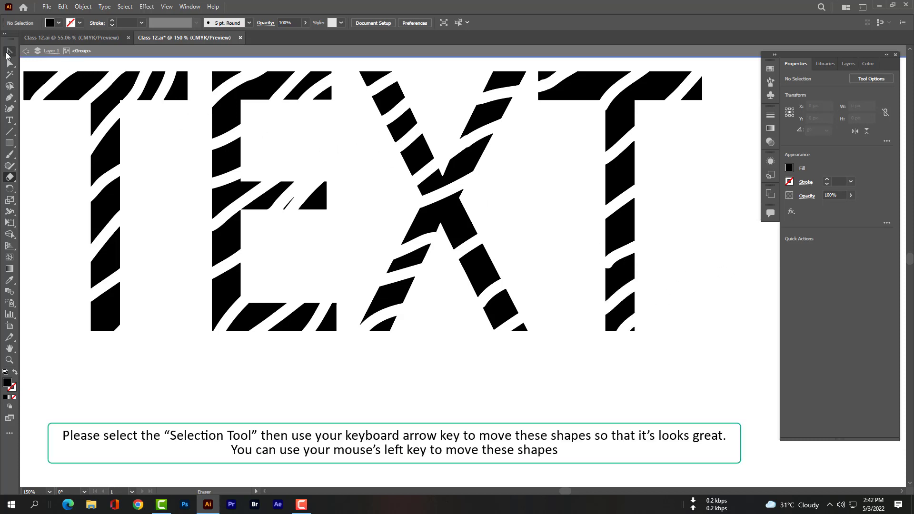
# Step: Fit the artboard in view and shift a few stripe pieces of the first T out of line
pyautogui.press('v')
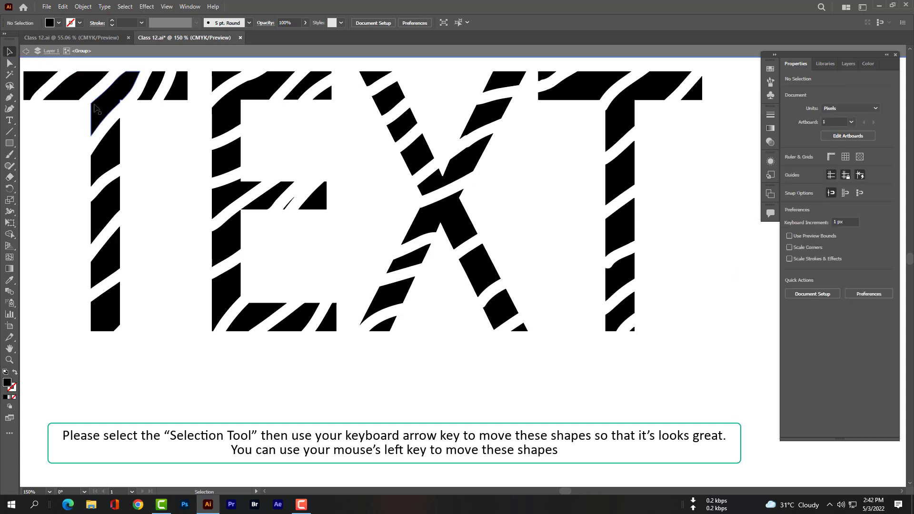
pyautogui.hotkey('ctrl', '0')
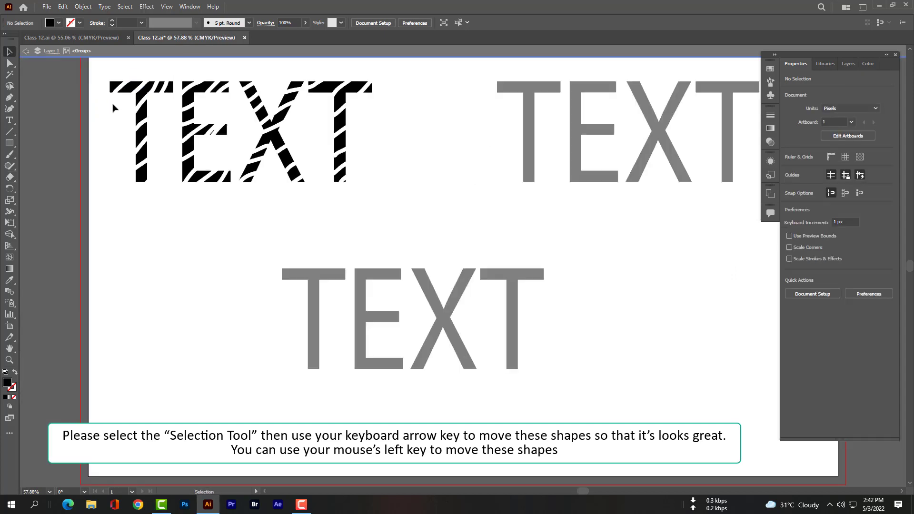
pyautogui.click(131, 90)
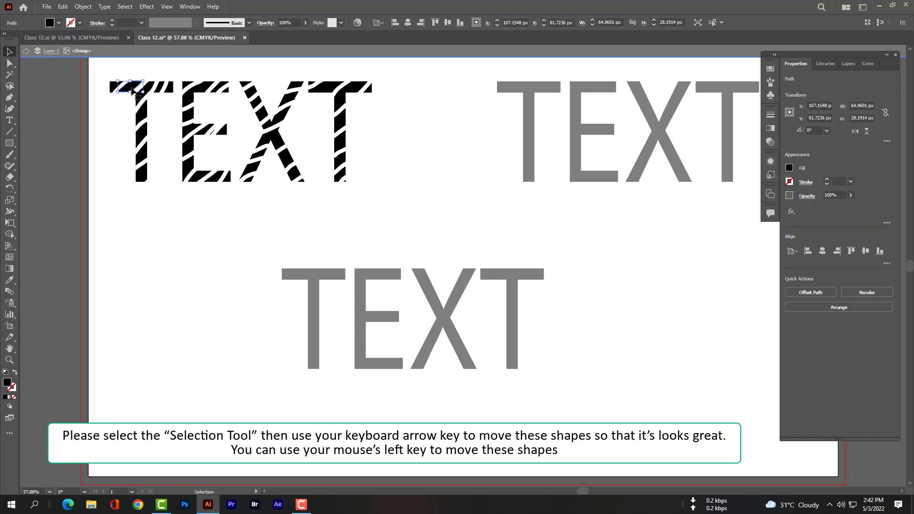
pyautogui.moveTo(132, 90); pyautogui.dragTo(132, 89)
pyautogui.click(170, 88)
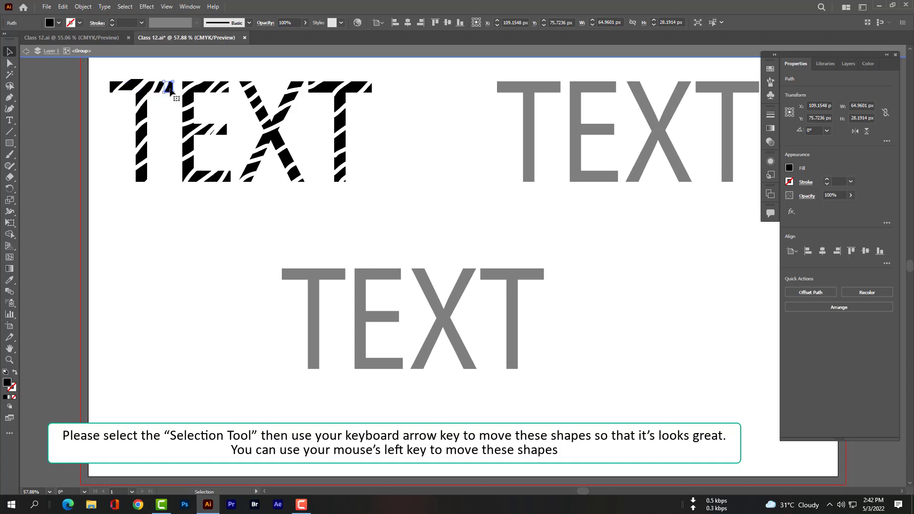
pyautogui.moveTo(160, 102); pyautogui.dragTo(144, 162)
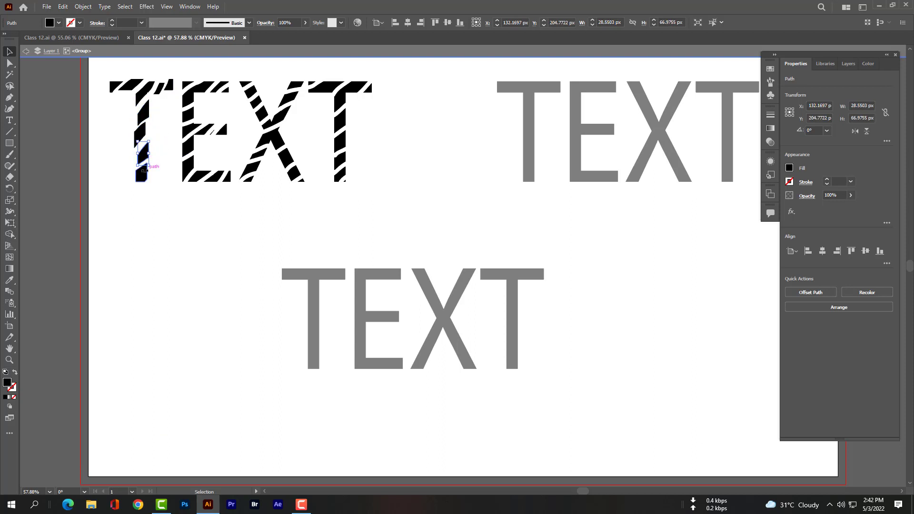
pyautogui.click(142, 174)
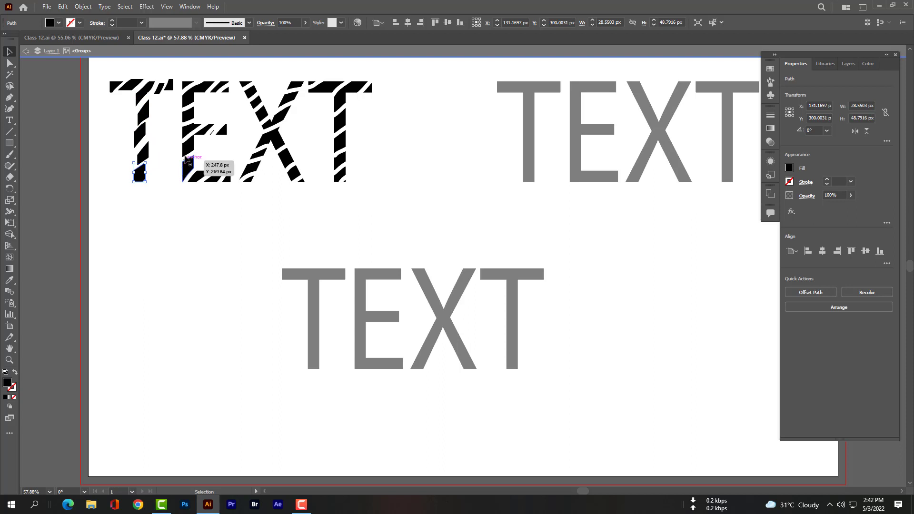
# Step: Pick through the E's upper fragments and nudge one small middle piece with the arrow keys
pyautogui.click(207, 100)
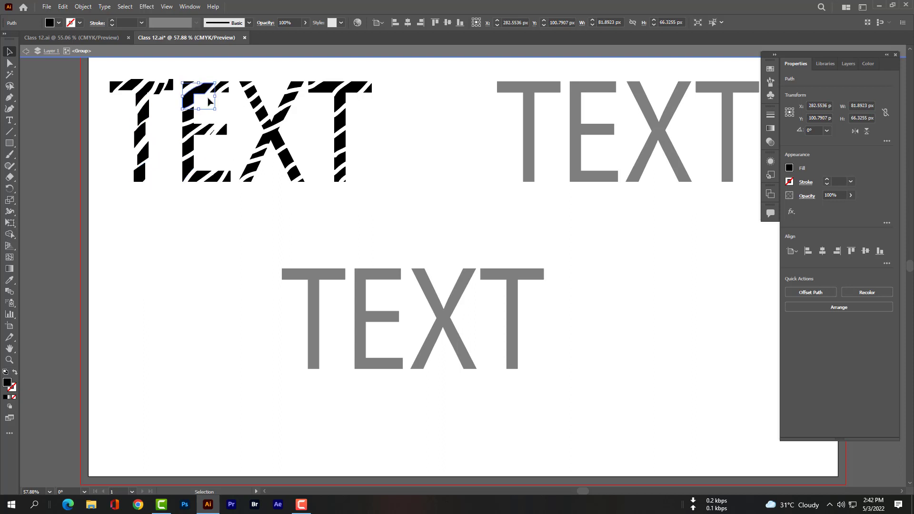
pyautogui.click(220, 87)
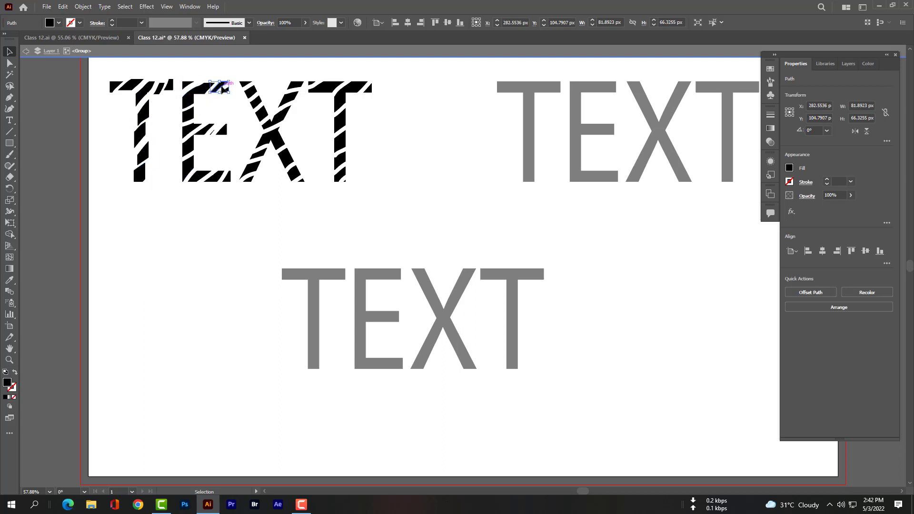
pyautogui.click(190, 115)
pyautogui.click(189, 131)
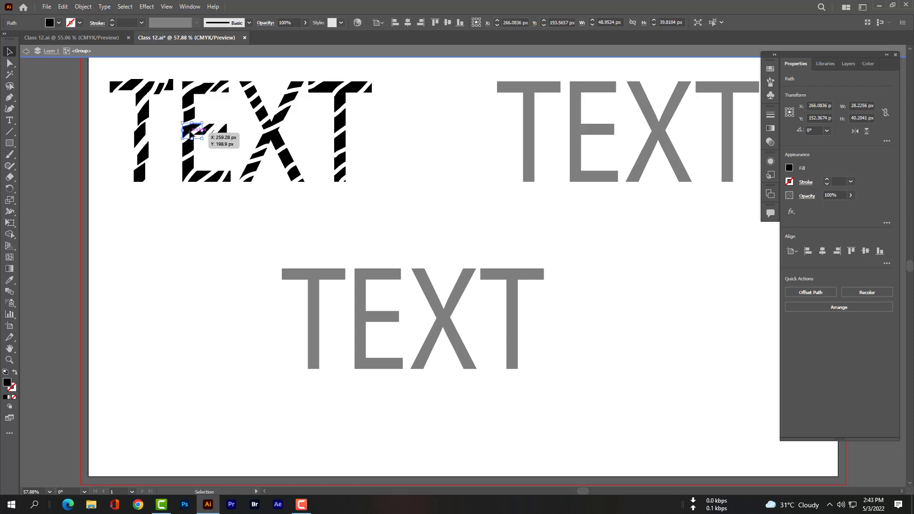
pyautogui.click(206, 127)
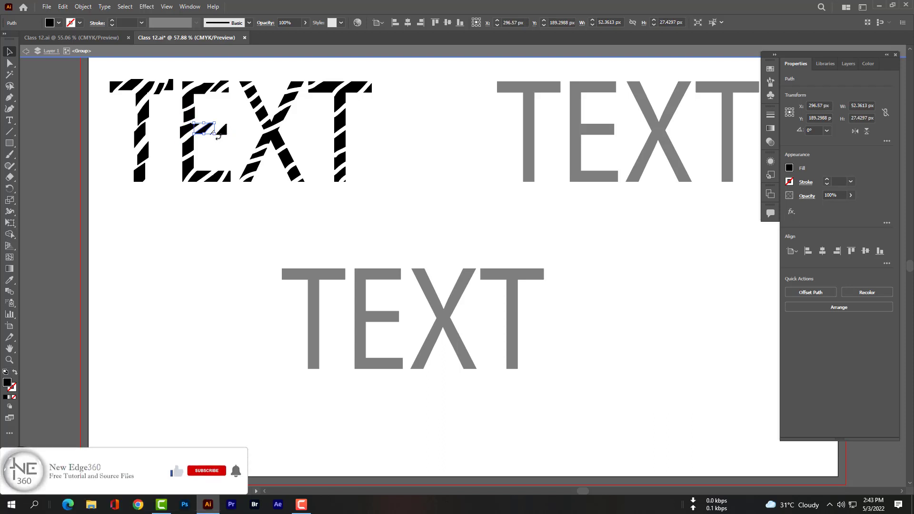
pyautogui.click(224, 133)
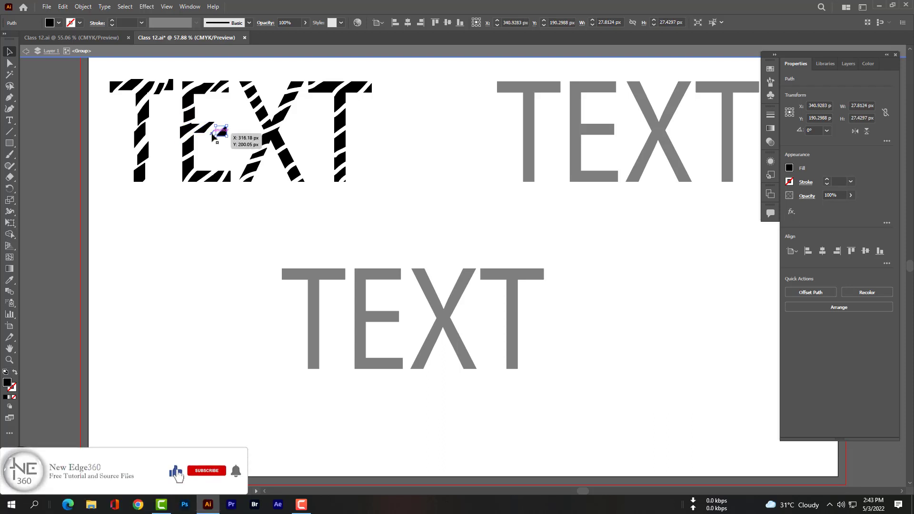
pyautogui.click(212, 133)
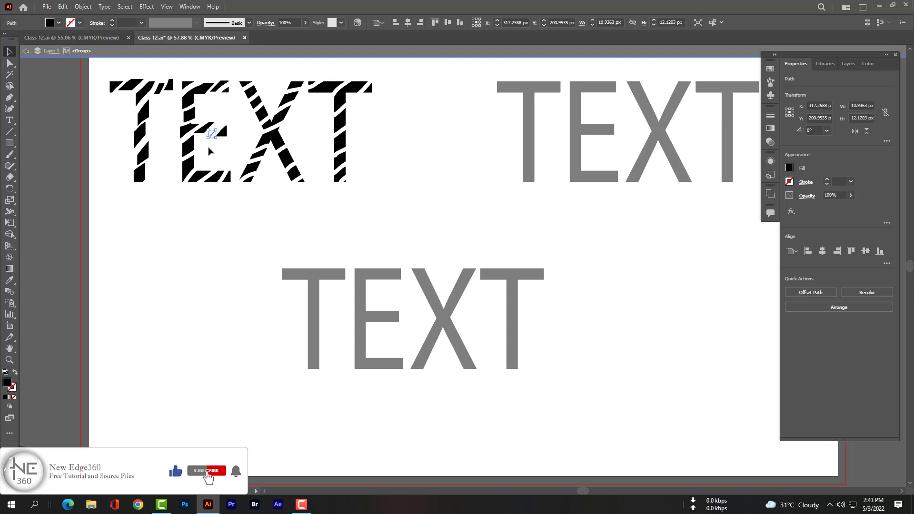
pyautogui.press('Up')
pyautogui.press('Up')
pyautogui.press('Up')
pyautogui.press('Up')
pyautogui.press('Up')
pyautogui.press('Up')
pyautogui.press('Up')
pyautogui.press('Up')
pyautogui.press('Up')
pyautogui.press('Up')
pyautogui.press('Up')
pyautogui.press('Right')
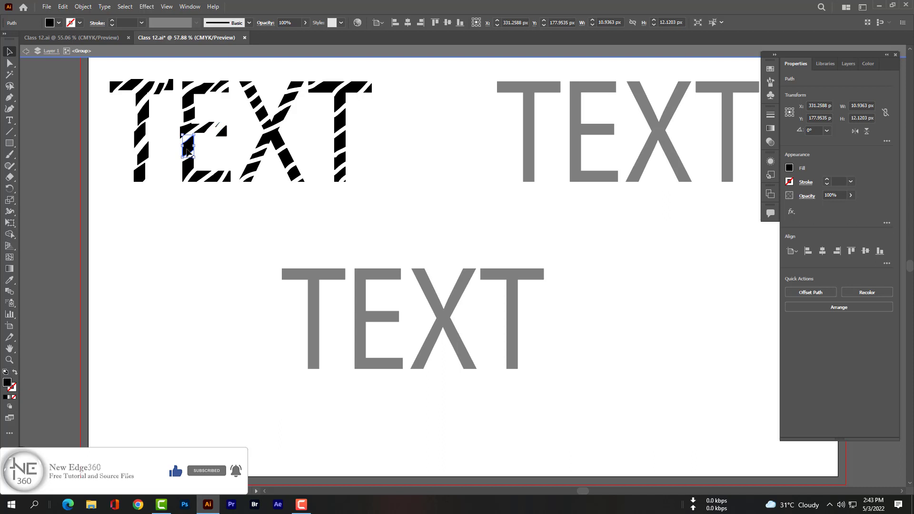
# Step: Select fragments along the E's lower stem and bottom stroke
pyautogui.click(188, 152)
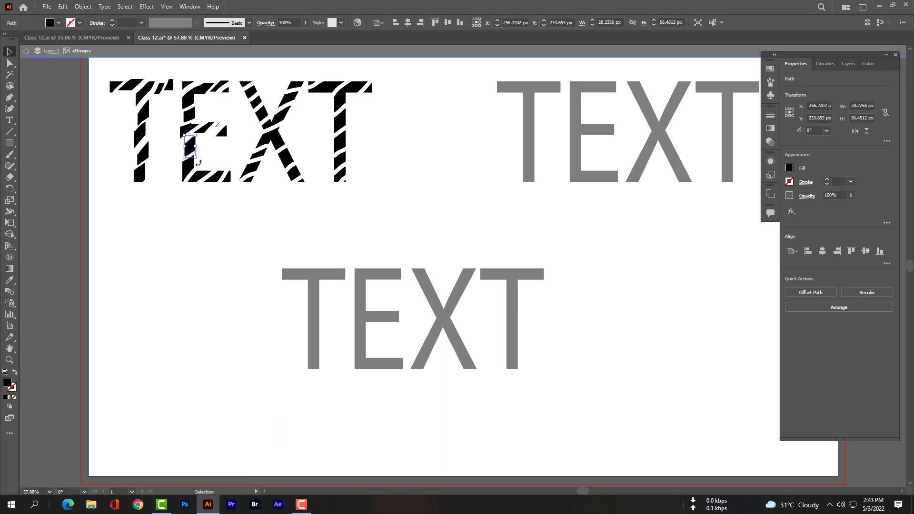
pyautogui.click(190, 166)
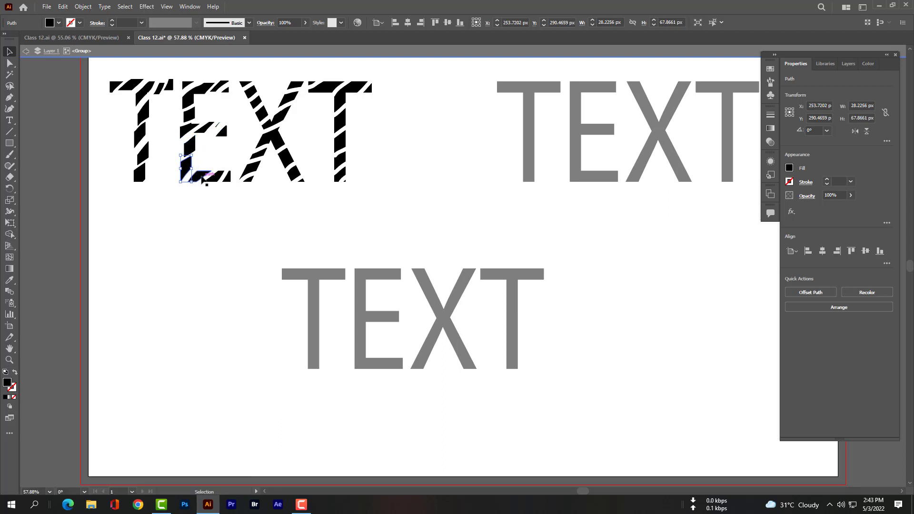
pyautogui.click(201, 175)
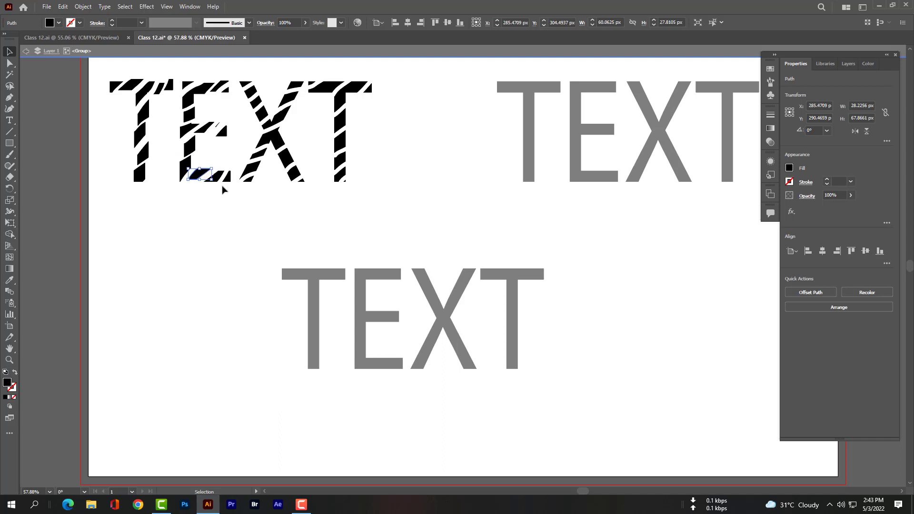
pyautogui.click(215, 178)
# Step: Drag several X fragments slightly down and sideways, then clear the selection
pyautogui.moveTo(230, 180); pyautogui.dragTo(280, 143)
pyautogui.click(269, 139)
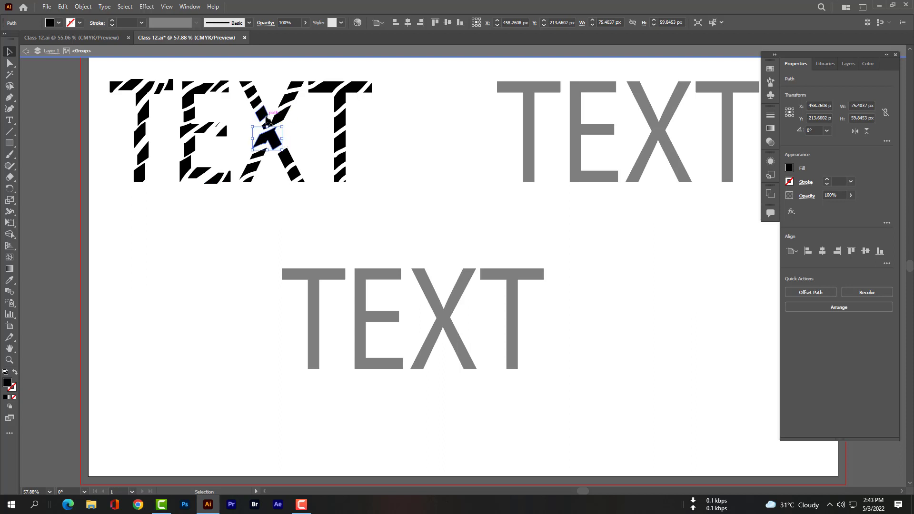
pyautogui.click(250, 97)
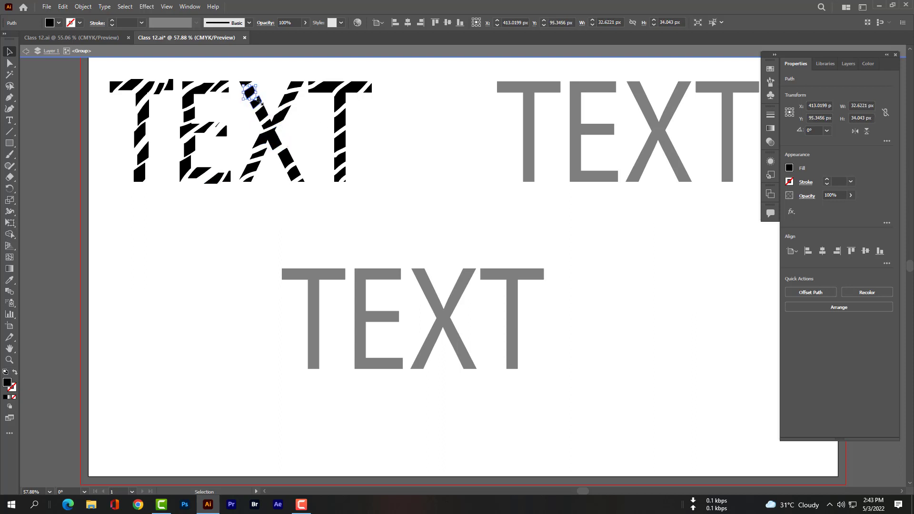
pyautogui.moveTo(259, 101); pyautogui.dragTo(293, 101)
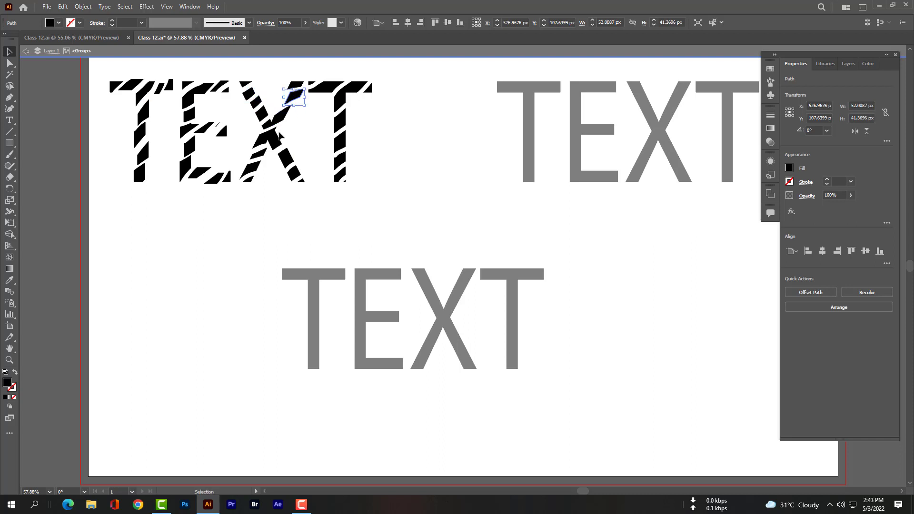
pyautogui.moveTo(277, 147); pyautogui.dragTo(258, 155)
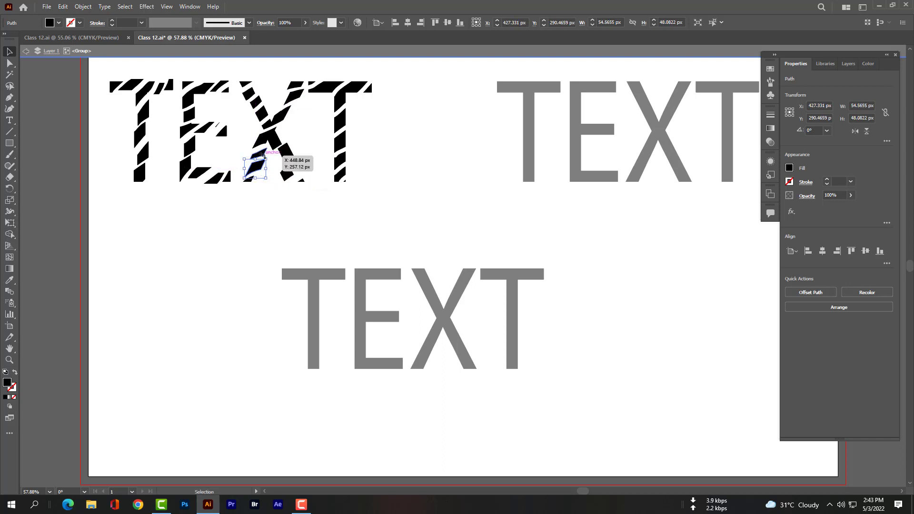
pyautogui.hotkey('ctrl', 'shift', 'a')
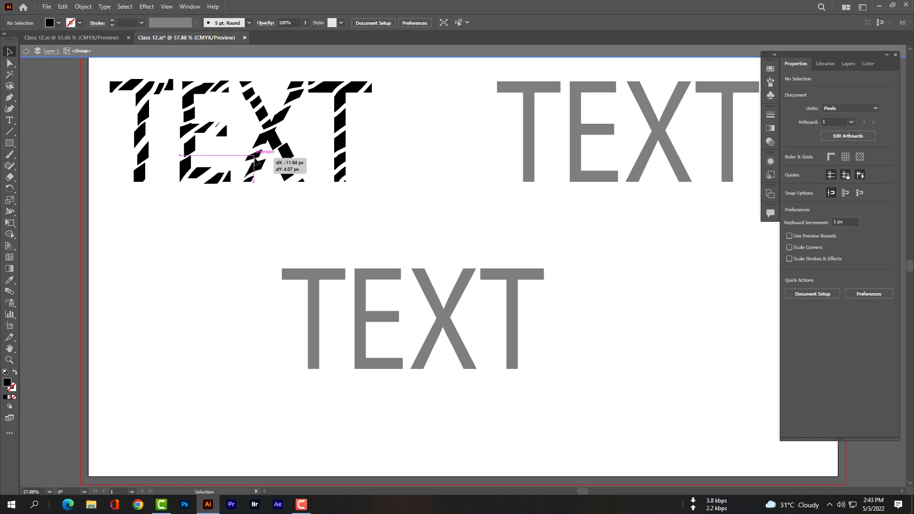
pyautogui.click(256, 157)
# Step: Offset the T's top and lower stem pieces slightly out of line
pyautogui.moveTo(340, 102); pyautogui.dragTo(344, 121)
pyautogui.click(344, 117)
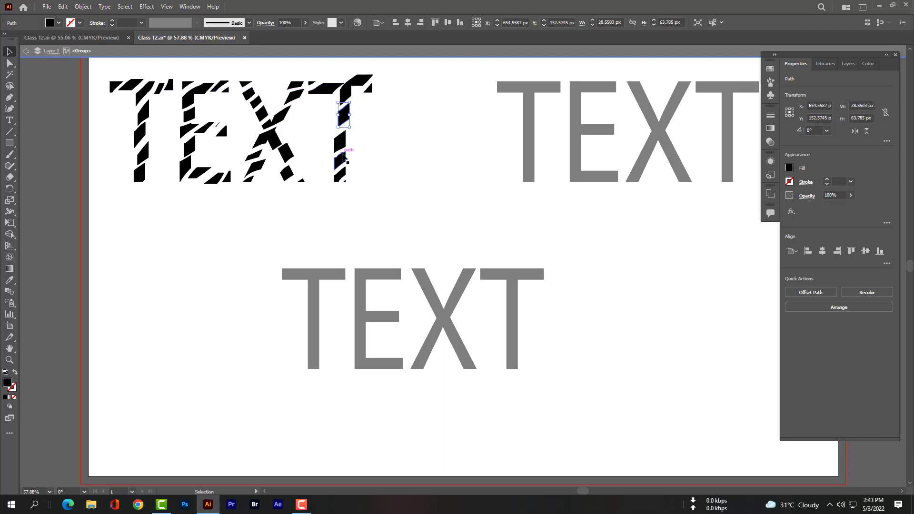
pyautogui.moveTo(340, 160); pyautogui.dragTo(345, 158)
pyautogui.click(386, 158)
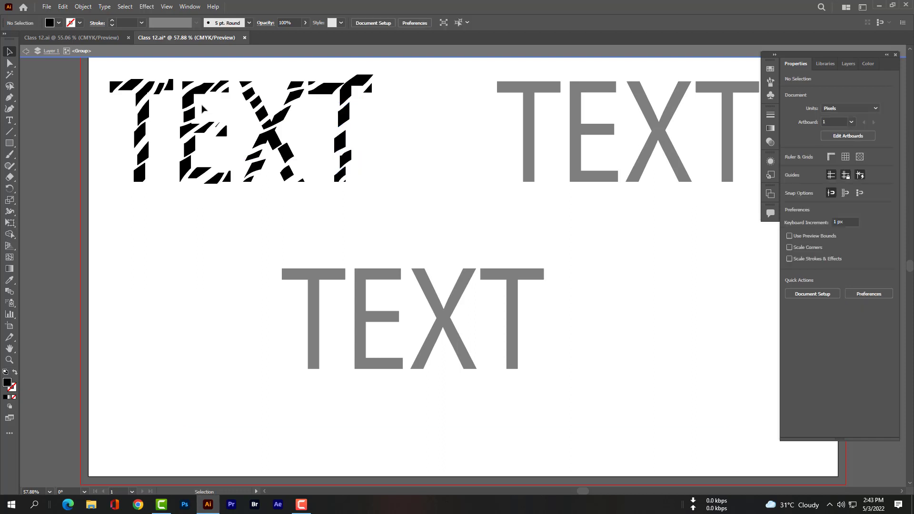
# Step: Fill six stripe pieces across the T, E, X and T with CMYK Red
pyautogui.click(151, 102)
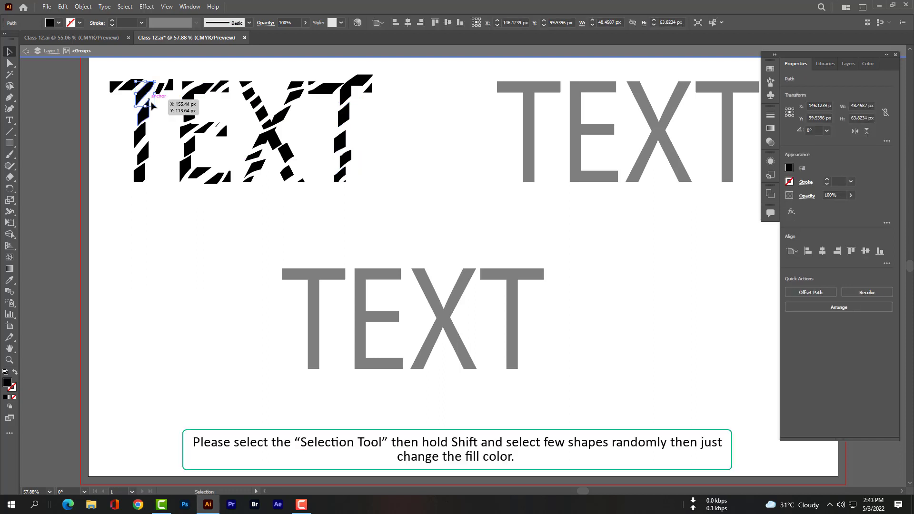
pyautogui.keyDown('shift'); pyautogui.click(189, 132); pyautogui.keyUp('shift')
pyautogui.keyDown('shift'); pyautogui.click(210, 173); pyautogui.keyUp('shift')
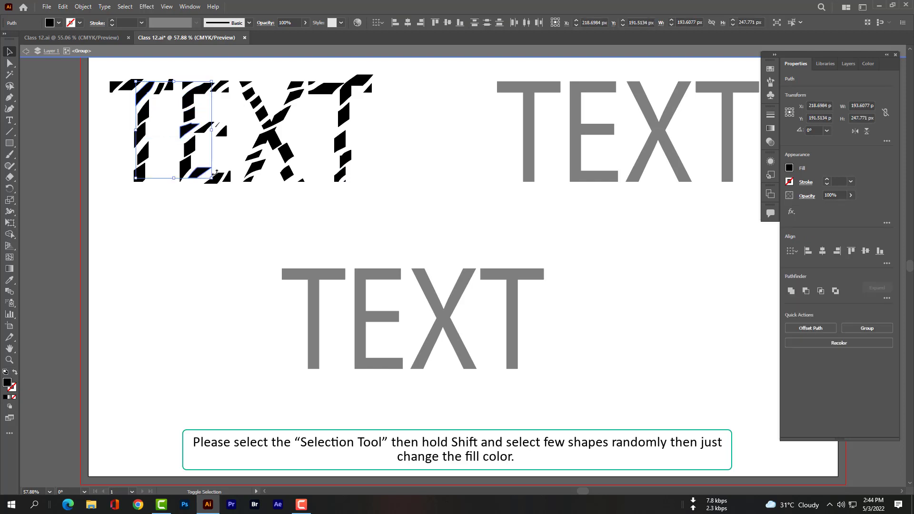
pyautogui.keyDown('shift'); pyautogui.click(263, 143); pyautogui.keyUp('shift')
pyautogui.keyDown('shift'); pyautogui.click(347, 123); pyautogui.keyUp('shift')
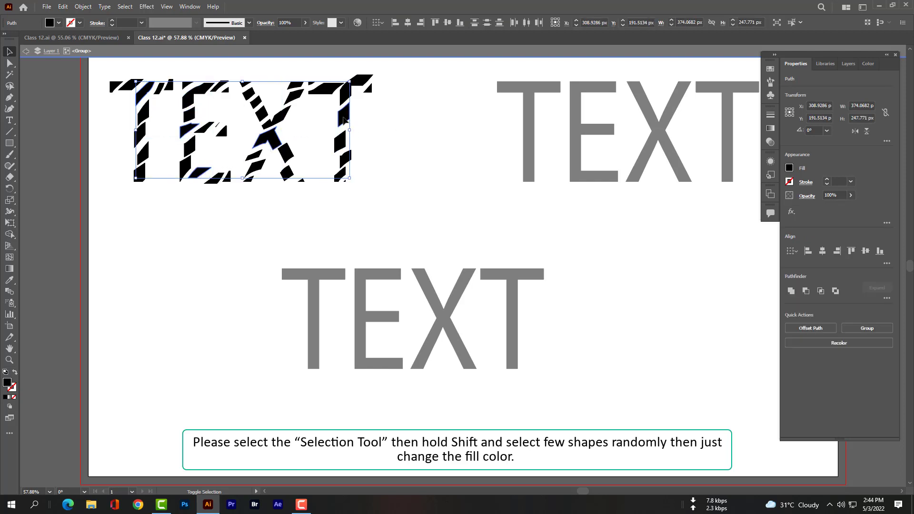
pyautogui.keyDown('shift'); pyautogui.click(357, 78); pyautogui.keyUp('shift')
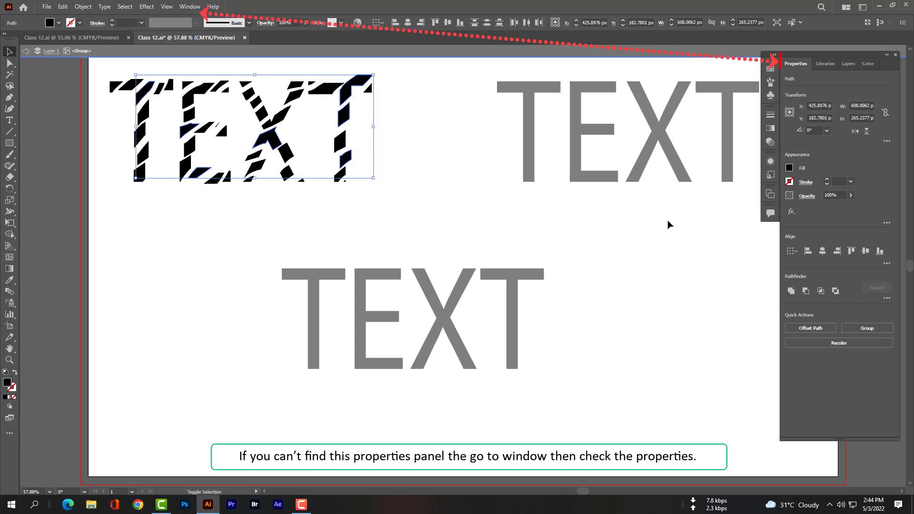
pyautogui.click(790, 168)
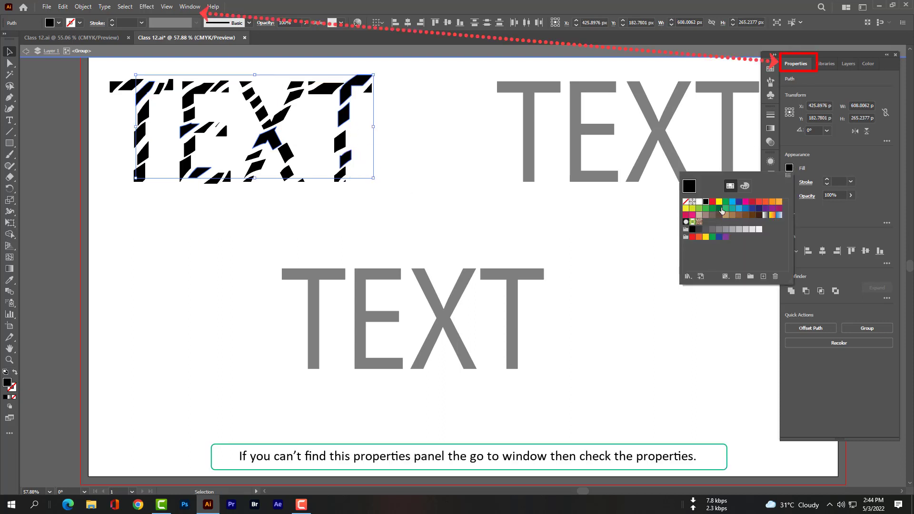
pyautogui.click(712, 202)
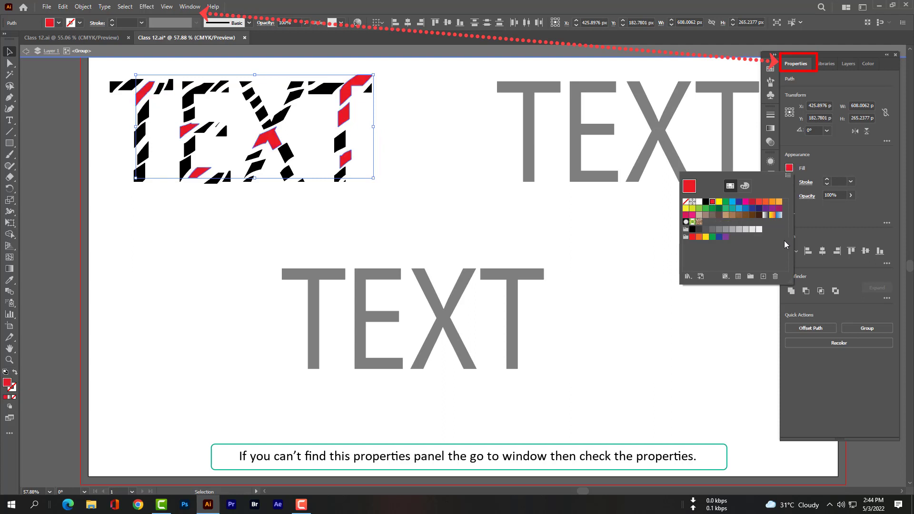
pyautogui.click(807, 373)
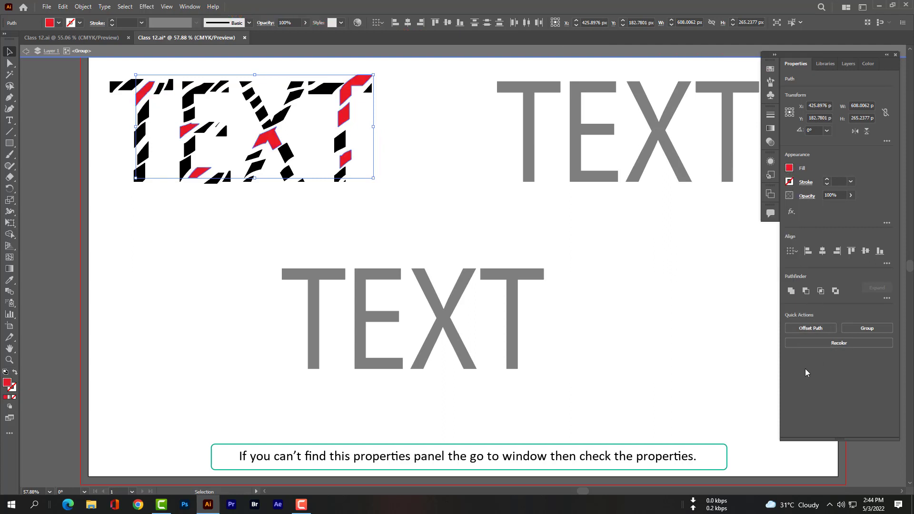
# Step: Fill another set of stripe pieces with yellow, then deselect
pyautogui.click(298, 98)
pyautogui.keyDown('shift'); pyautogui.click(256, 102); pyautogui.keyUp('shift')
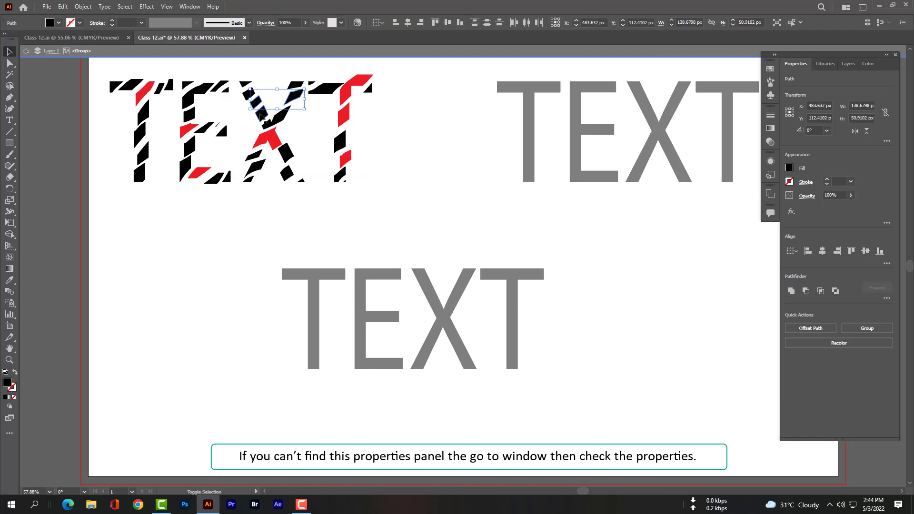
pyautogui.keyDown('shift'); pyautogui.click(328, 89); pyautogui.keyUp('shift')
pyautogui.keyDown('shift'); pyautogui.click(341, 143); pyautogui.keyUp('shift')
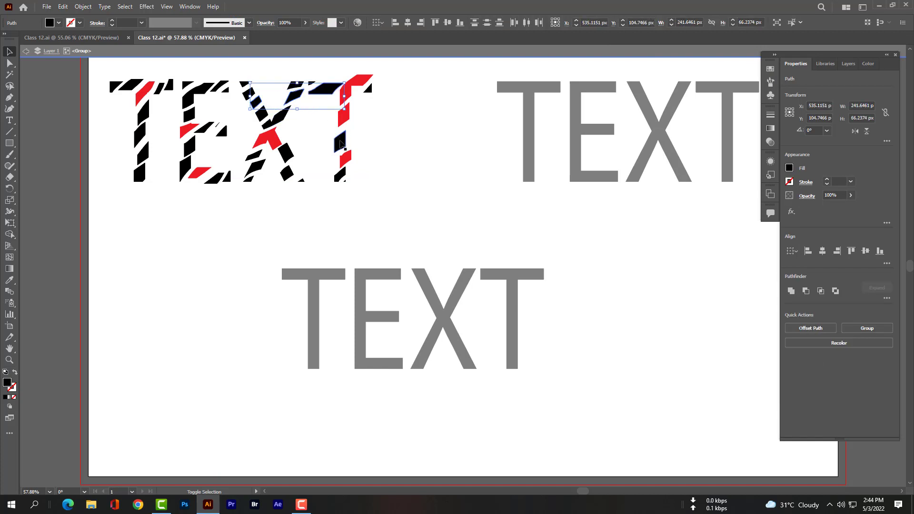
pyautogui.keyDown('shift'); pyautogui.click(254, 145); pyautogui.keyUp('shift')
pyautogui.keyDown('shift'); pyautogui.click(193, 109); pyautogui.keyUp('shift')
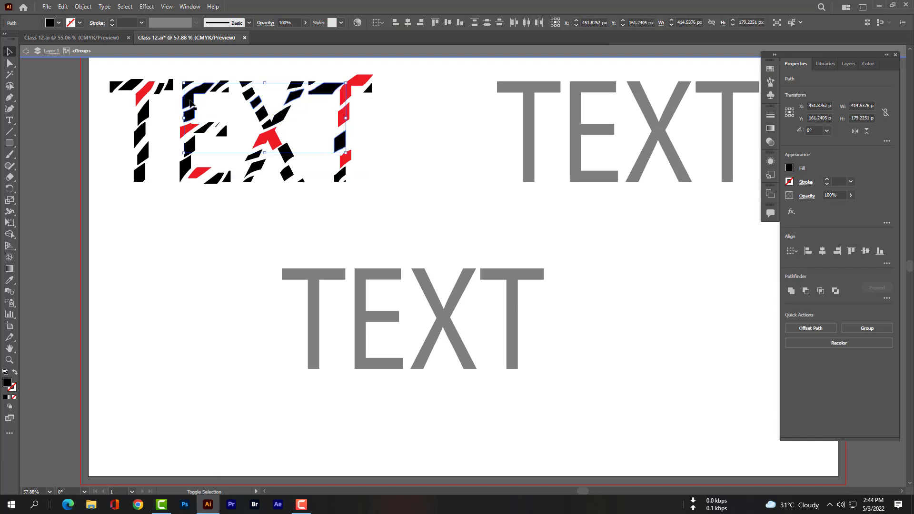
pyautogui.keyDown('shift'); pyautogui.click(143, 115); pyautogui.keyUp('shift')
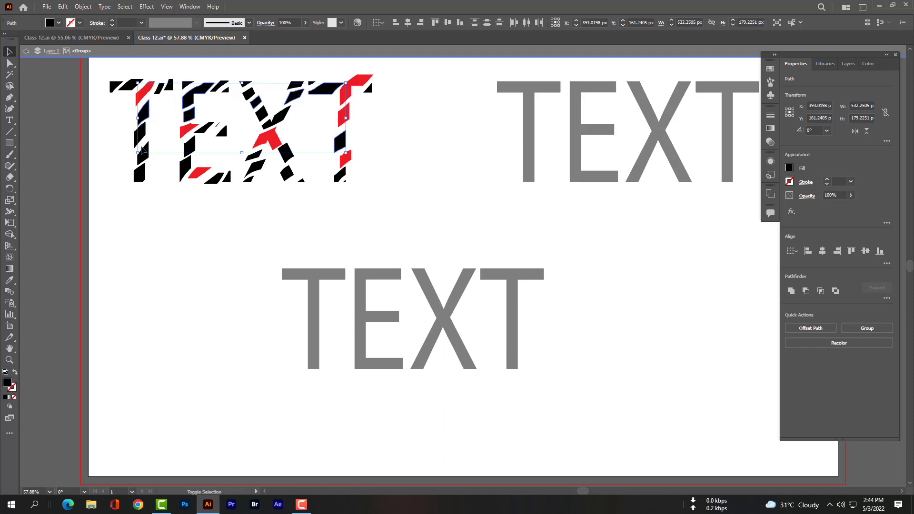
pyautogui.keyDown('shift'); pyautogui.click(140, 177); pyautogui.keyUp('shift')
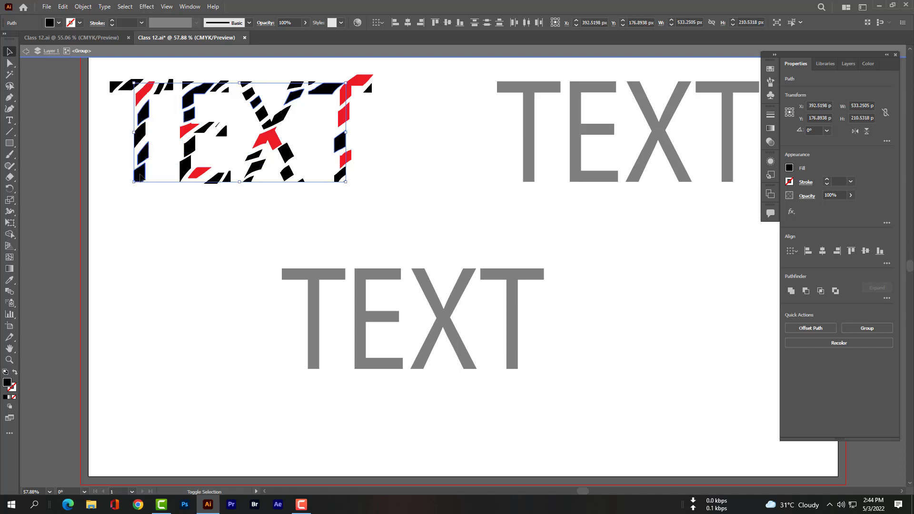
pyautogui.keyDown('shift'); pyautogui.click(119, 86); pyautogui.keyUp('shift')
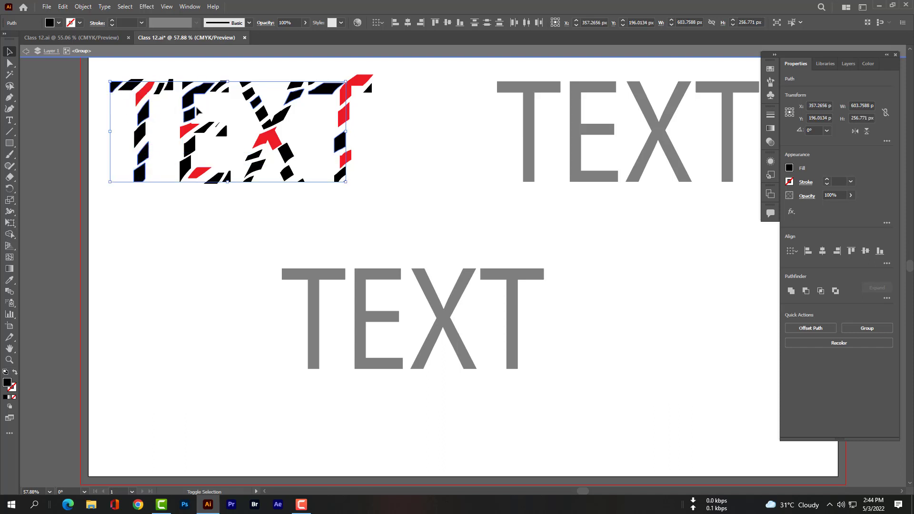
pyautogui.click(789, 167)
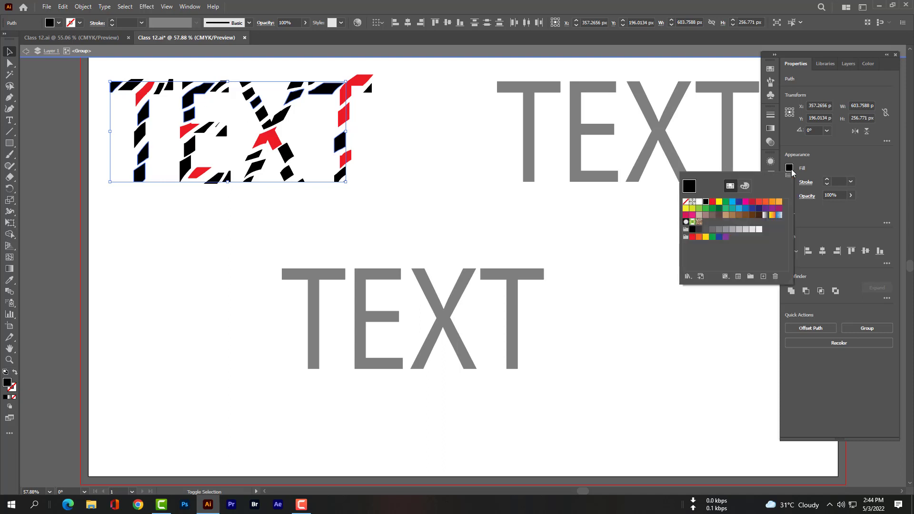
pyautogui.click(740, 203)
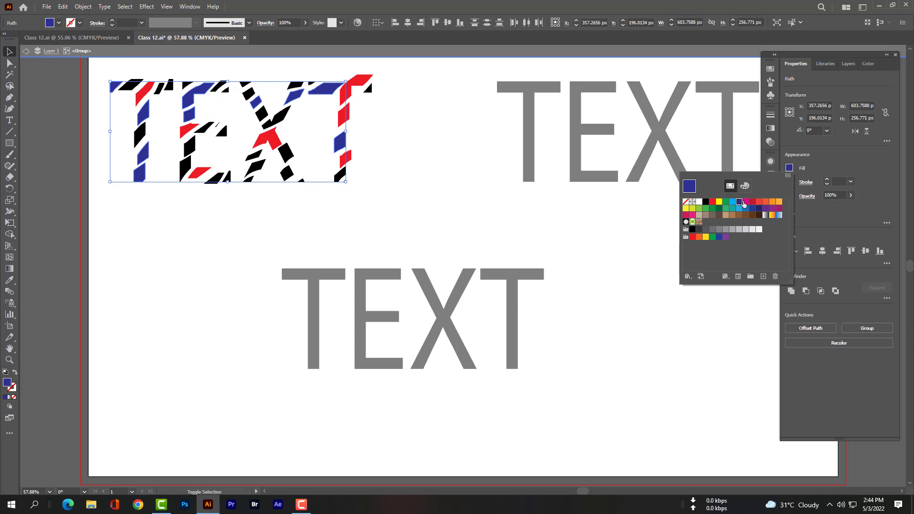
pyautogui.click(726, 203)
pyautogui.click(719, 203)
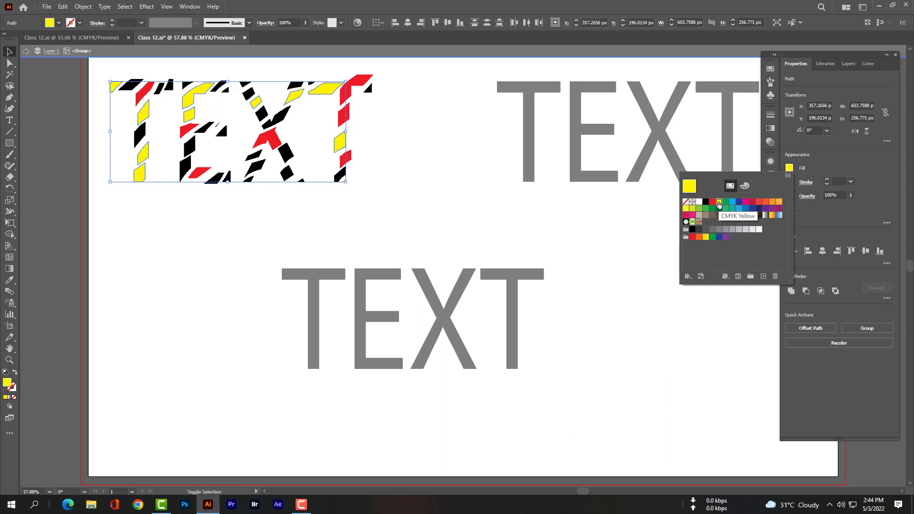
pyautogui.click(825, 389)
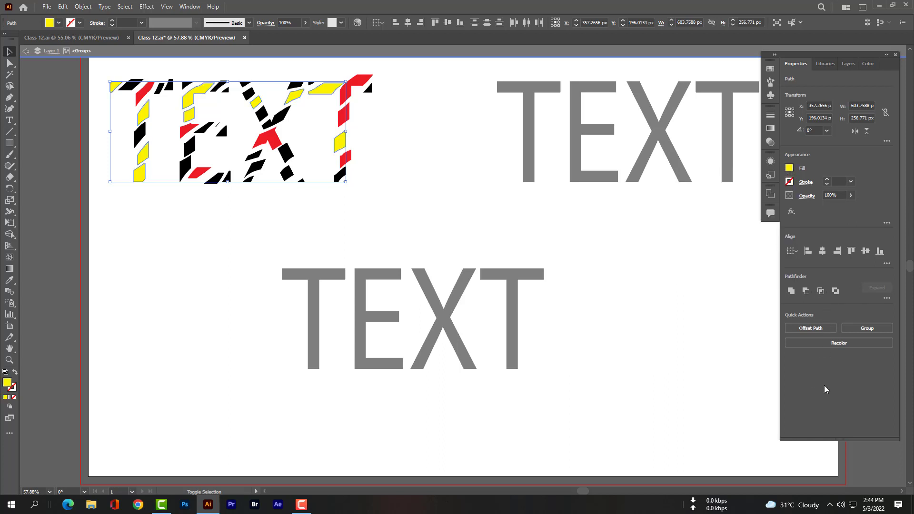
pyautogui.click(371, 218)
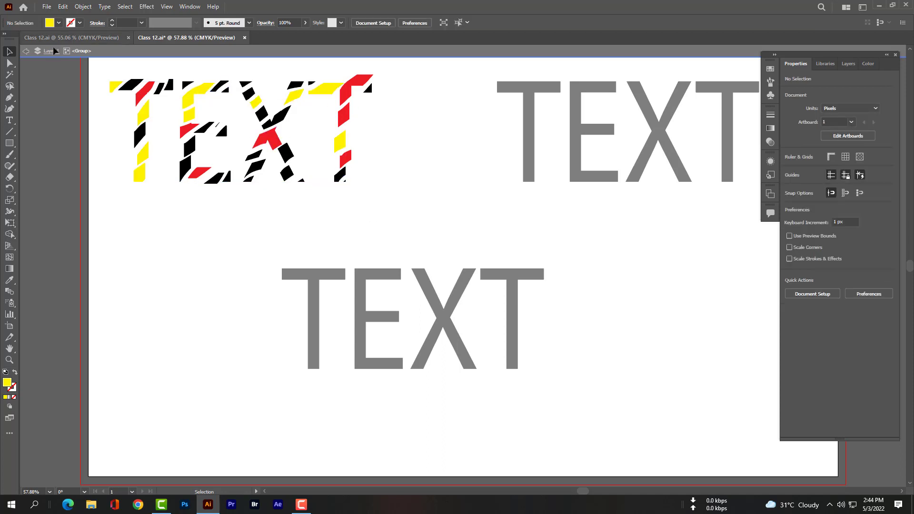
# Step: Exit isolation, convert the lower centre TEXT to outlines and isolate its group
pyautogui.click(25, 53)
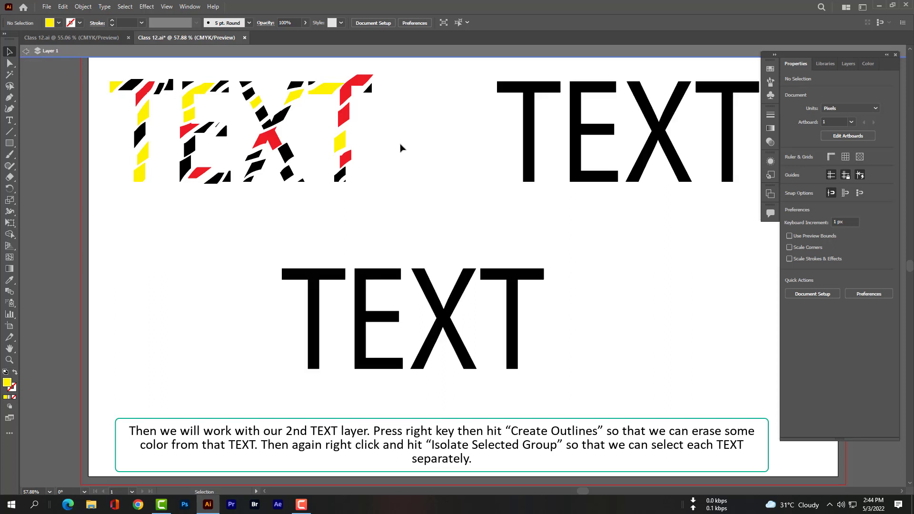
pyautogui.click(373, 278)
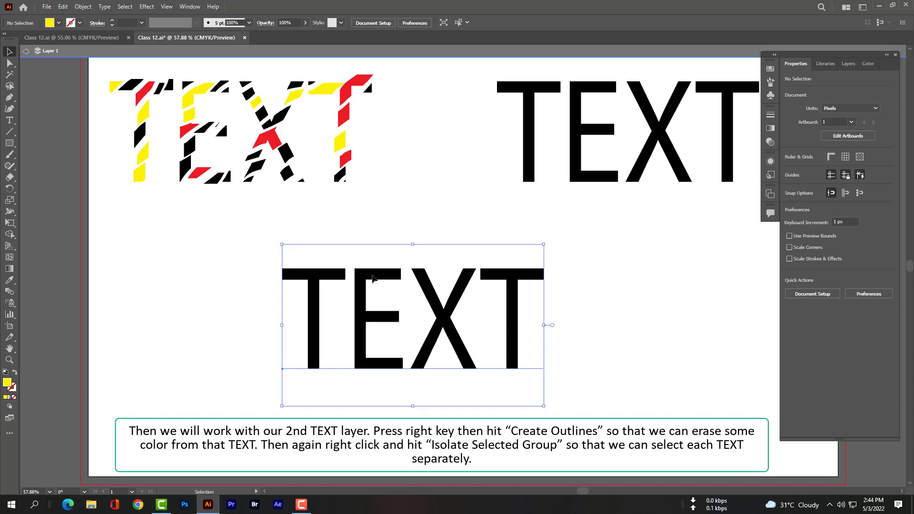
pyautogui.rightClick(373, 279)
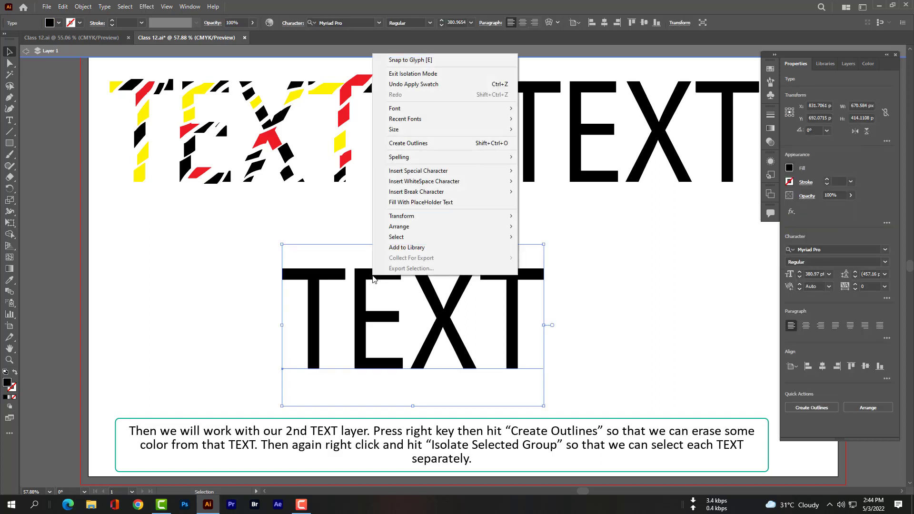
pyautogui.click(442, 143)
pyautogui.rightClick(387, 277)
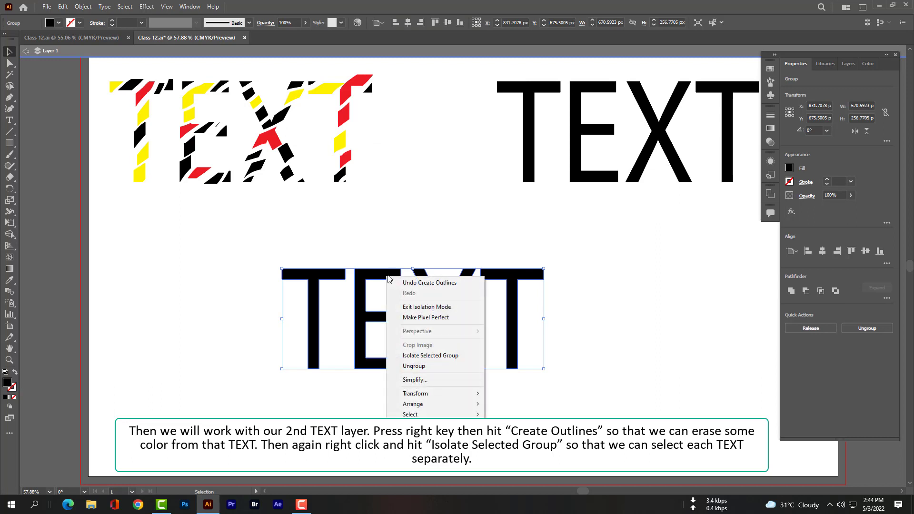
pyautogui.click(442, 356)
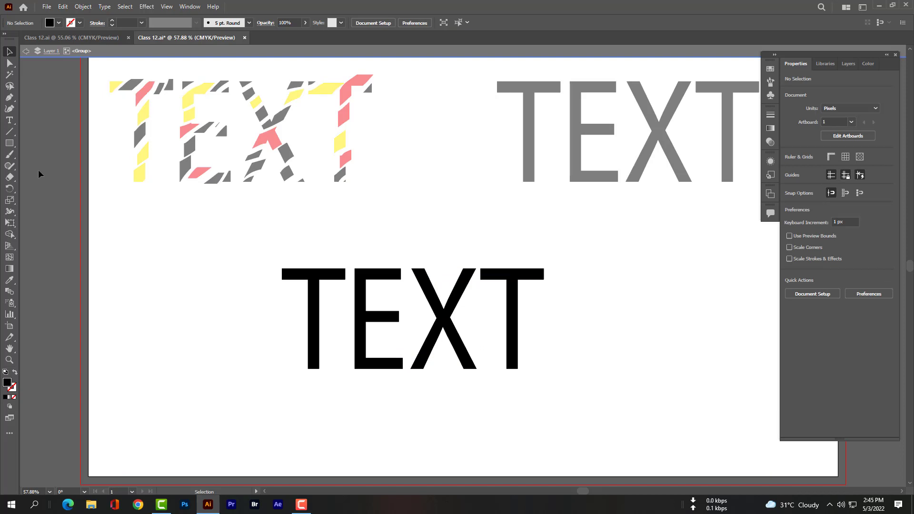
pyautogui.click(11, 177)
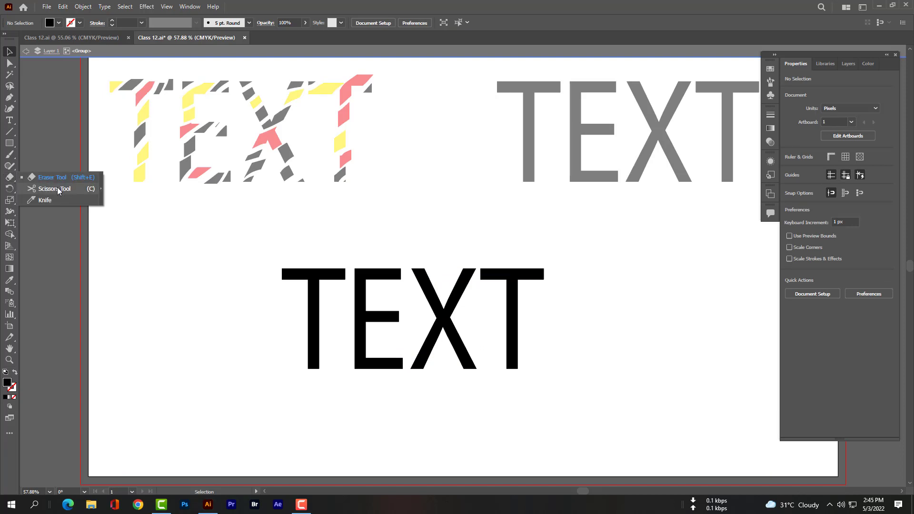
# Step: Pick the Scissors tool and zoom in on the lower TEXT's first T
pyautogui.click(57, 188)
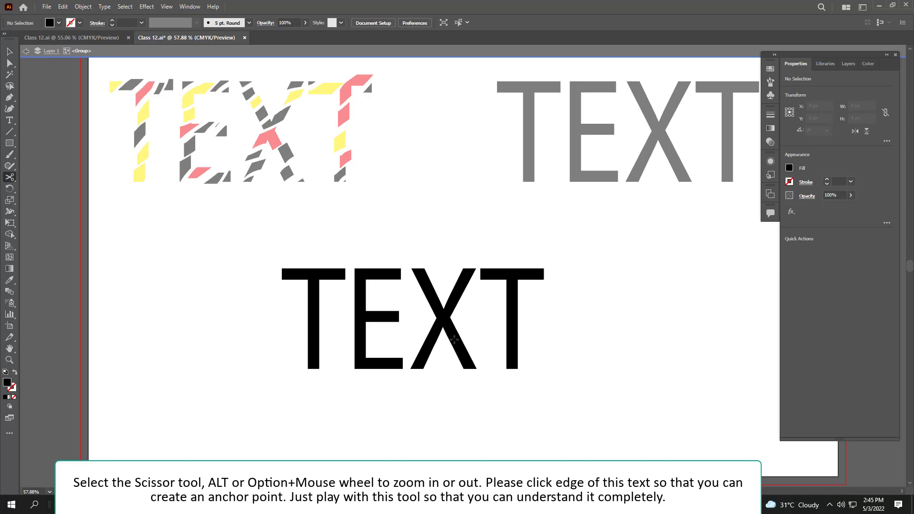
pyautogui.scroll(1, 454, 339)
pyautogui.scroll(5, 455, 342)
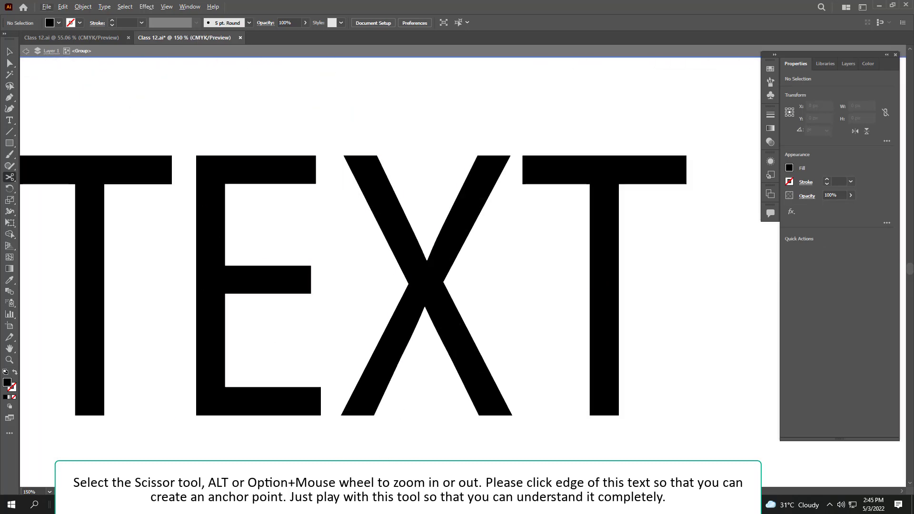
pyautogui.hscroll(-3, 454, 342)
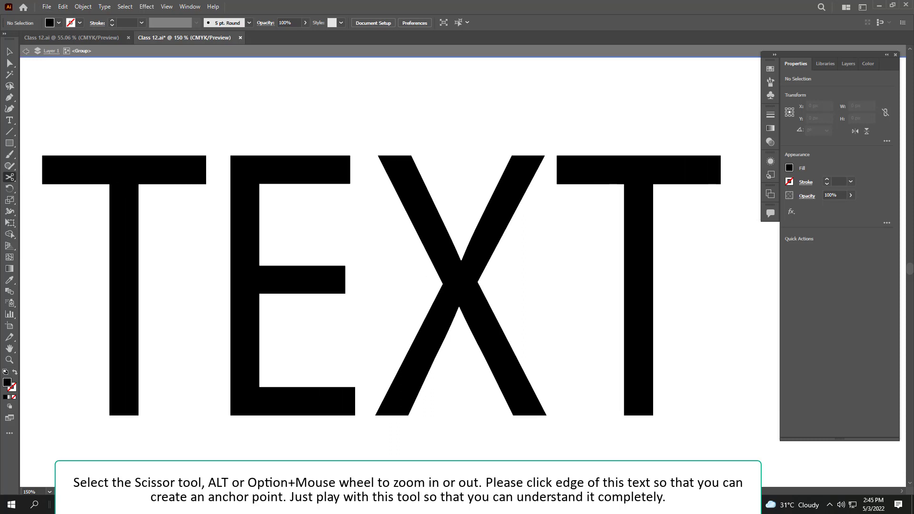
# Step: Cut the T's top bar and stem at several points, dismissing the endpoint warning
pyautogui.click(108, 184)
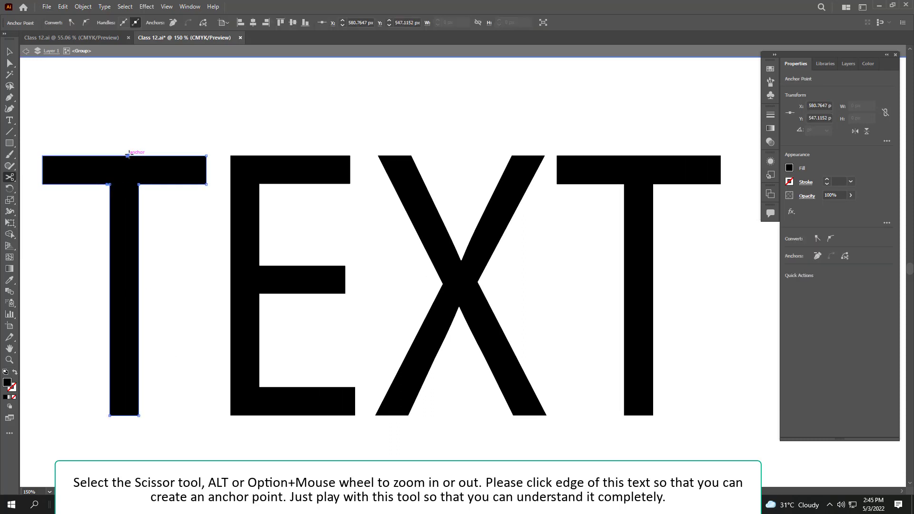
pyautogui.click(174, 156)
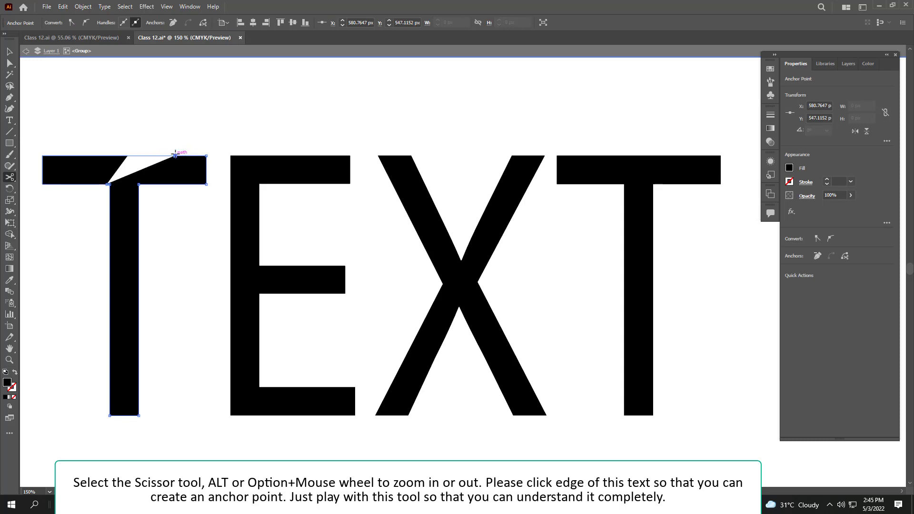
pyautogui.click(72, 156)
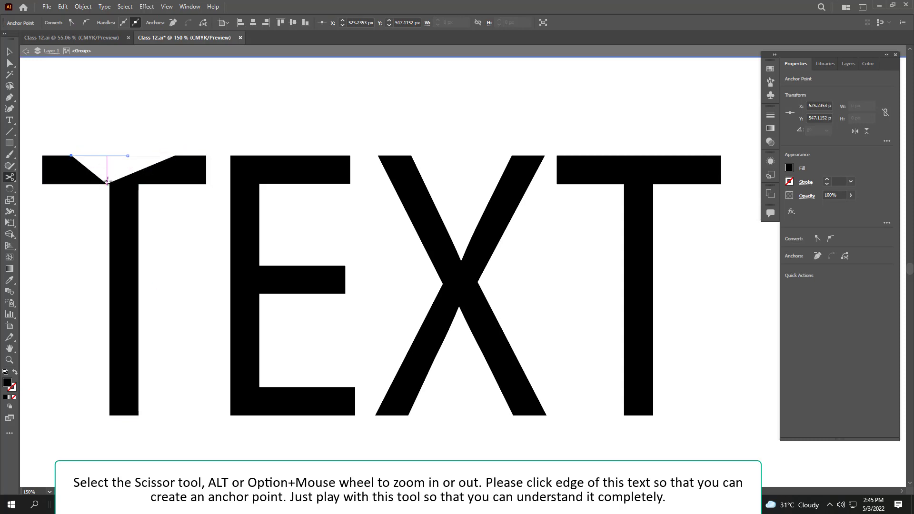
pyautogui.click(138, 252)
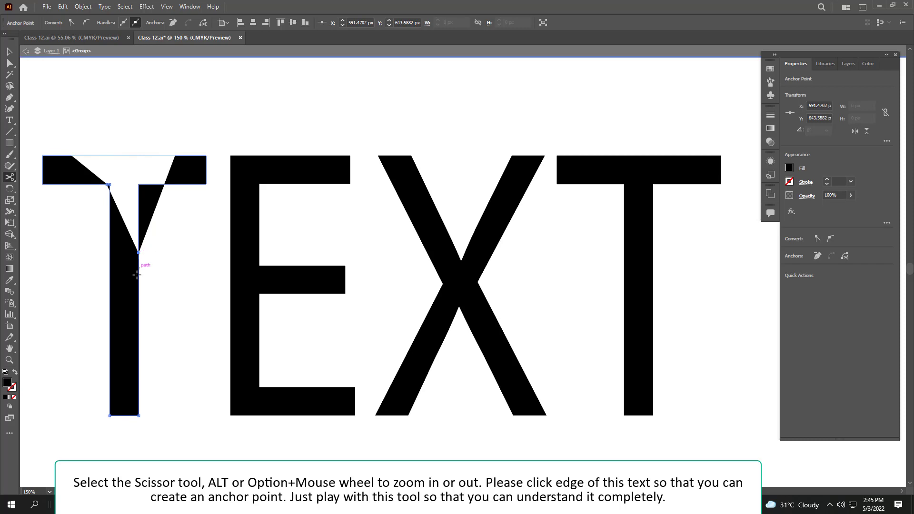
pyautogui.click(110, 333)
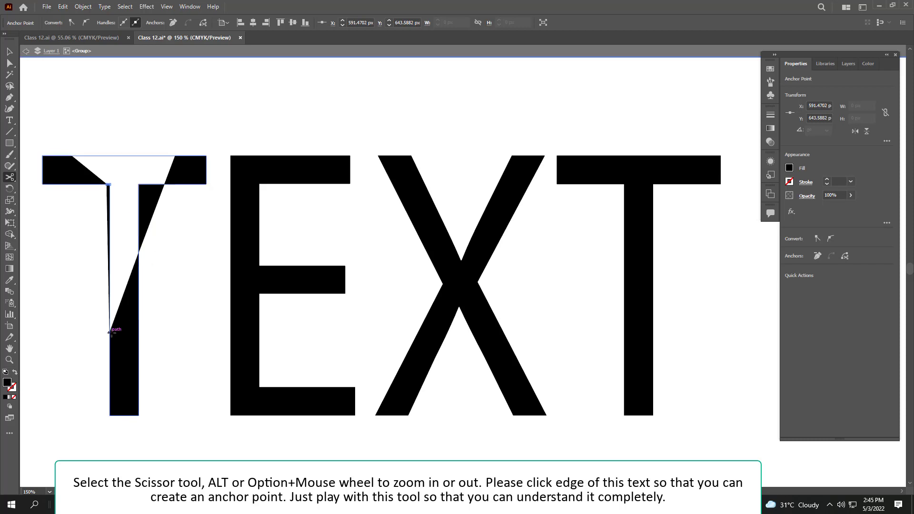
pyautogui.click(139, 375)
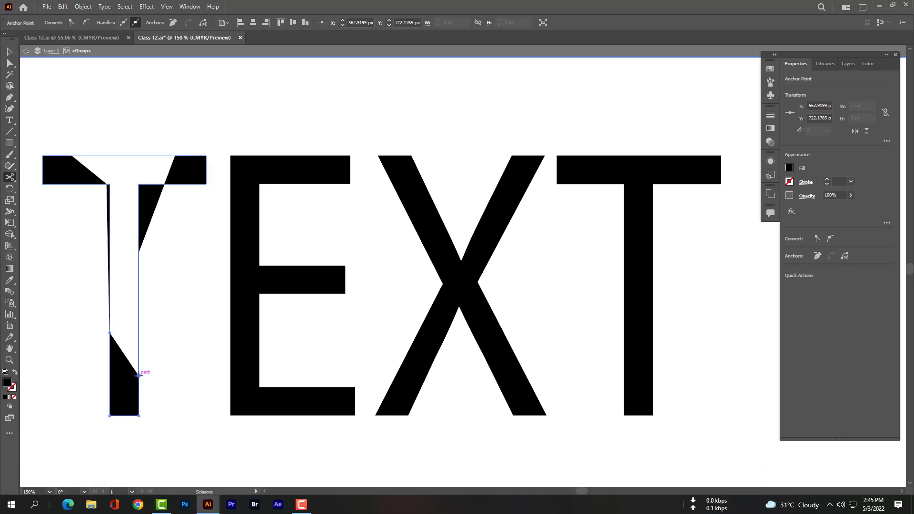
pyautogui.click(111, 253)
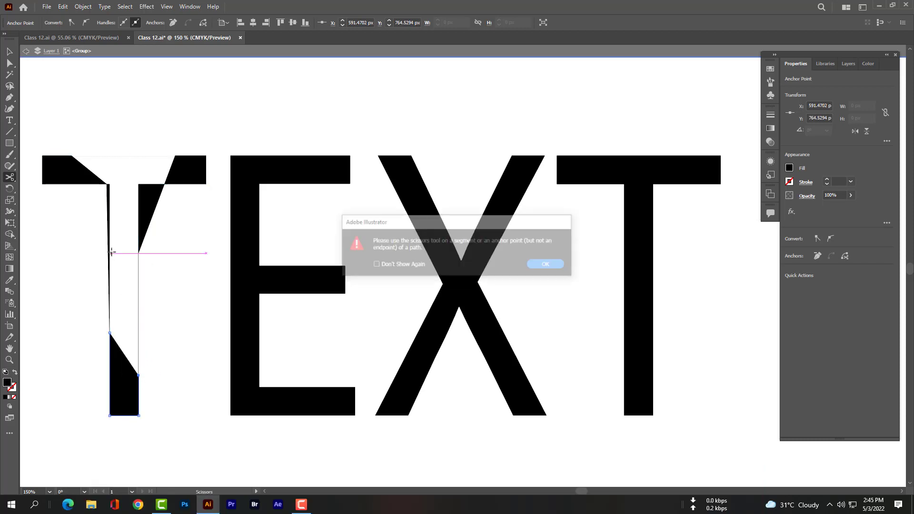
pyautogui.click(543, 266)
# Step: Cut the E along its top, inner corner, outer left edge and bottom bar, dismissing the endpoint warning
pyautogui.click(259, 217)
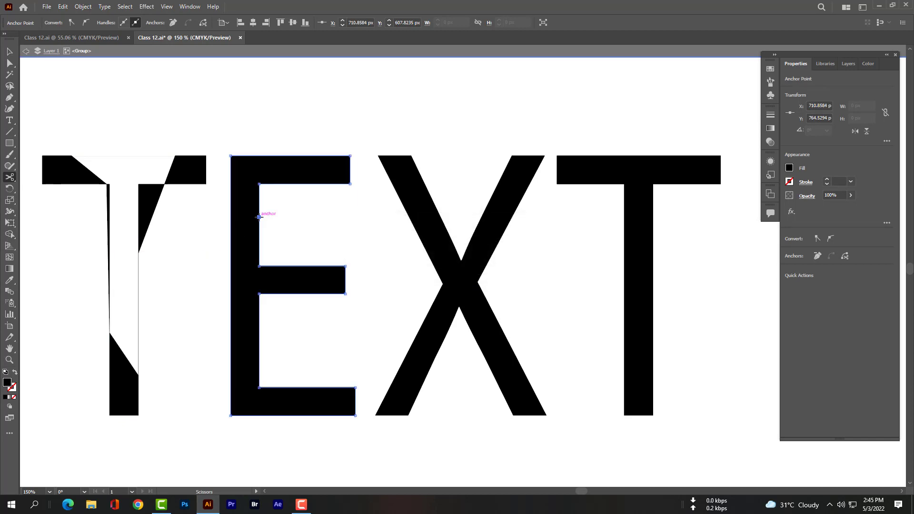
pyautogui.click(288, 184)
pyautogui.click(265, 185)
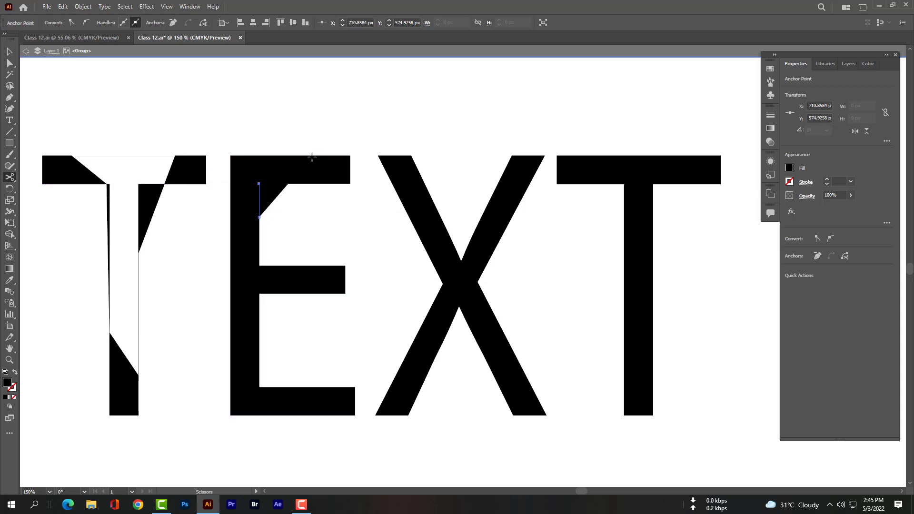
pyautogui.click(259, 265)
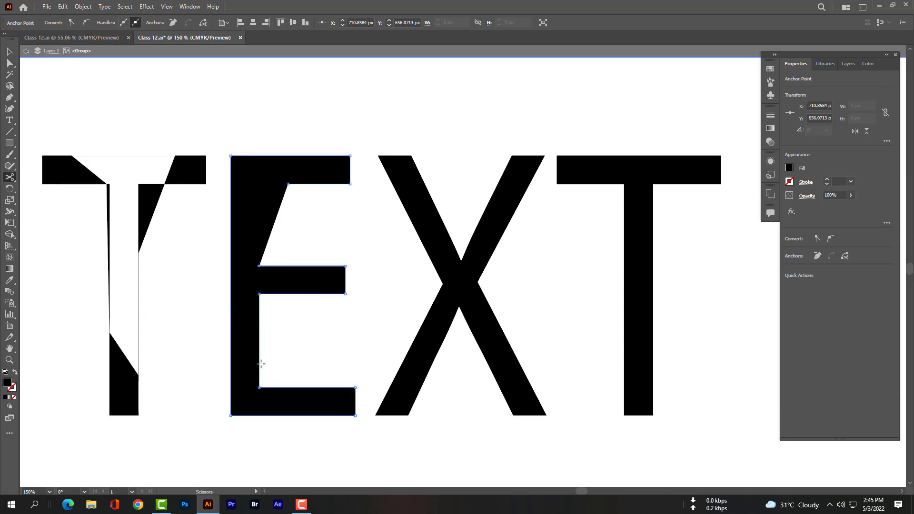
pyautogui.click(230, 354)
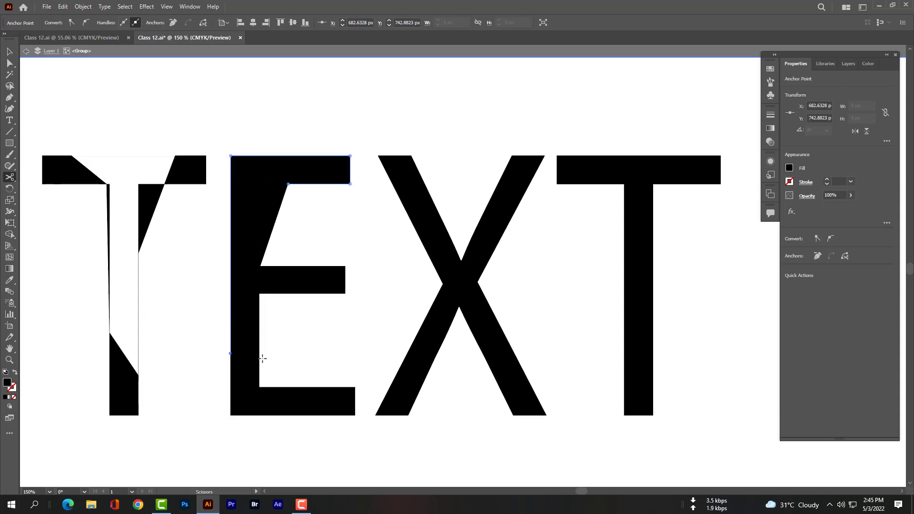
pyautogui.click(230, 321)
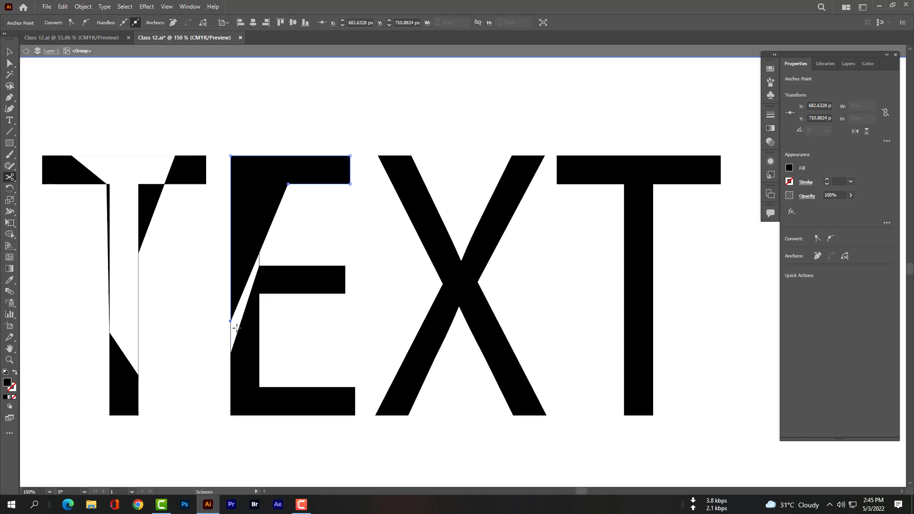
pyautogui.click(306, 387)
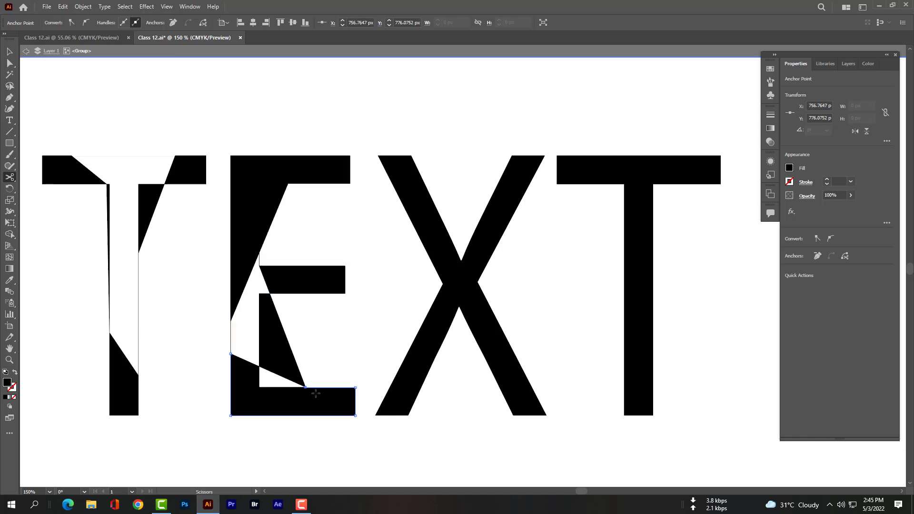
pyautogui.click(302, 414)
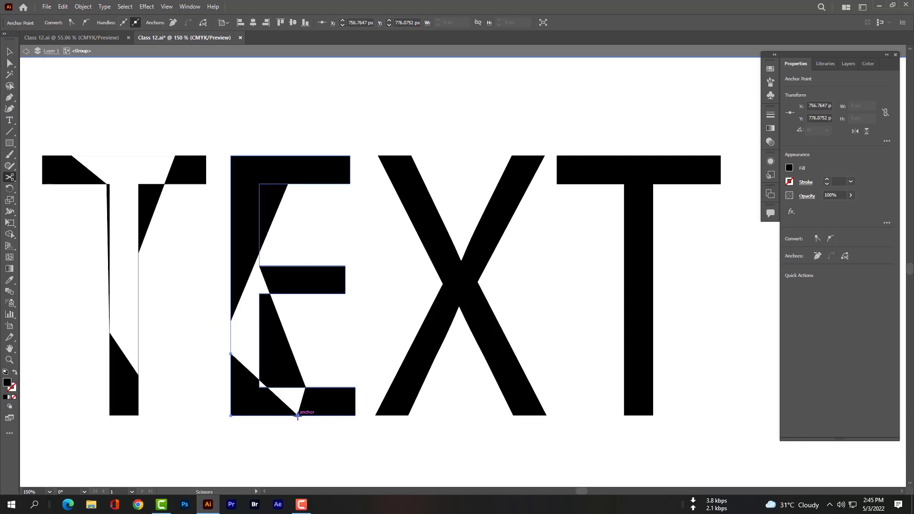
pyautogui.click(230, 415)
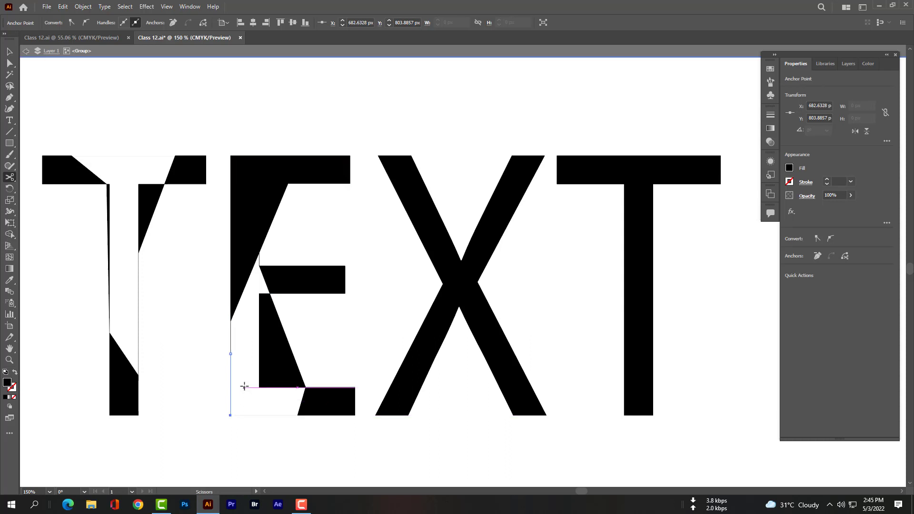
pyautogui.click(230, 416)
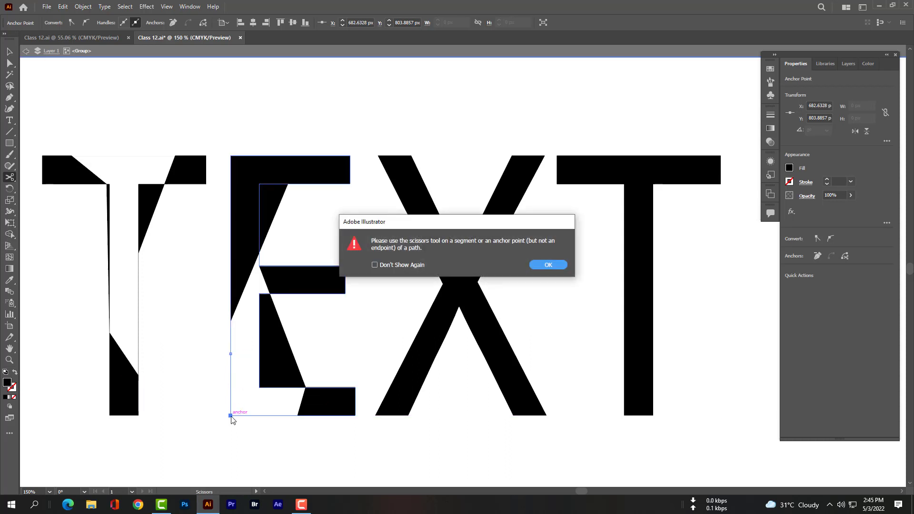
pyautogui.click(548, 265)
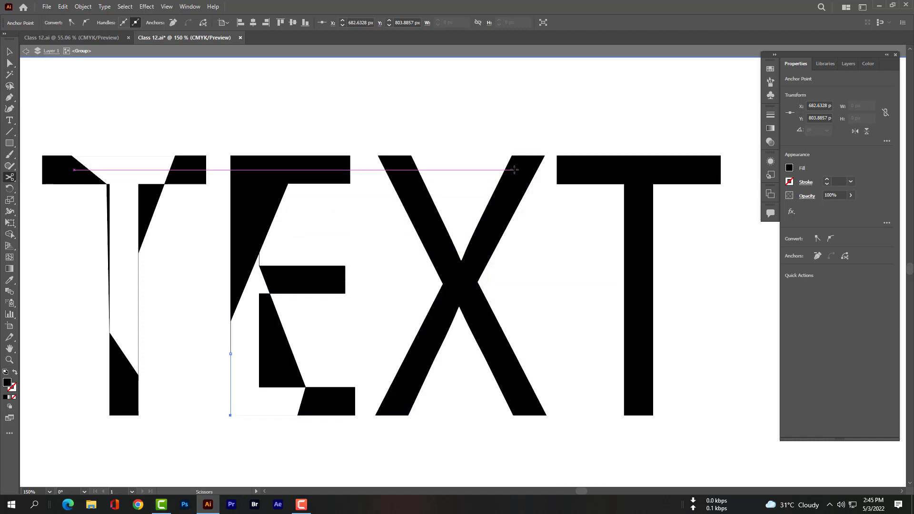
# Step: Cut the X's upper-right and left arms, dismissing the endpoint and missed-path warnings
pyautogui.click(499, 183)
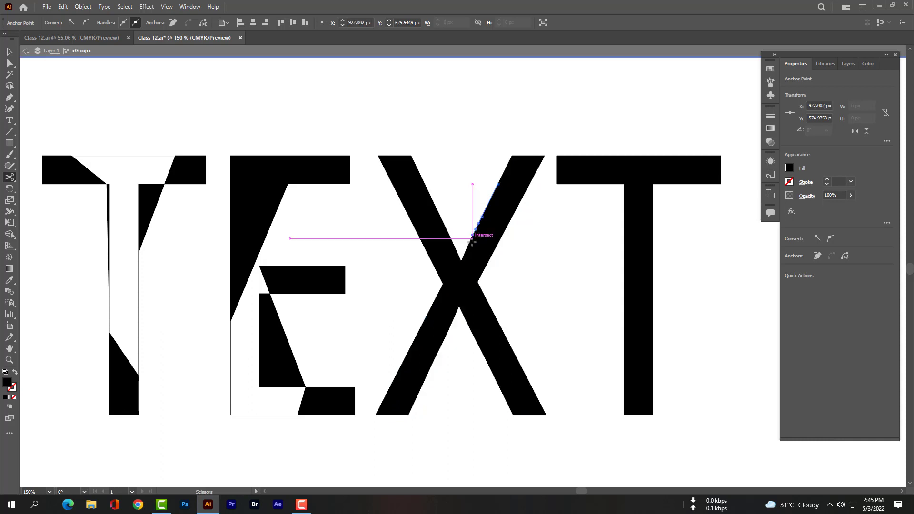
pyautogui.click(472, 235)
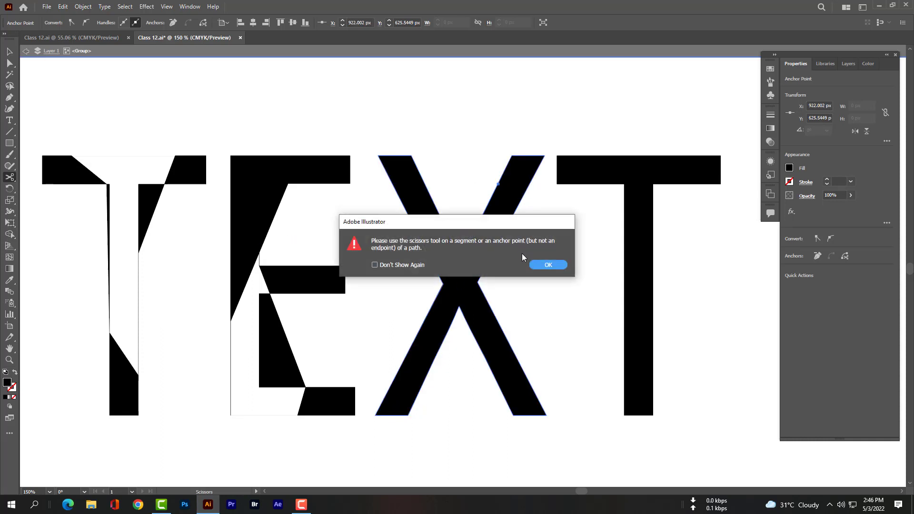
pyautogui.click(548, 265)
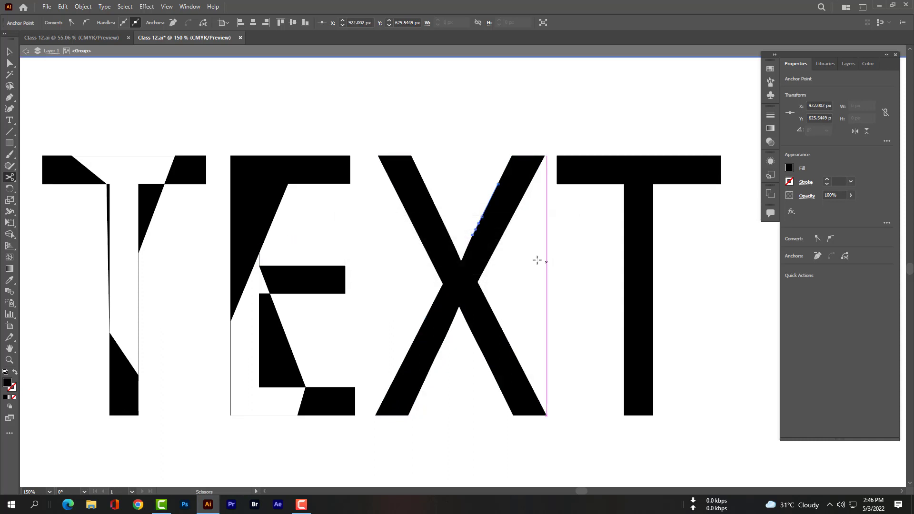
pyautogui.click(508, 219)
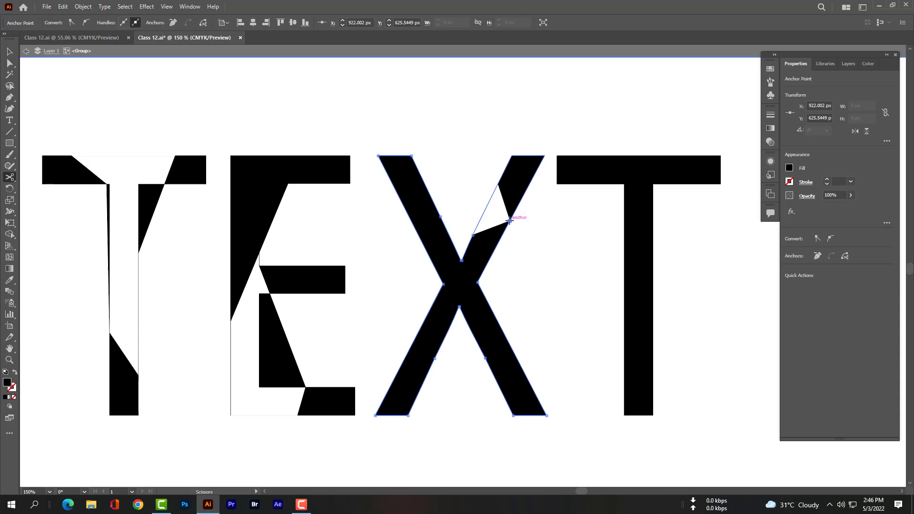
pyautogui.click(432, 195)
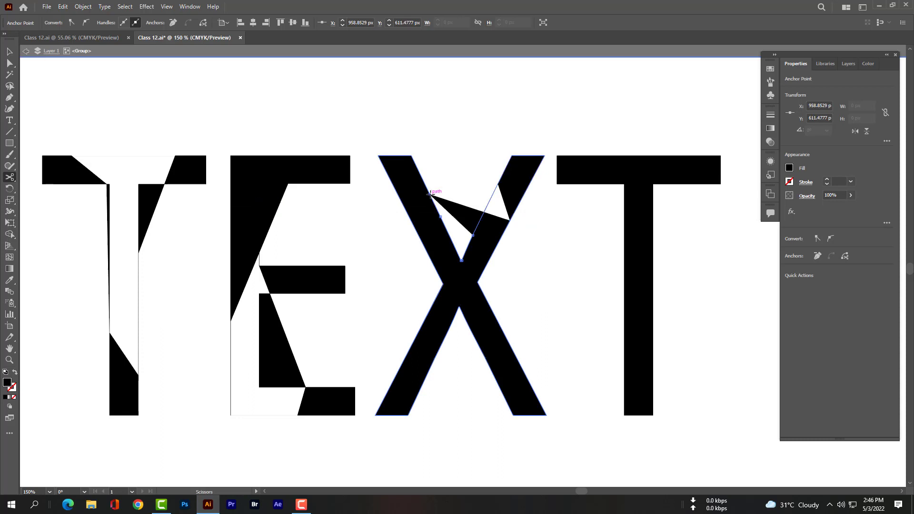
pyautogui.click(392, 176)
pyautogui.press('Return')
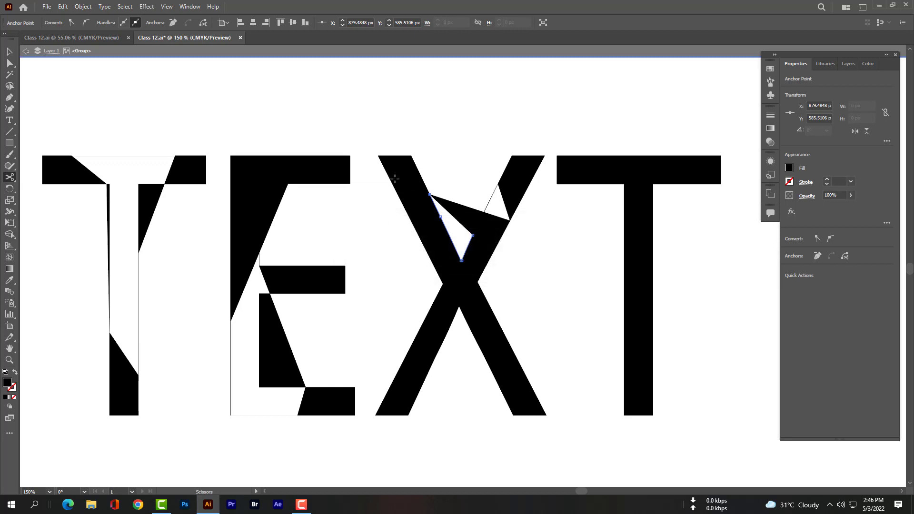
# Step: Cut the X's left outer and inner edges and its lower right and left outer edges
pyautogui.click(391, 177)
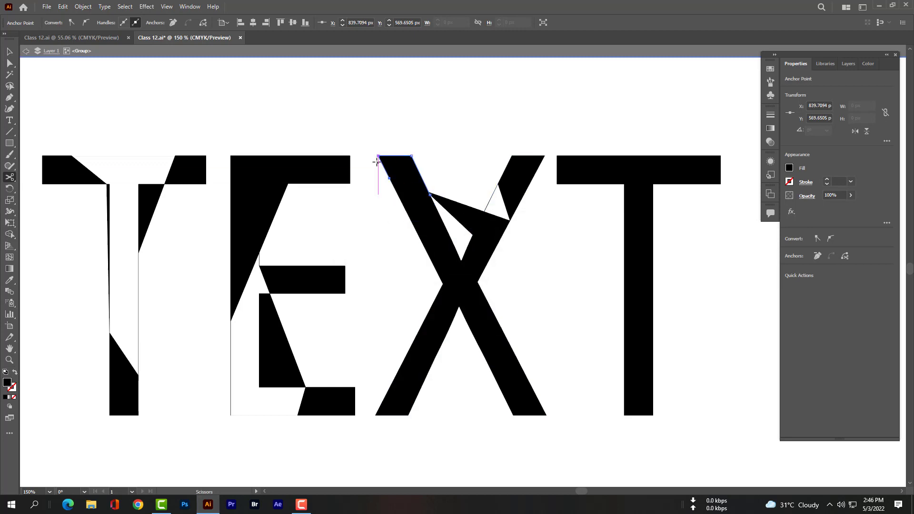
pyautogui.click(398, 196)
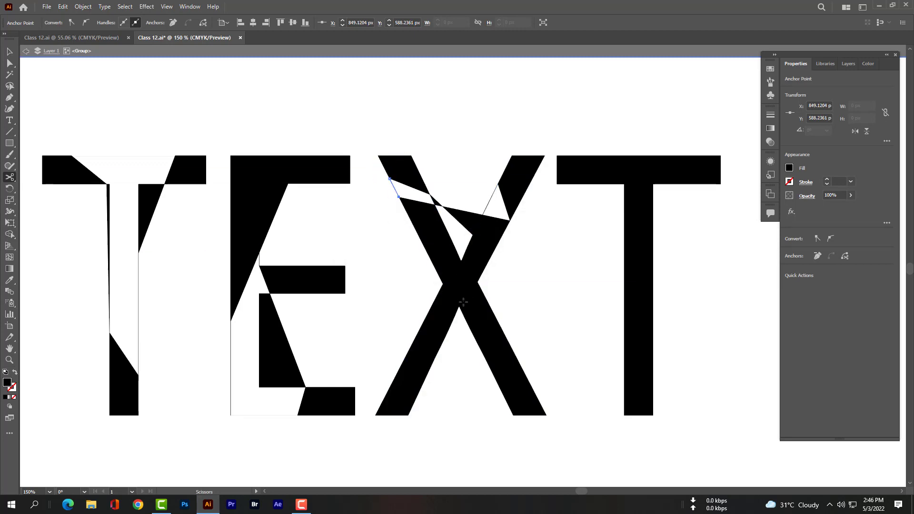
pyautogui.click(435, 299)
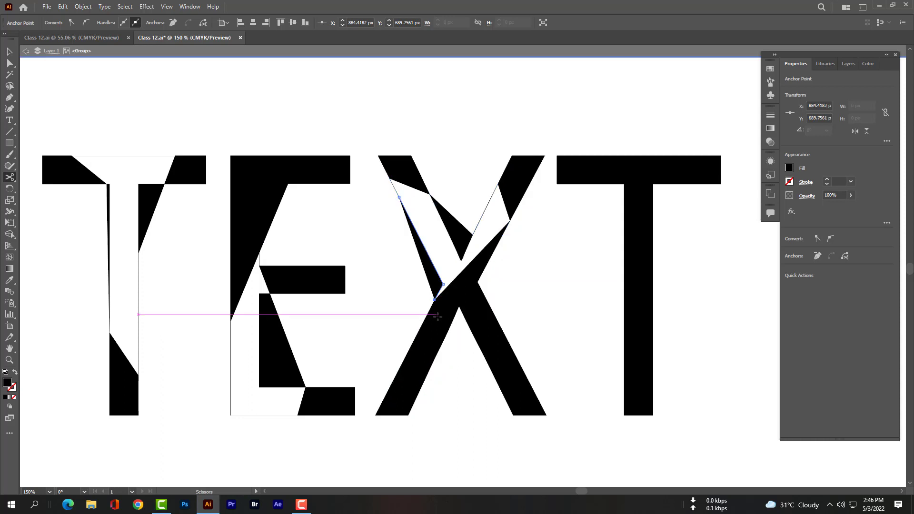
pyautogui.click(496, 313)
pyautogui.click(543, 265)
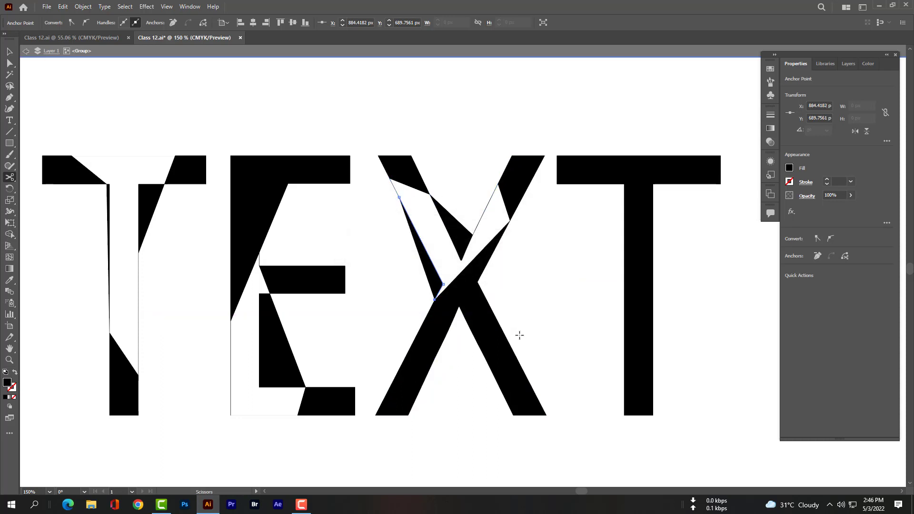
pyautogui.click(509, 346)
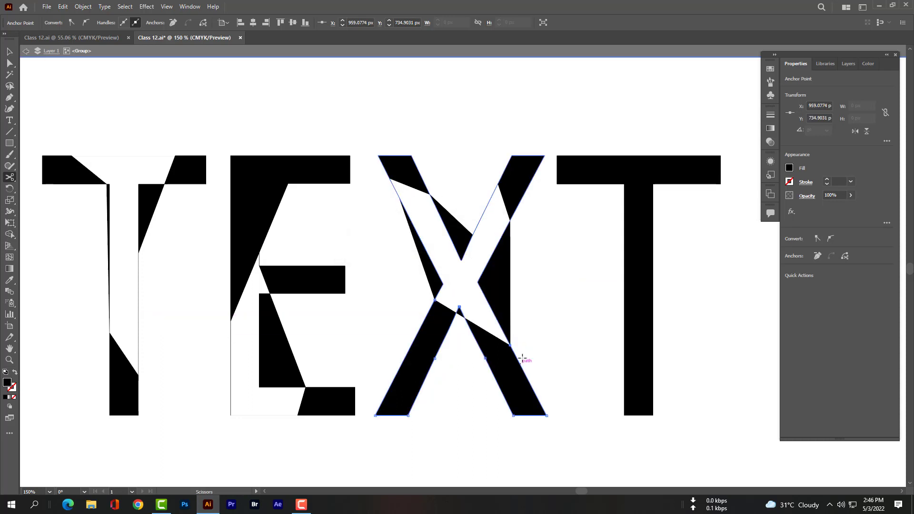
pyautogui.click(393, 379)
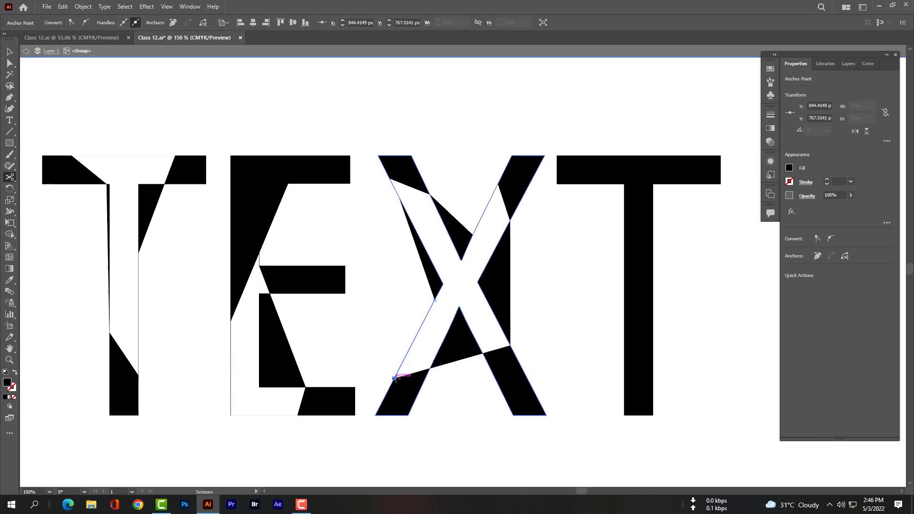
# Step: Cut the last T along its top edge and both sides of its stem, splitting off its right part
pyautogui.click(625, 245)
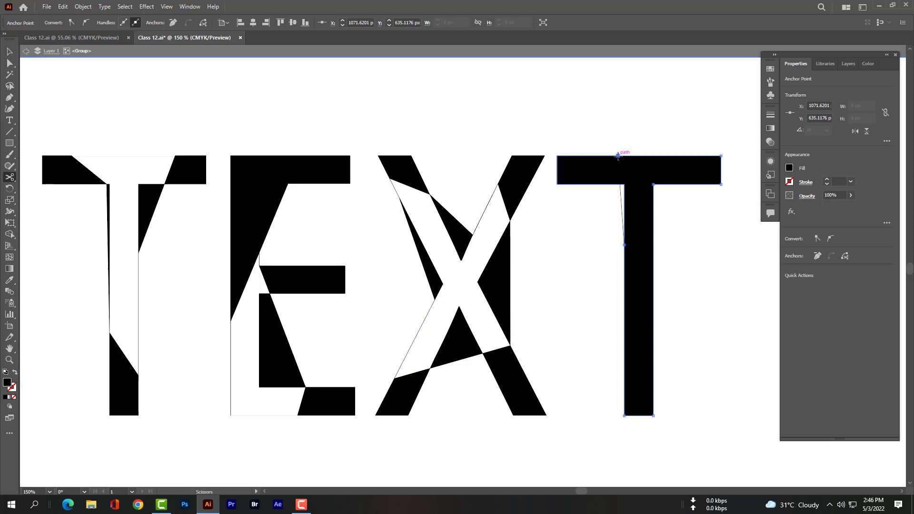
pyautogui.click(598, 156)
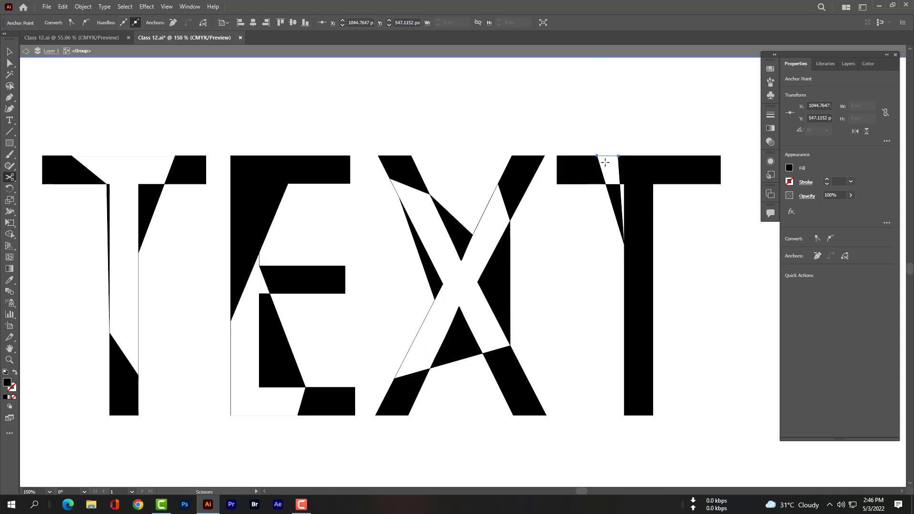
pyautogui.click(665, 155)
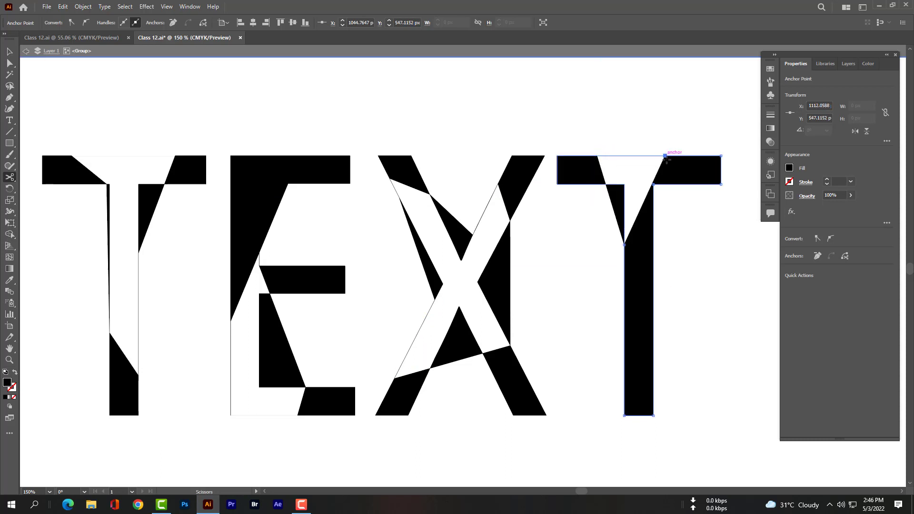
pyautogui.click(653, 318)
pyautogui.click(624, 387)
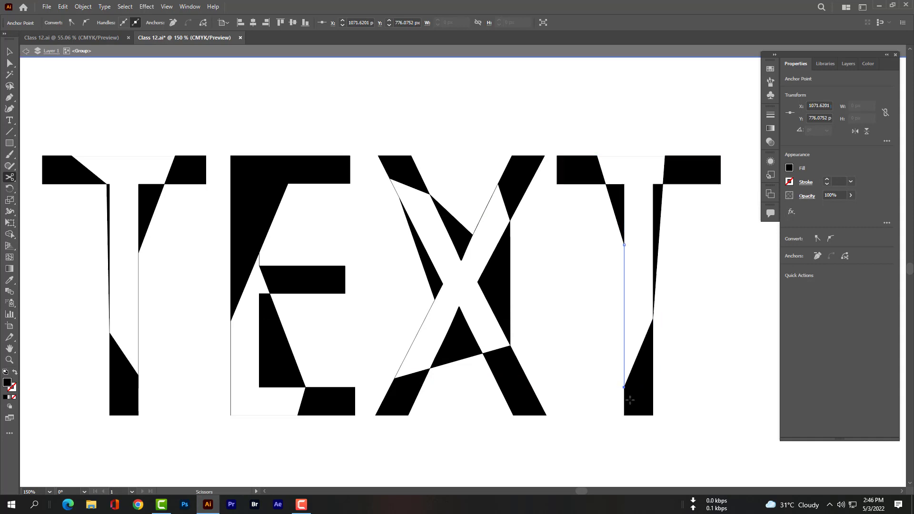
pyautogui.click(703, 155)
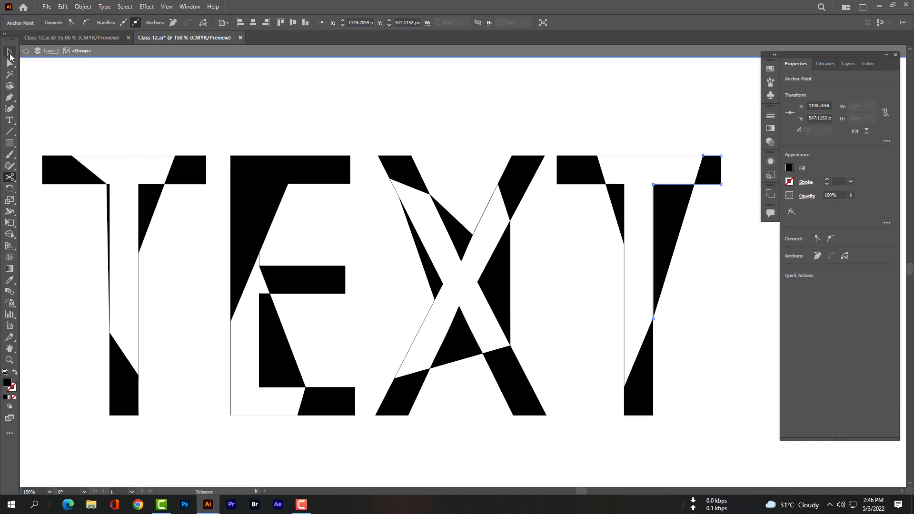
pyautogui.click(10, 54)
pyautogui.click(68, 181)
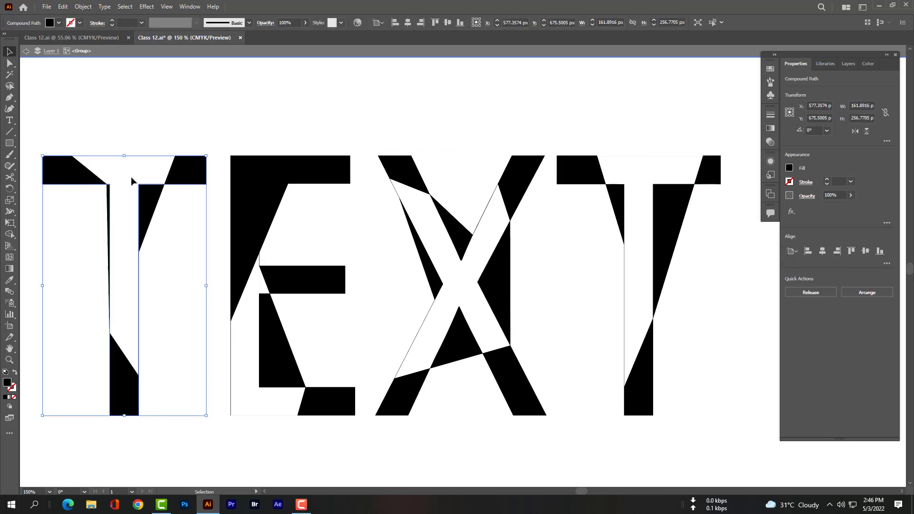
# Step: Nudge the E slightly right, then isolate all the lower letters as a group
pyautogui.click(271, 200)
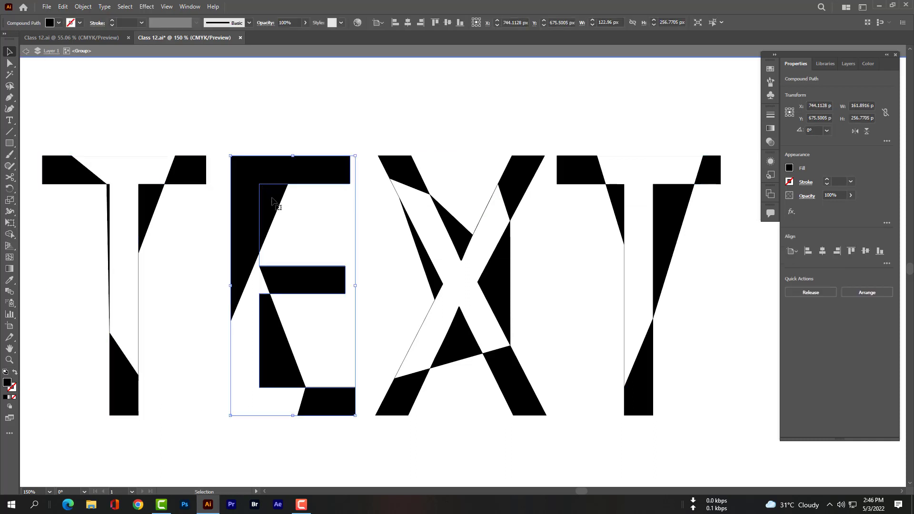
pyautogui.moveTo(274, 203); pyautogui.dragTo(271, 201)
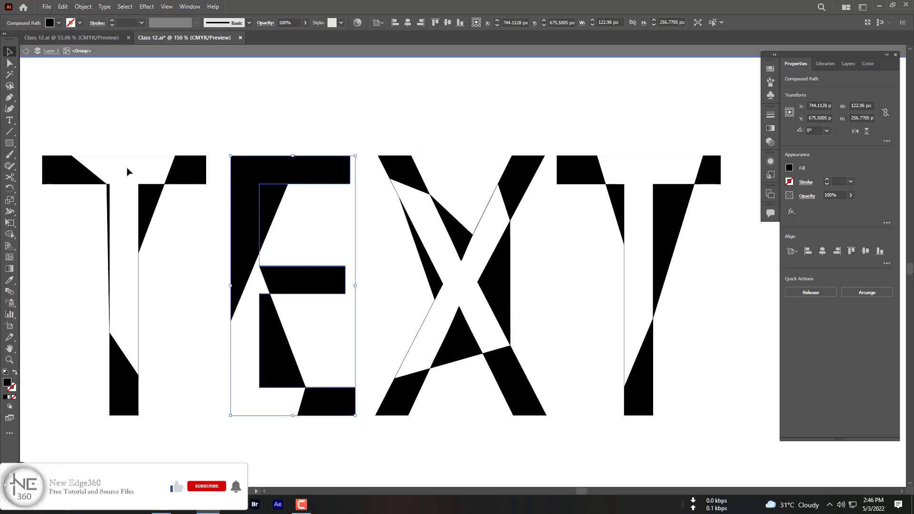
pyautogui.moveTo(43, 135); pyautogui.dragTo(693, 430)
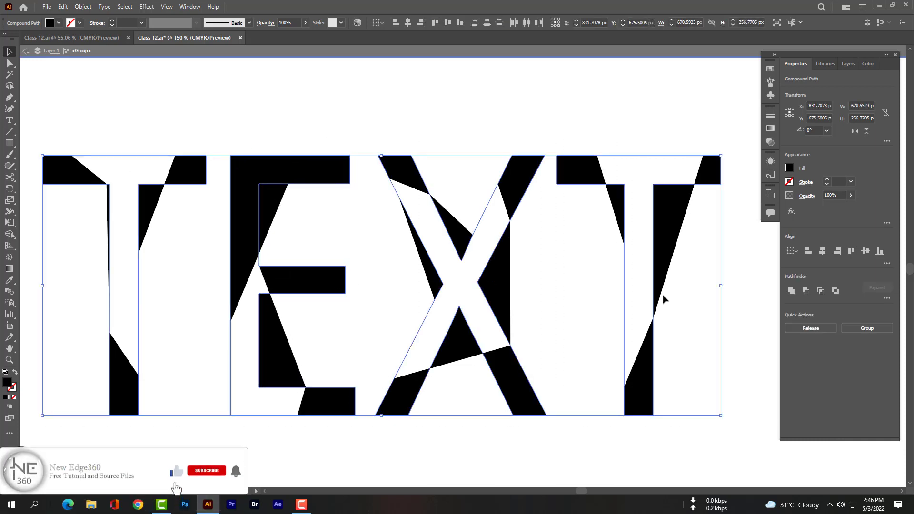
pyautogui.rightClick(665, 261)
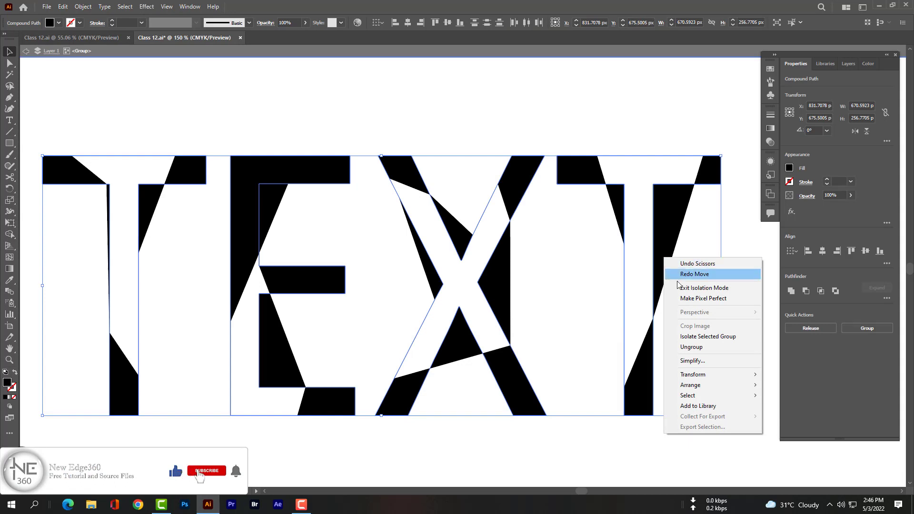
pyautogui.click(708, 337)
# Step: Release the last T's compound path into separate pieces
pyautogui.click(670, 246)
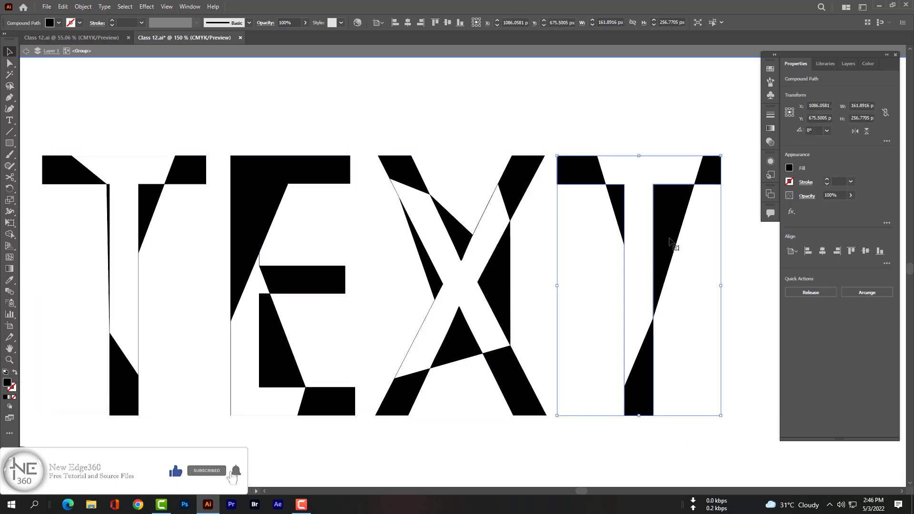
pyautogui.moveTo(670, 238)
pyautogui.mouseDown()
pyautogui.moveTo(686, 235)
pyautogui.moveTo(667, 238)
pyautogui.mouseUp()
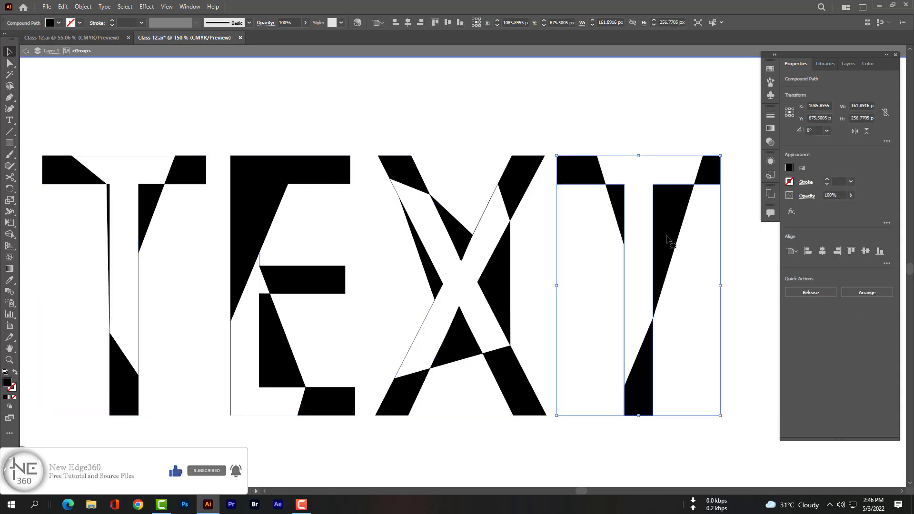
pyautogui.rightClick(664, 266)
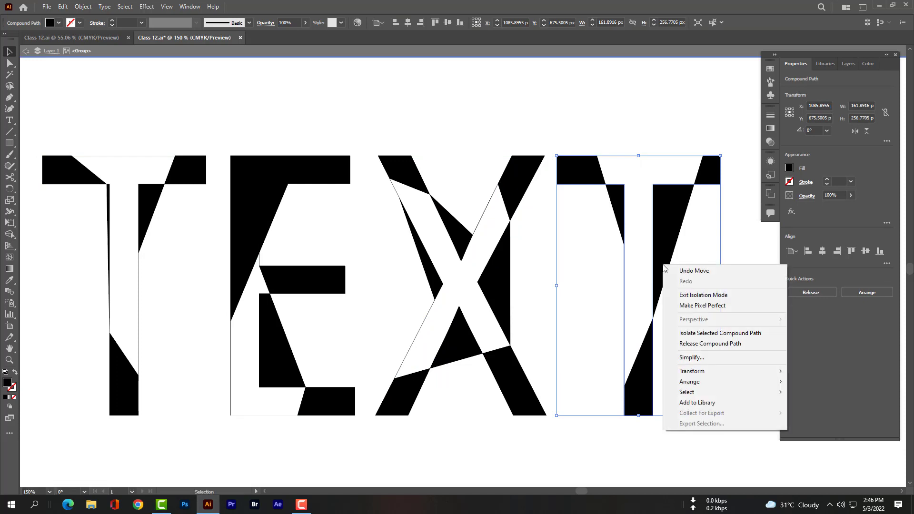
pyautogui.click(700, 343)
pyautogui.click(676, 247)
# Step: Offset the E and X and pull the T's right wedge slightly left, then deselect
pyautogui.moveTo(676, 248)
pyautogui.mouseDown()
pyautogui.moveTo(634, 241)
pyautogui.moveTo(678, 234)
pyautogui.moveTo(674, 225)
pyautogui.moveTo(683, 245)
pyautogui.moveTo(671, 254)
pyautogui.mouseUp()
pyautogui.moveTo(504, 262); pyautogui.dragTo(143, 373)
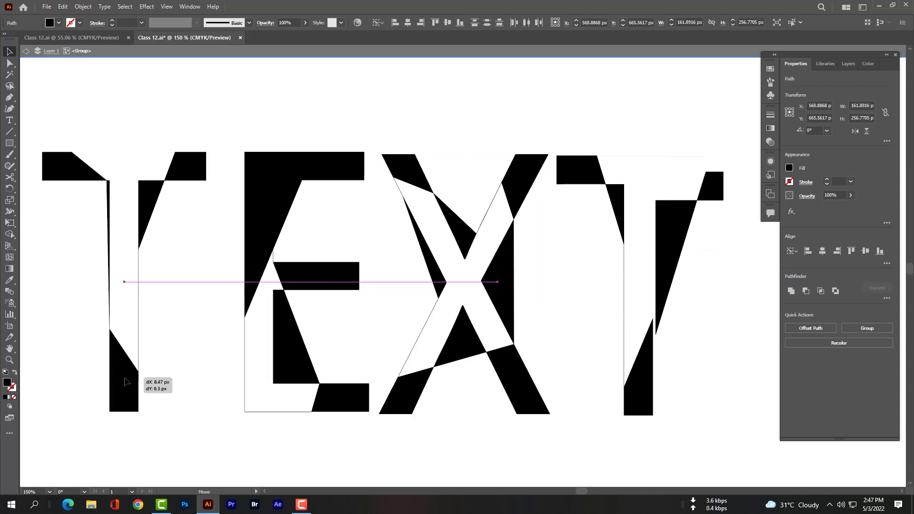
pyautogui.click(135, 378)
pyautogui.moveTo(676, 267)
pyautogui.mouseDown()
pyautogui.moveTo(681, 238)
pyautogui.moveTo(669, 252)
pyautogui.moveTo(666, 184)
pyautogui.moveTo(663, 270)
pyautogui.mouseUp()
pyautogui.click(729, 294)
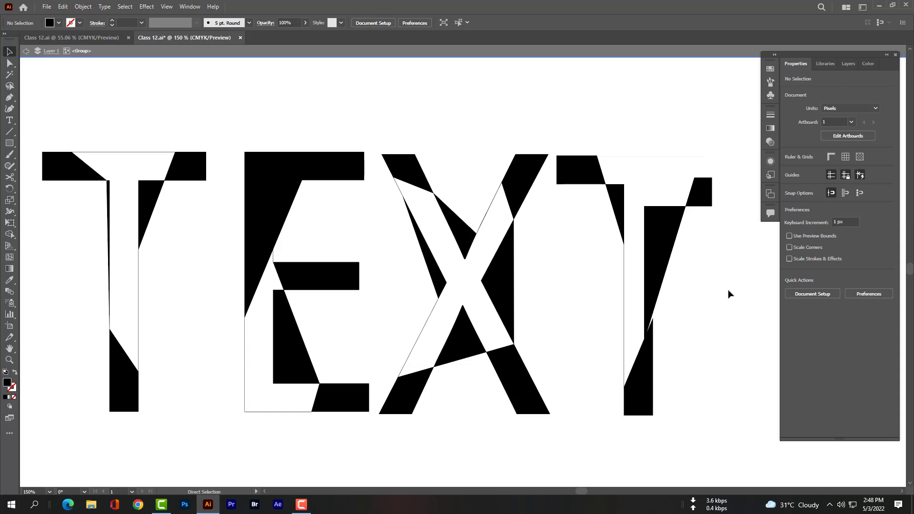
# Step: Fit the artboard with Ctrl+0, exit isolation mode, and scroll to the plain black TEXT copy
pyautogui.hotkey('ctrl', '0')
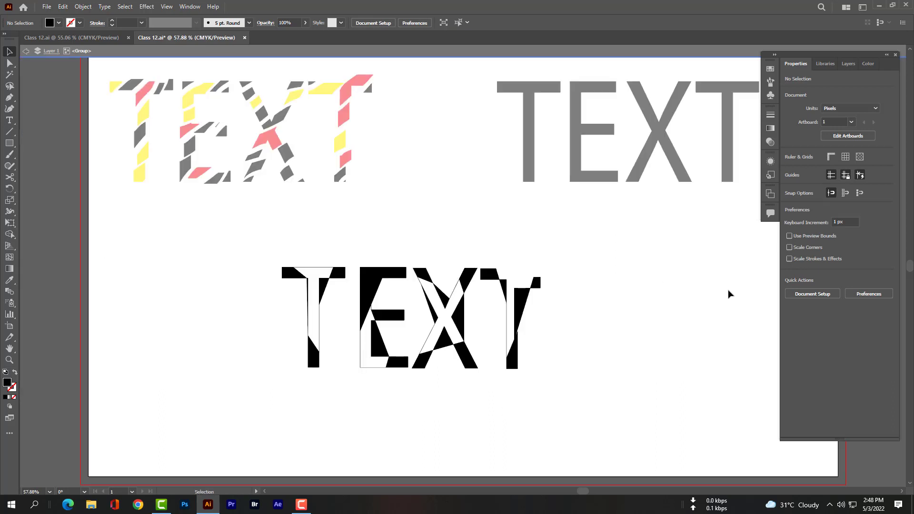
pyautogui.click(26, 52)
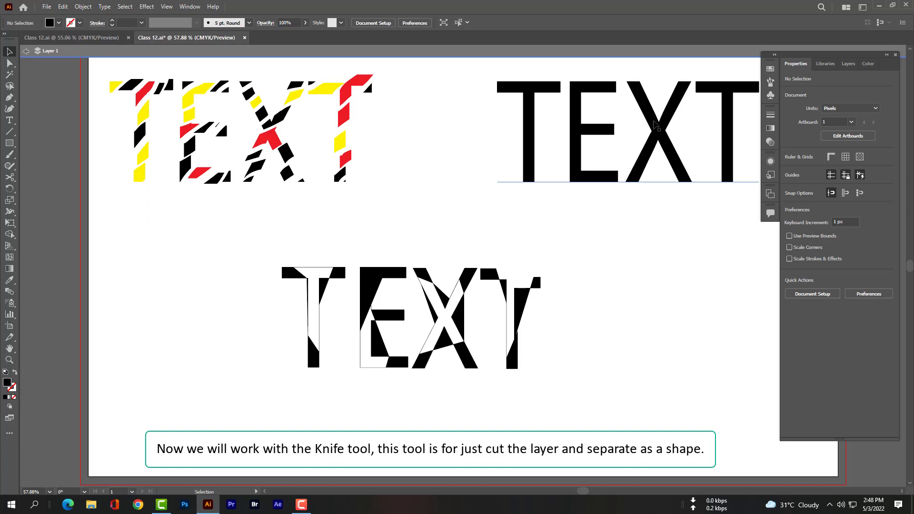
pyautogui.scroll(5, 660, 127)
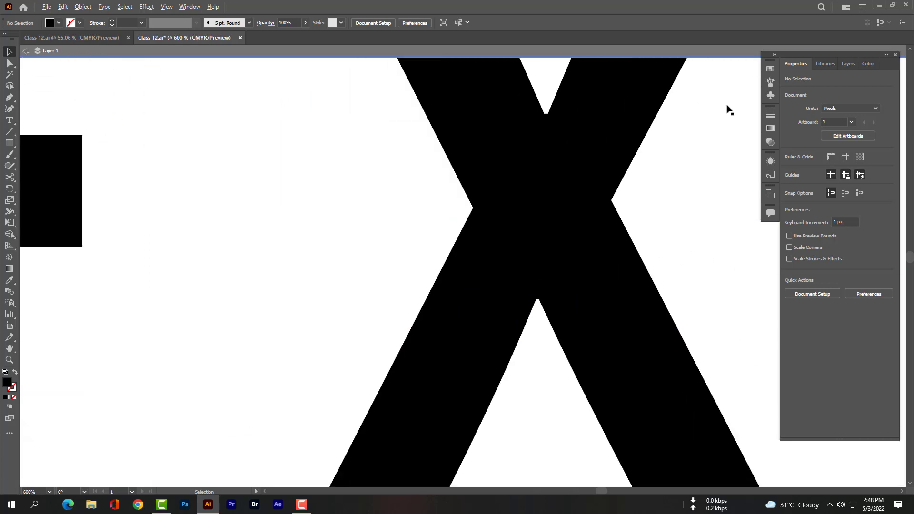
pyautogui.scroll(-2, 728, 108)
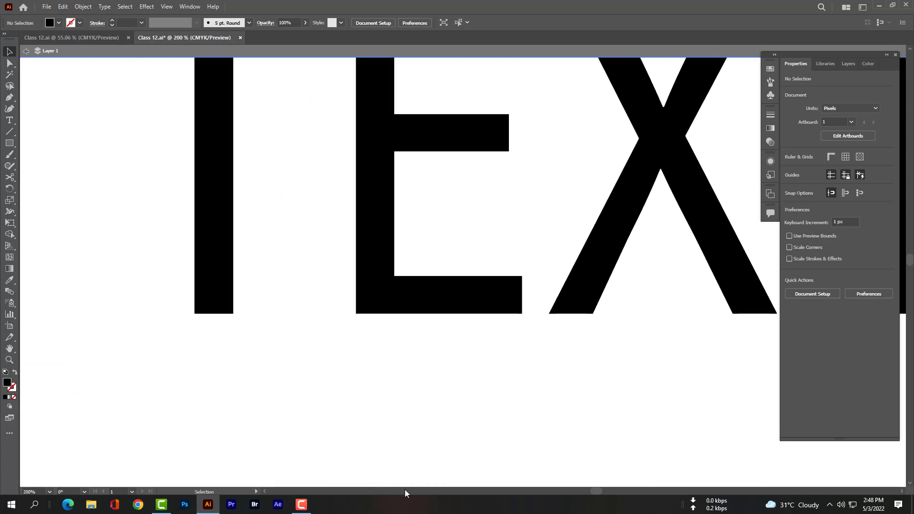
pyautogui.click(903, 492)
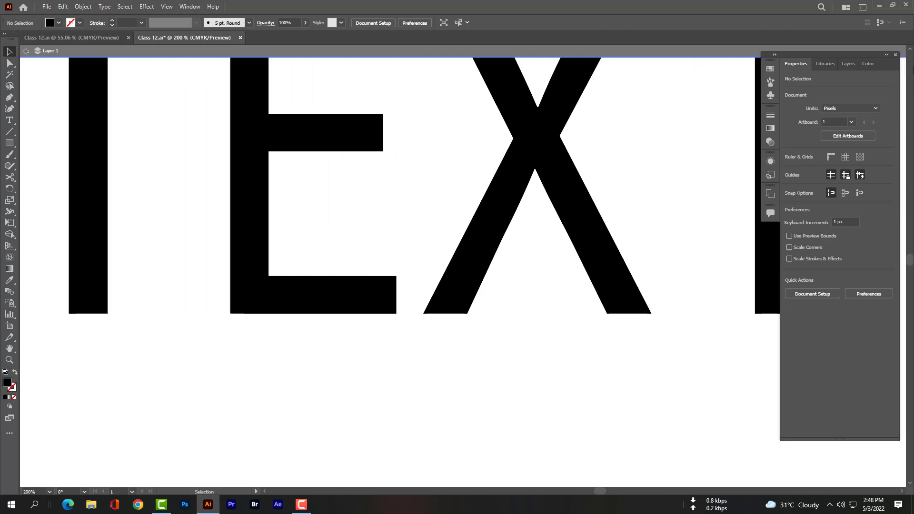
pyautogui.click(910, 50)
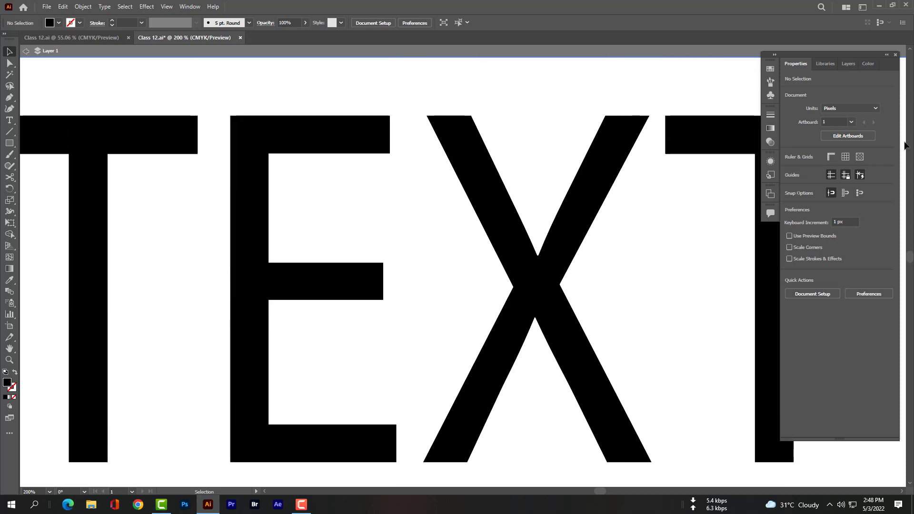
pyautogui.hscroll(1, 608, 301)
pyautogui.scroll(-1, 608, 302)
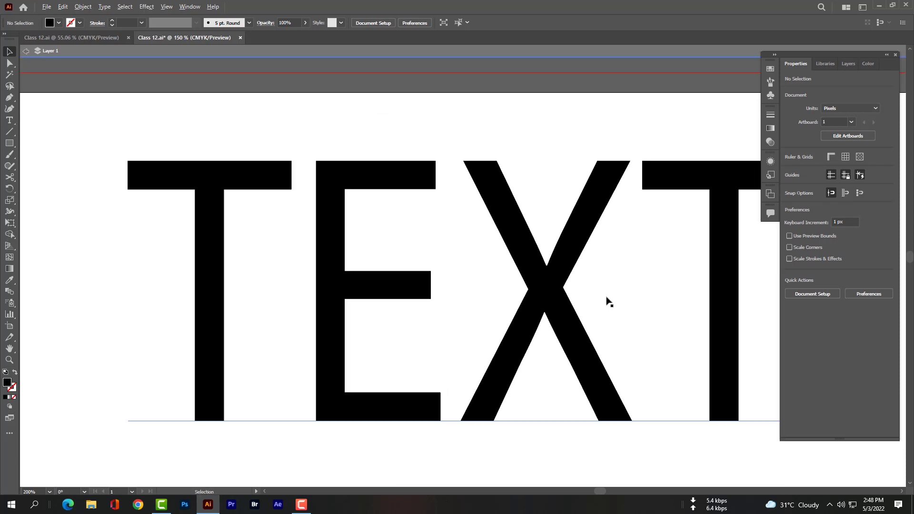
pyautogui.click(901, 493)
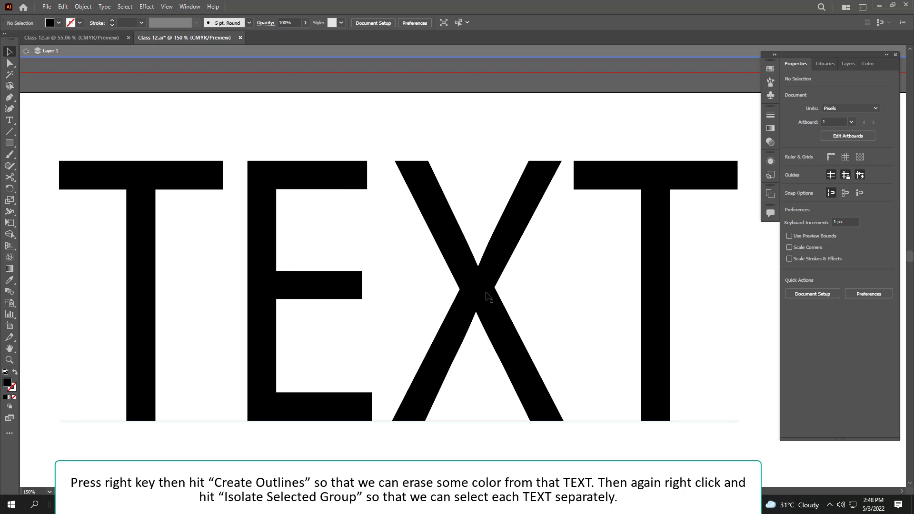
# Step: Convert the plain TEXT copy to outlines and isolate its group
pyautogui.click(488, 296)
pyautogui.rightClick(489, 296)
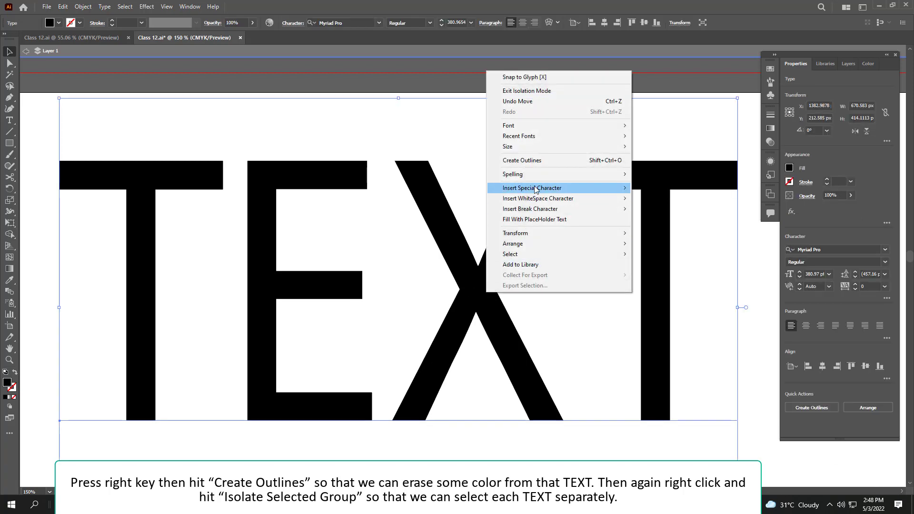
pyautogui.click(533, 161)
pyautogui.rightClick(505, 260)
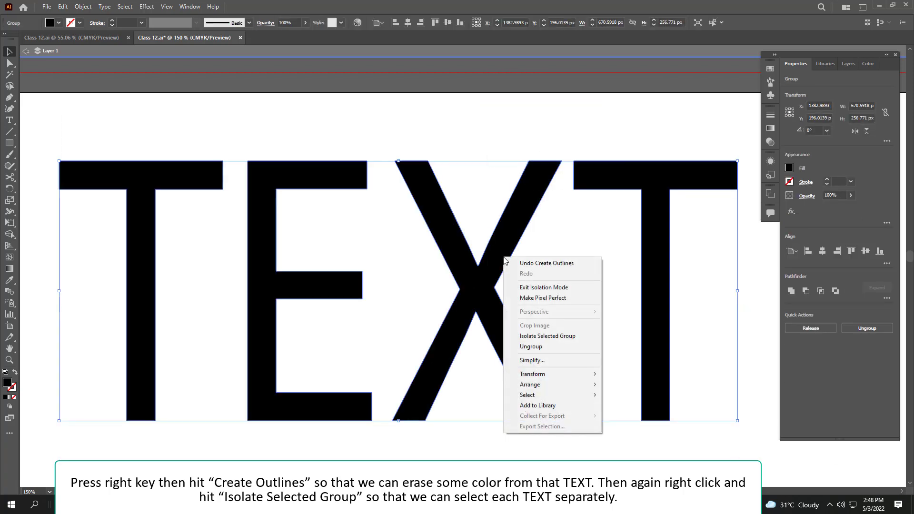
pyautogui.click(539, 336)
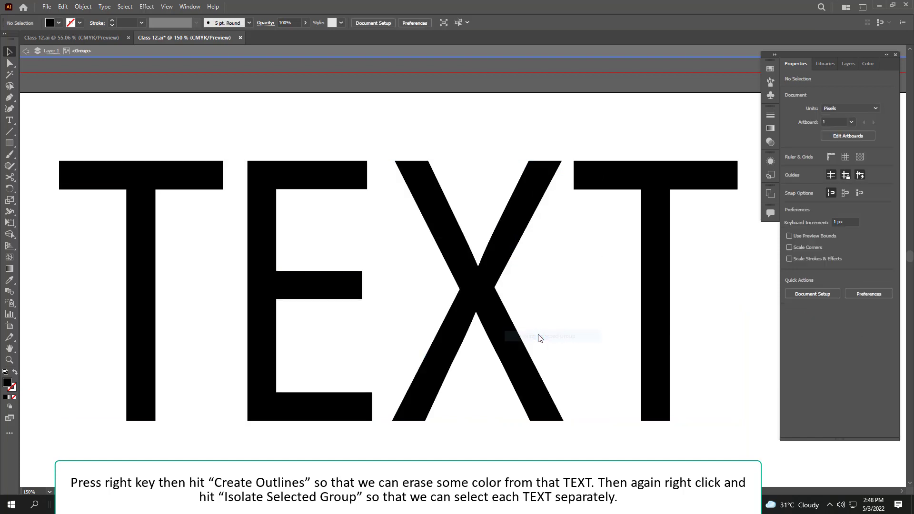
# Step: Select each letter in turn, T, E, X and T, ending on the first T
pyautogui.click(140, 184)
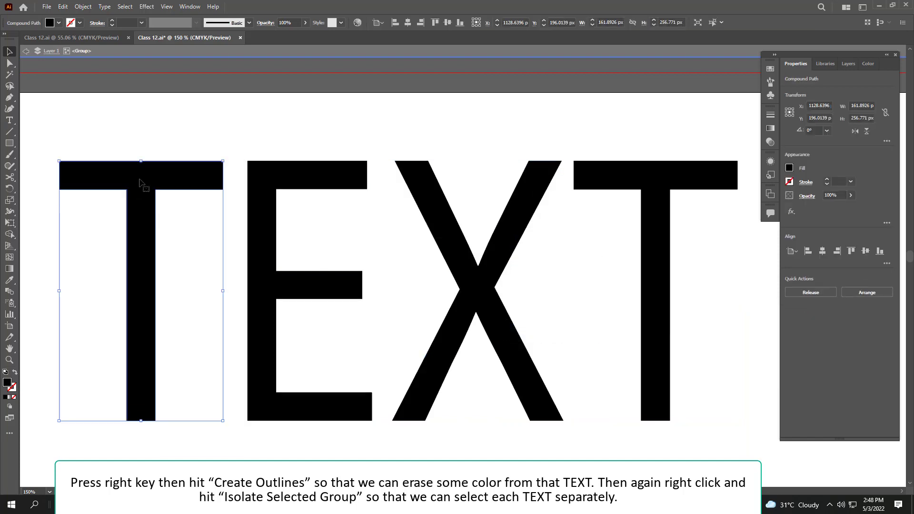
pyautogui.click(266, 188)
pyautogui.click(421, 188)
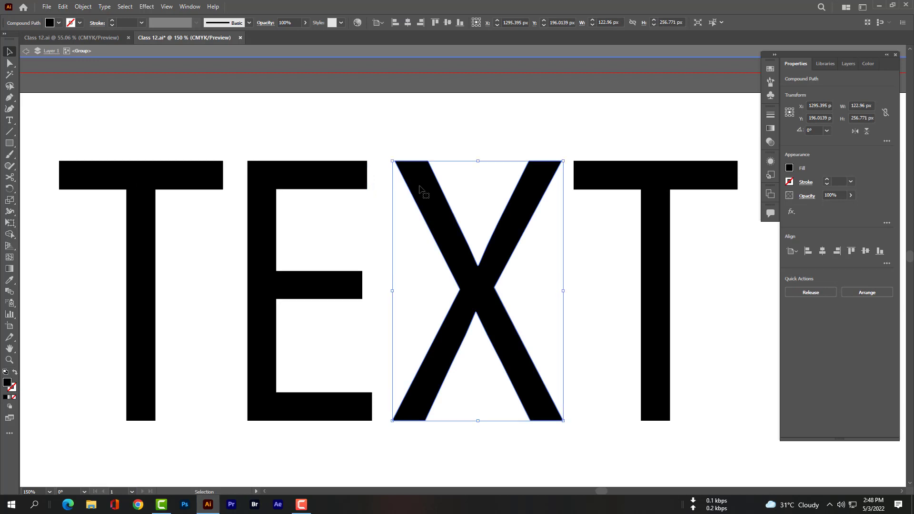
pyautogui.click(601, 190)
pyautogui.click(136, 178)
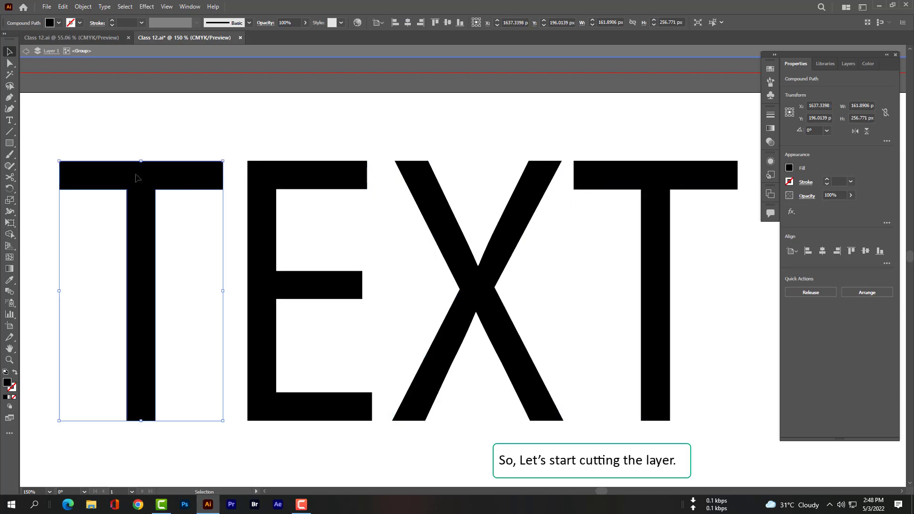
pyautogui.click(11, 177)
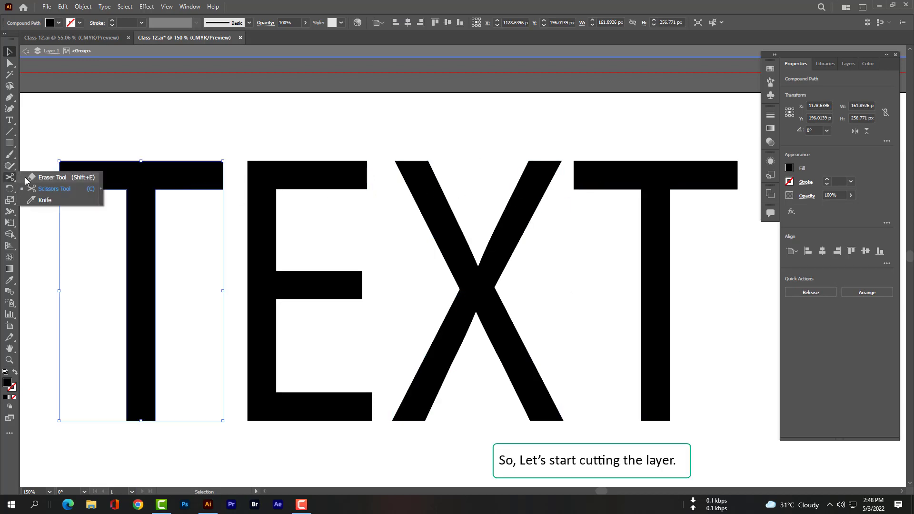
# Step: Knife a curved cut through the first T's crossbar and stem, plus a small crossbar cut
pyautogui.click(63, 198)
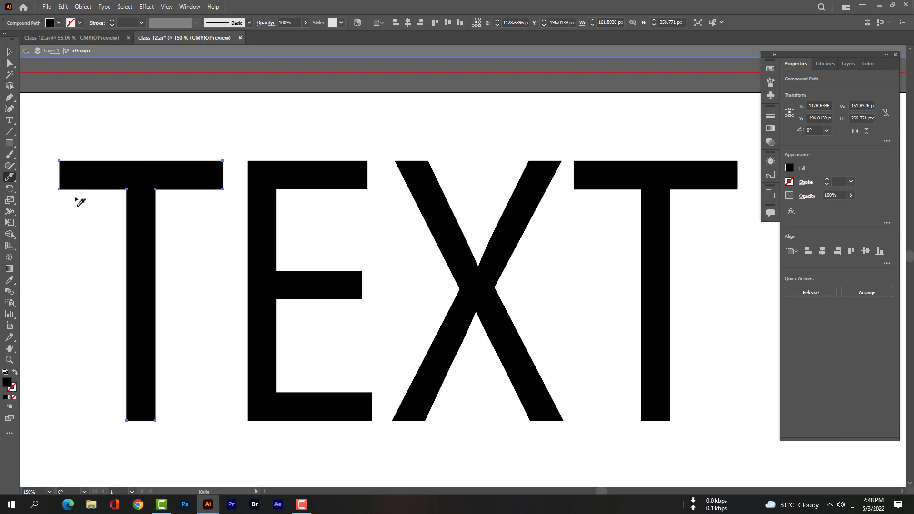
pyautogui.moveTo(71, 197); pyautogui.dragTo(83, 187)
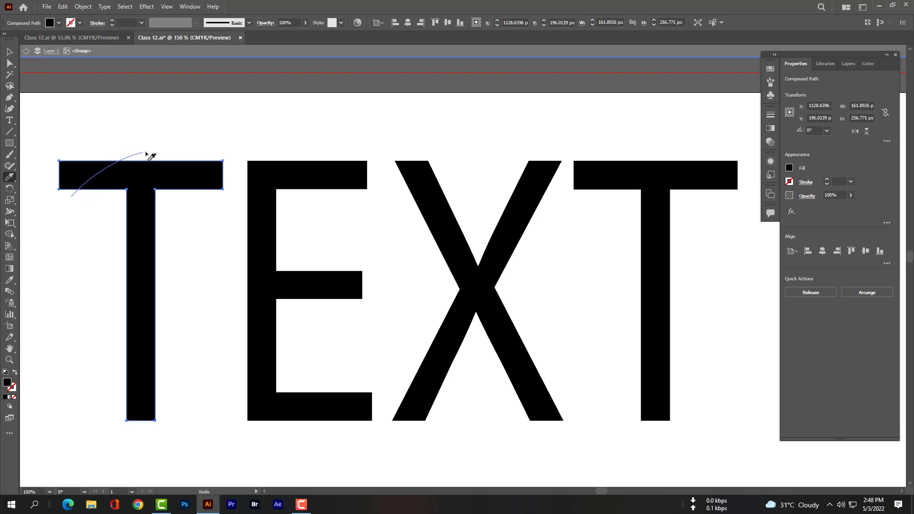
pyautogui.moveTo(147, 153)
pyautogui.mouseDown()
pyautogui.moveTo(185, 178)
pyautogui.moveTo(164, 224)
pyautogui.moveTo(98, 226)
pyautogui.moveTo(74, 197)
pyautogui.mouseUp()
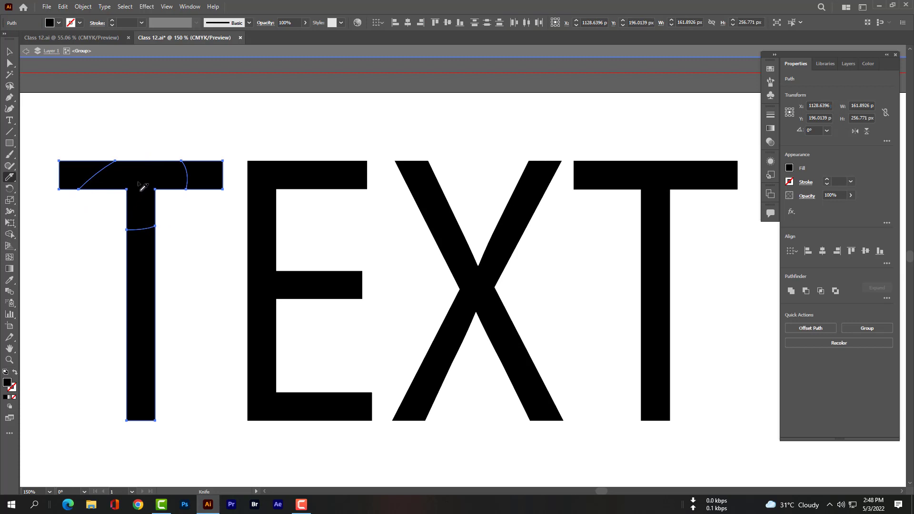
pyautogui.moveTo(147, 183); pyautogui.dragTo(158, 181)
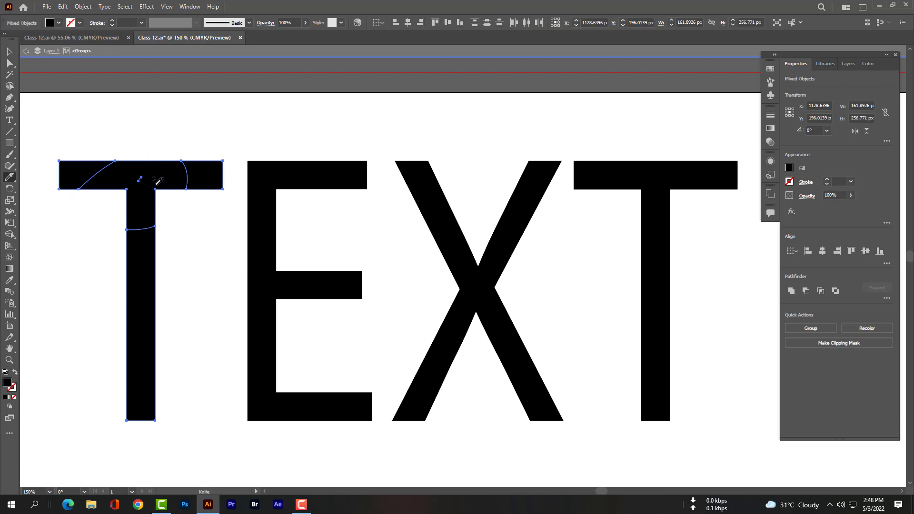
# Step: Select one cut piece of the T and try moving it
pyautogui.press('ctrl')
pyautogui.keyDown('ctrl'); pyautogui.click(154, 180); pyautogui.keyUp('ctrl')
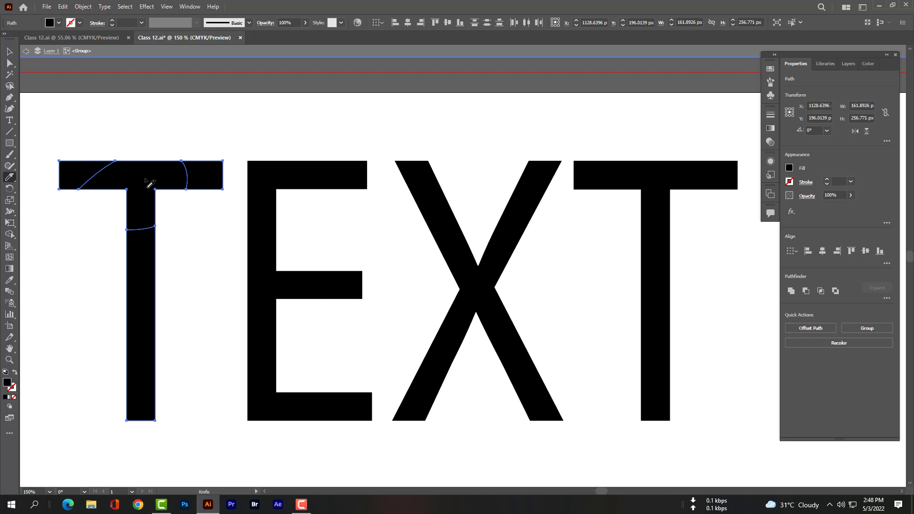
pyautogui.press('v')
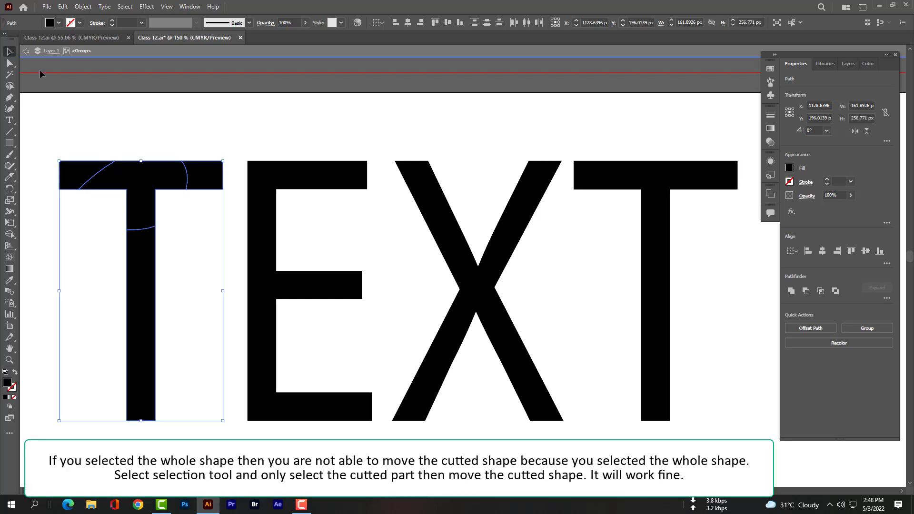
pyautogui.moveTo(148, 187)
pyautogui.mouseDown()
pyautogui.moveTo(148, 178)
pyautogui.moveTo(146, 191)
pyautogui.mouseUp()
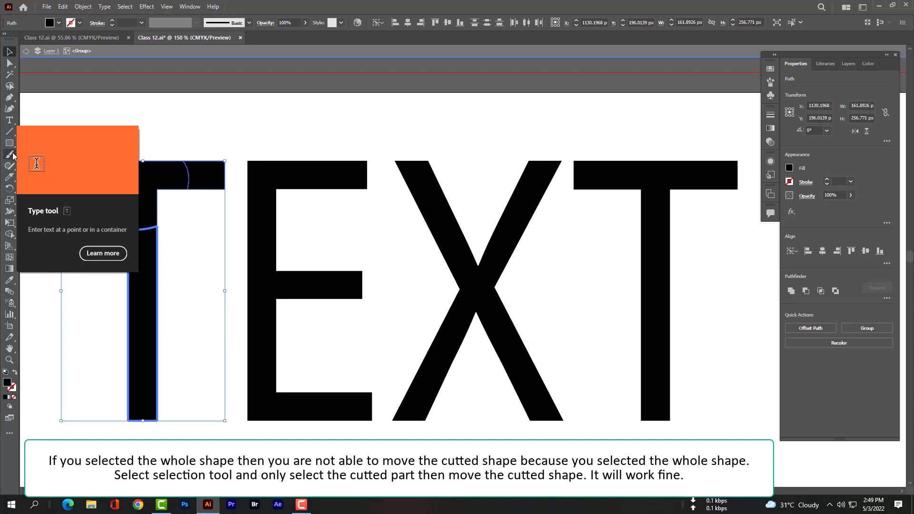
# Step: Slice across the T's stem with a slanted knife cut
pyautogui.click(10, 179)
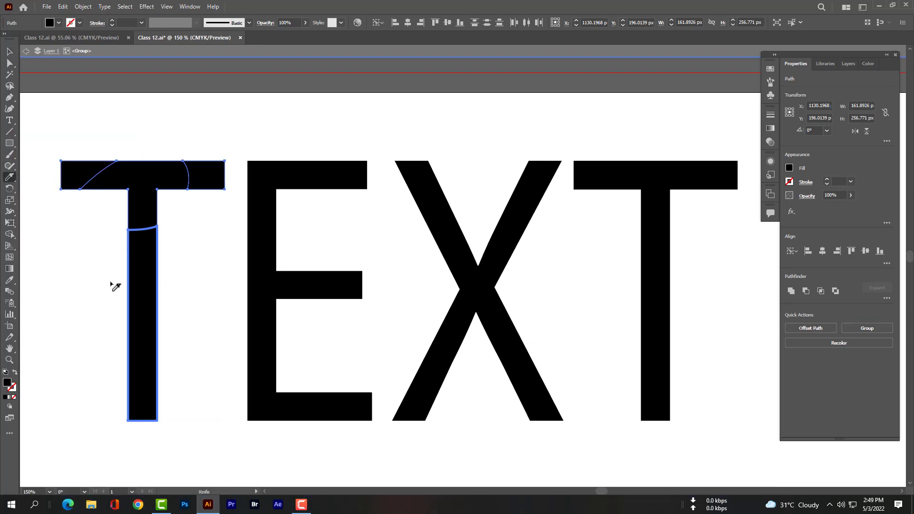
pyautogui.moveTo(118, 290); pyautogui.dragTo(170, 283)
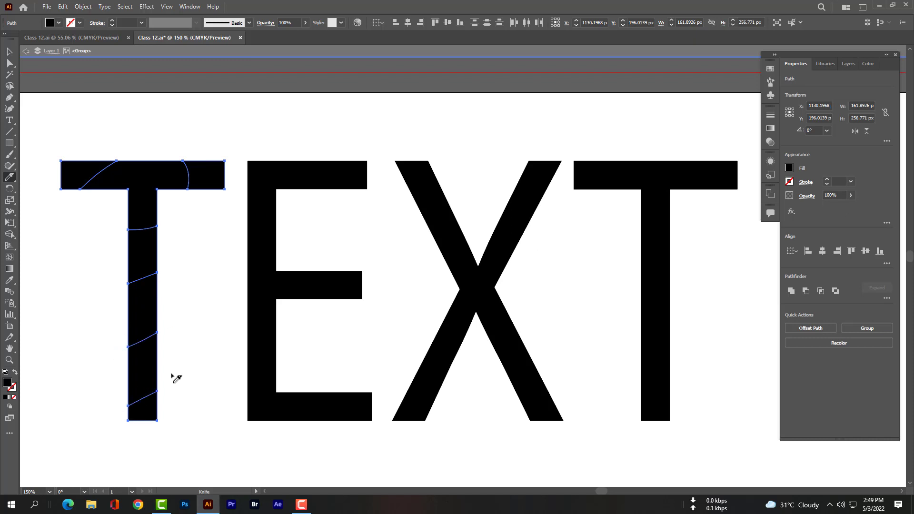
pyautogui.click(9, 51)
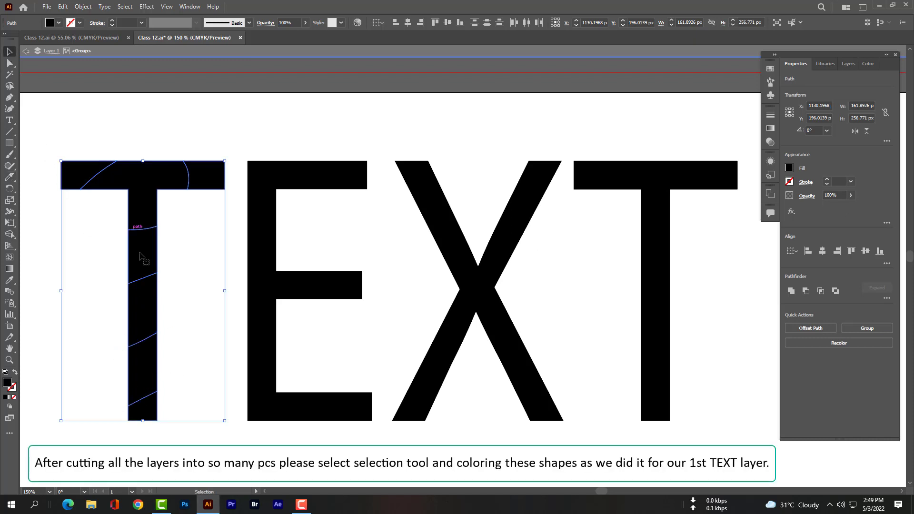
# Step: Fine-tune the height of the T's top piece with up and down arrow nudges
pyautogui.moveTo(148, 370)
pyautogui.mouseDown()
pyautogui.moveTo(157, 366)
pyautogui.moveTo(148, 370)
pyautogui.mouseUp()
pyautogui.click(171, 138)
pyautogui.rightClick(139, 177)
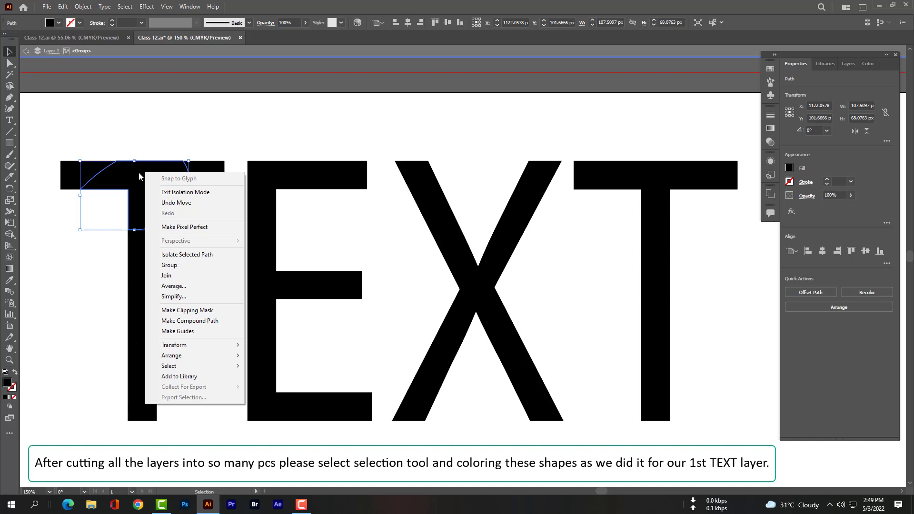
pyautogui.click(130, 173)
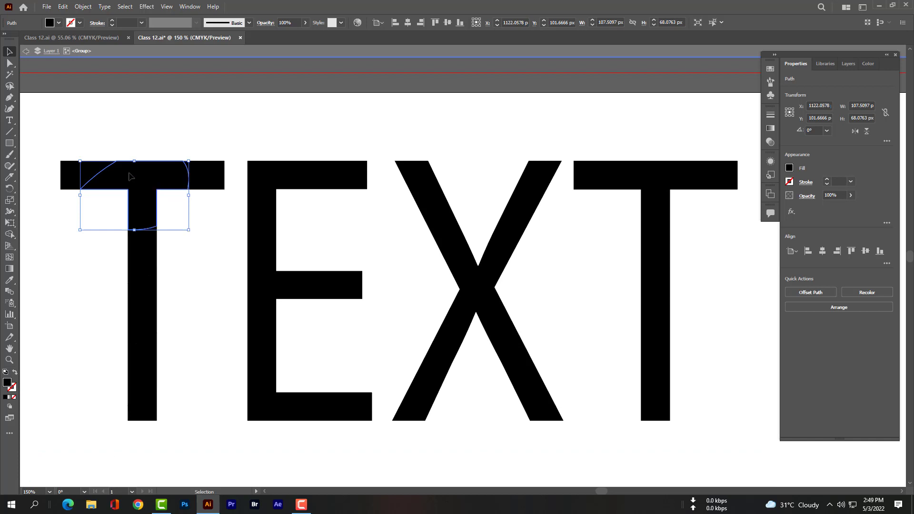
pyautogui.press('Up')
pyautogui.press('Up')
pyautogui.press('Up')
pyautogui.press('Up')
pyautogui.press('Up')
pyautogui.press('Up')
pyautogui.press('Up')
pyautogui.press('Up')
pyautogui.press('Up')
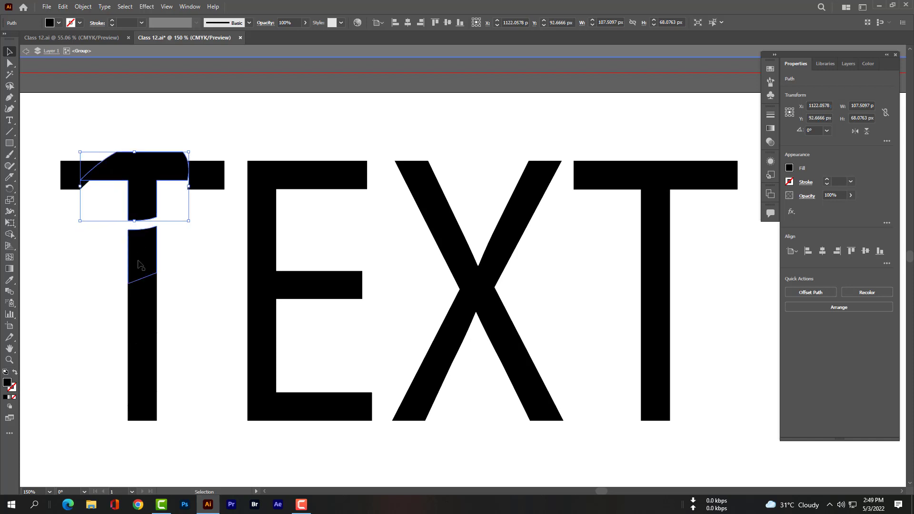
pyautogui.press('Down')
pyautogui.press('Down')
pyautogui.press('Down')
pyautogui.press('Down')
pyautogui.press('Up')
pyautogui.press('Up')
pyautogui.press('Up')
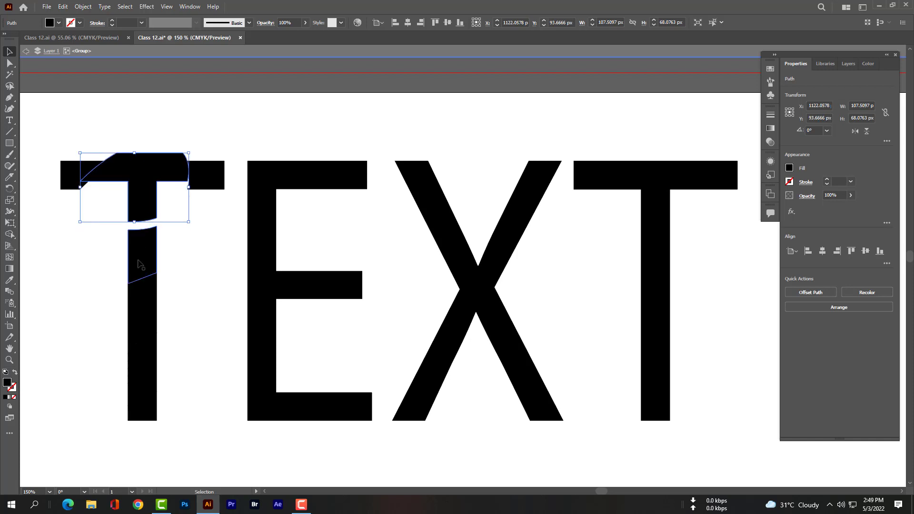
pyautogui.press('Down')
pyautogui.press('Down')
# Step: Stagger the T's stem pieces, shifting one up-right and the lower ones down and left
pyautogui.click(147, 255)
pyautogui.moveTo(151, 258); pyautogui.dragTo(159, 253)
pyautogui.click(147, 313)
pyautogui.moveTo(148, 313); pyautogui.dragTo(156, 376)
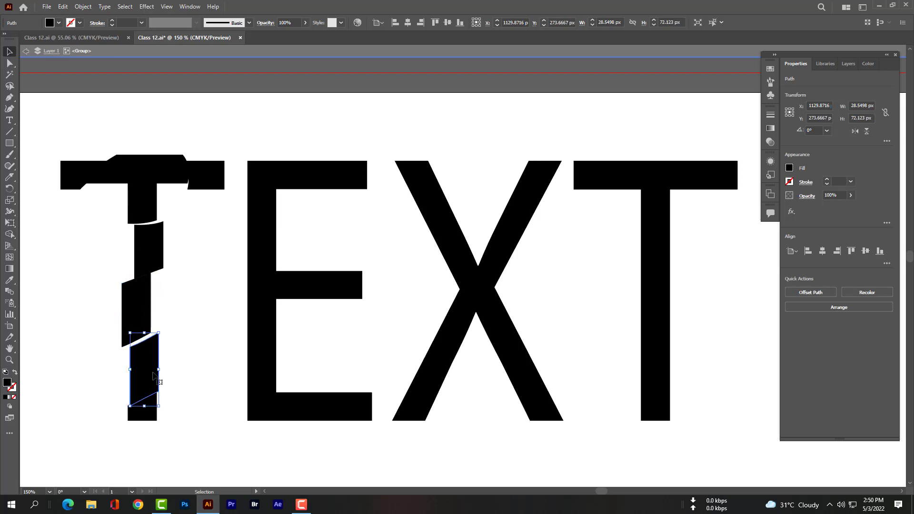
pyautogui.click(146, 416)
pyautogui.moveTo(145, 416); pyautogui.dragTo(143, 416)
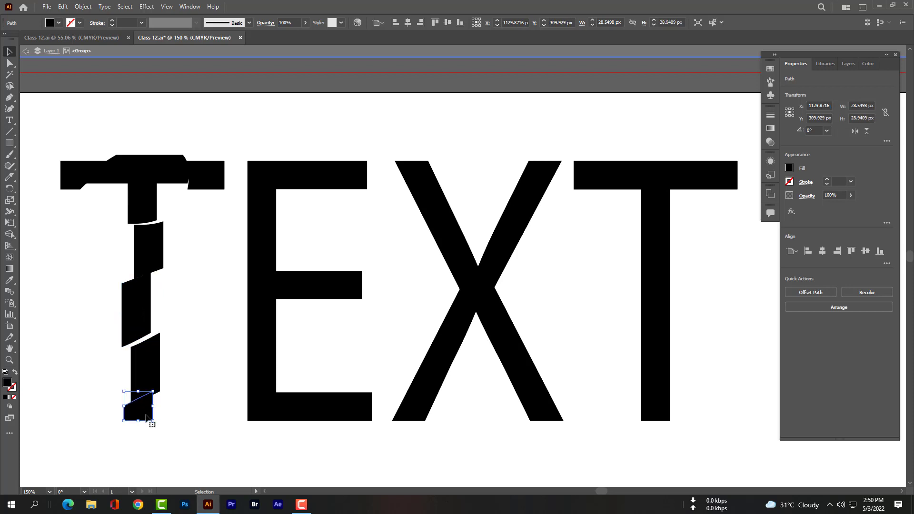
# Step: Move the T's left arm piece over to the right end of the top bar
pyautogui.click(82, 177)
pyautogui.moveTo(81, 177); pyautogui.dragTo(217, 174)
pyautogui.click(267, 181)
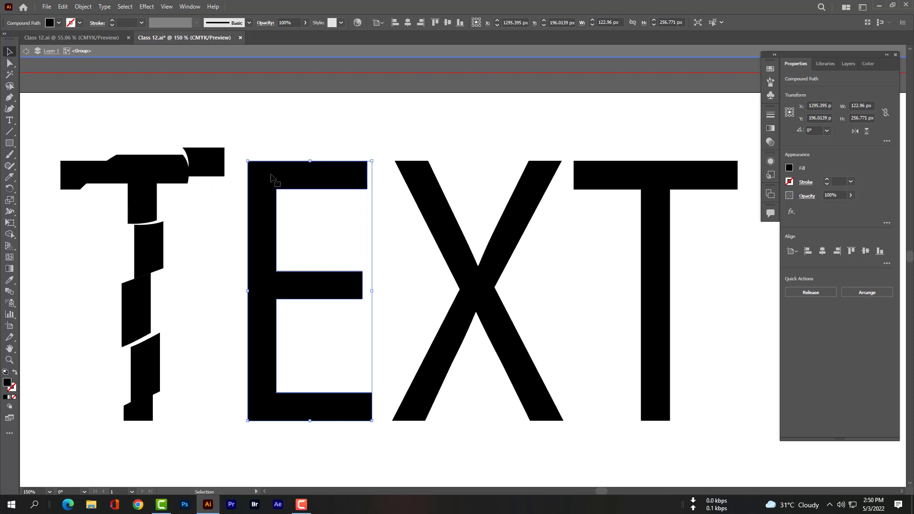
# Step: Nudge the arm piece at the T's top right slightly down and left
pyautogui.moveTo(215, 163); pyautogui.dragTo(212, 167)
pyautogui.click(289, 175)
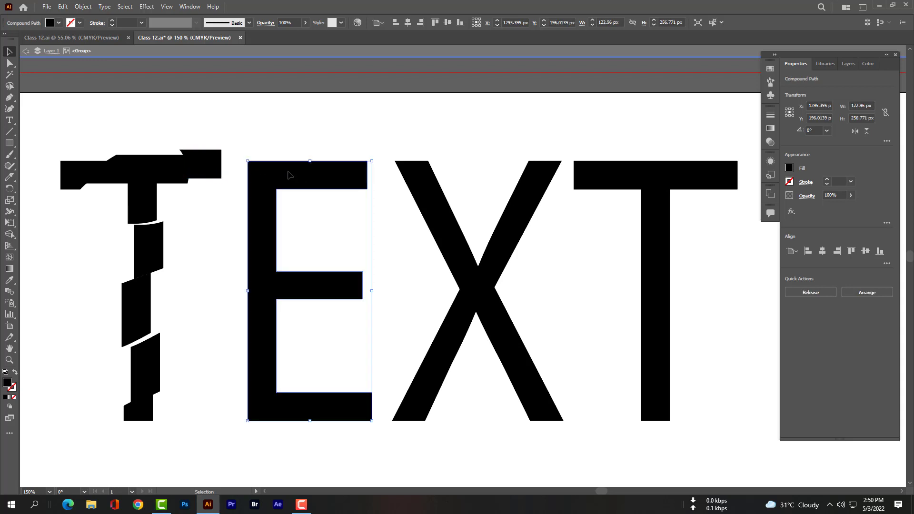
pyautogui.click(10, 179)
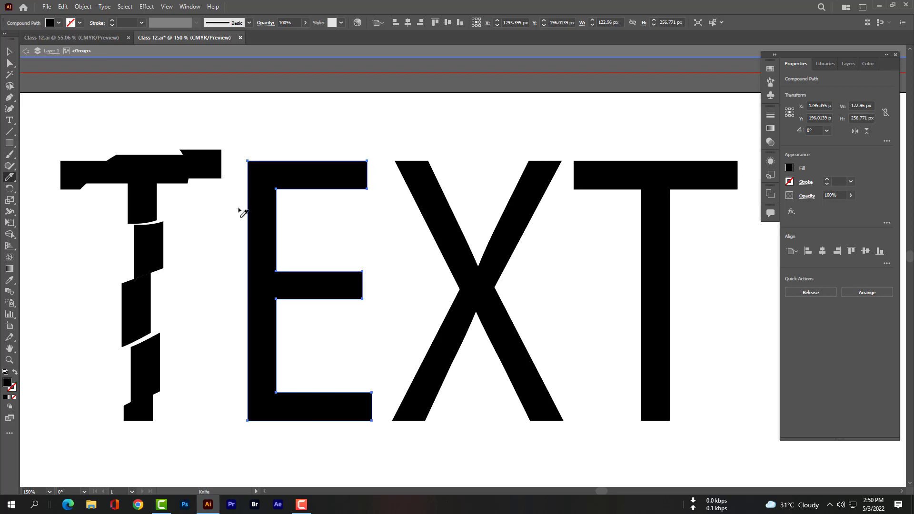
# Step: Knife the E across its top-left corner, left stem, middle arm and bottom arm
pyautogui.moveTo(241, 210); pyautogui.dragTo(358, 150)
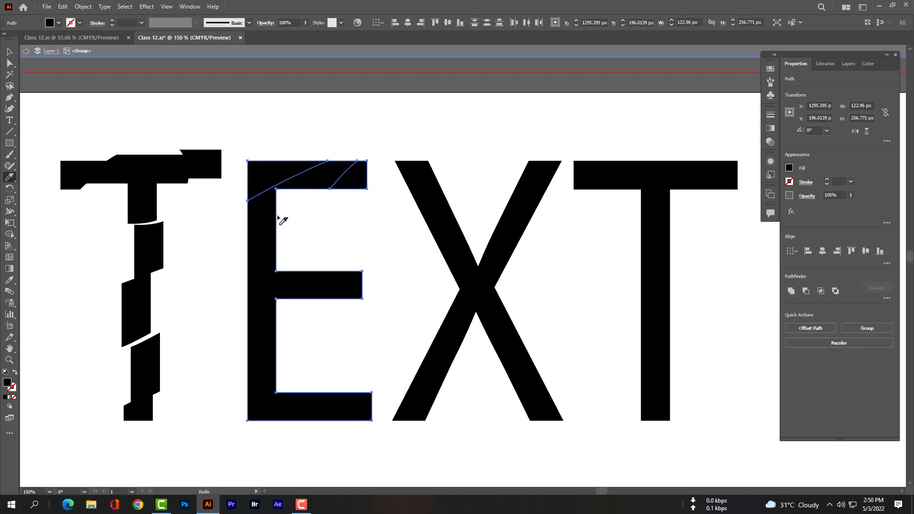
pyautogui.moveTo(285, 217)
pyautogui.mouseDown()
pyautogui.moveTo(245, 270)
pyautogui.moveTo(241, 330)
pyautogui.mouseUp()
pyautogui.moveTo(345, 265)
pyautogui.mouseDown()
pyautogui.moveTo(314, 355)
pyautogui.moveTo(237, 382)
pyautogui.mouseUp()
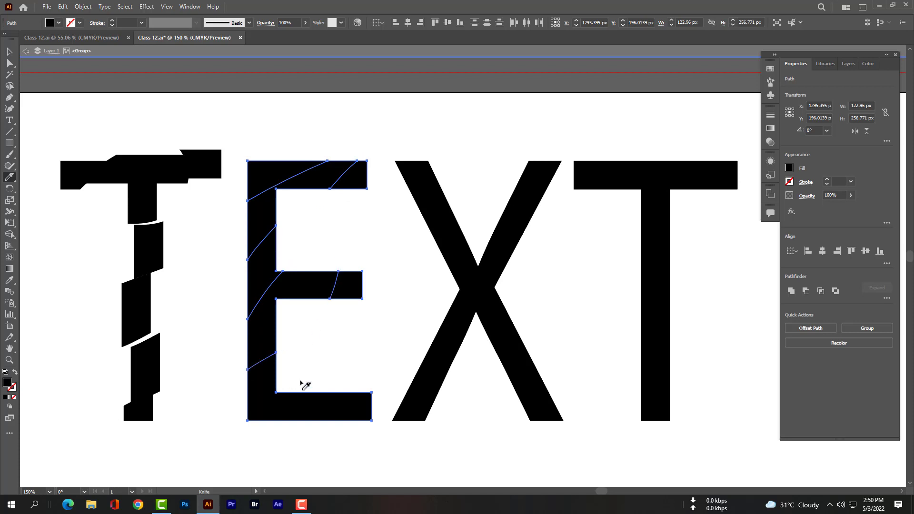
pyautogui.moveTo(305, 382); pyautogui.dragTo(269, 427)
pyautogui.moveTo(359, 388); pyautogui.dragTo(325, 422)
pyautogui.moveTo(325, 384); pyautogui.dragTo(303, 449)
pyautogui.click(10, 51)
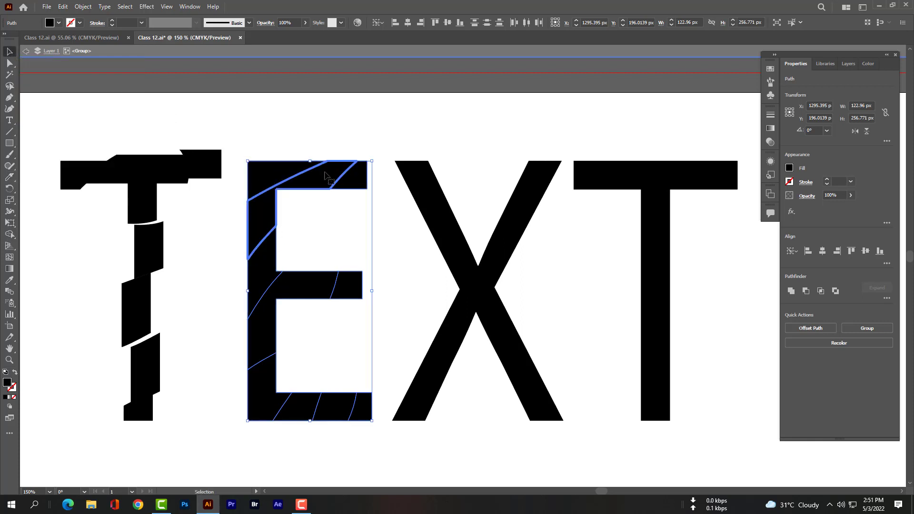
# Step: Try shifting the whole E, undo each move, and deselect it
pyautogui.press('Up')
pyautogui.moveTo(324, 176); pyautogui.dragTo(320, 188)
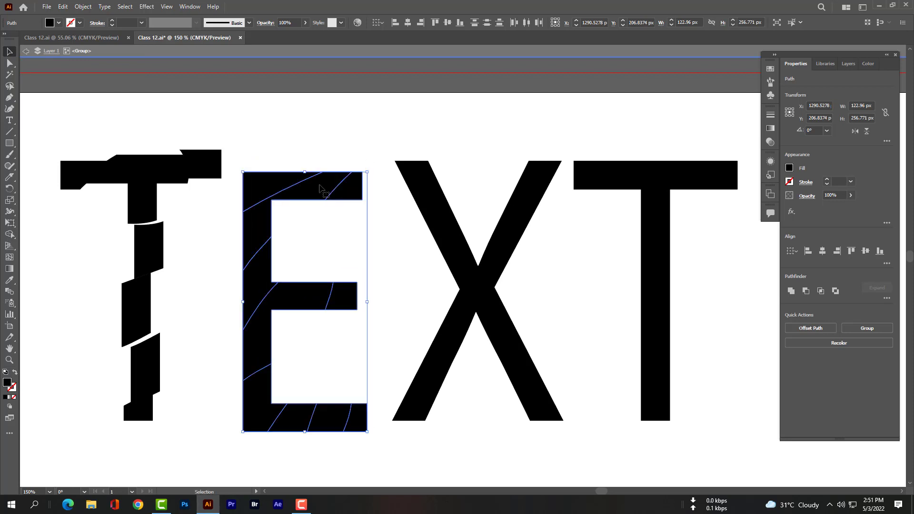
pyautogui.hotkey('ctrl', 'z')
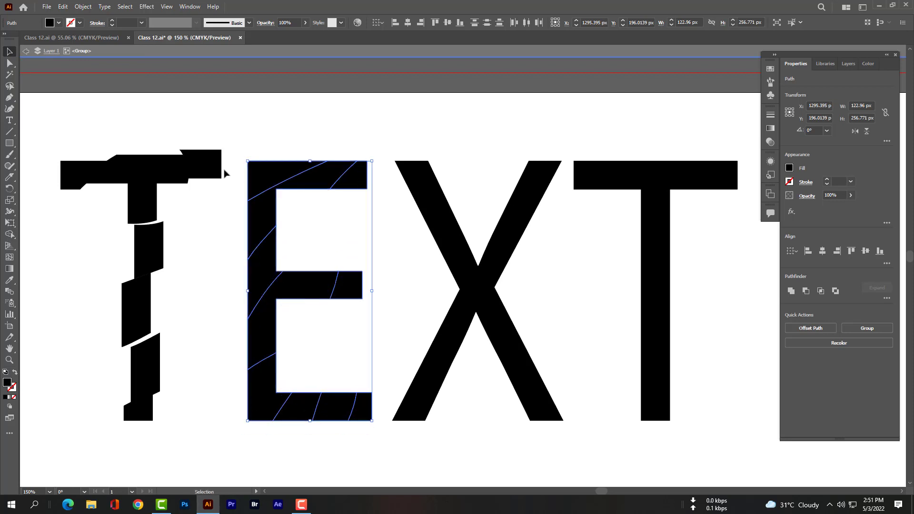
pyautogui.click(7, 65)
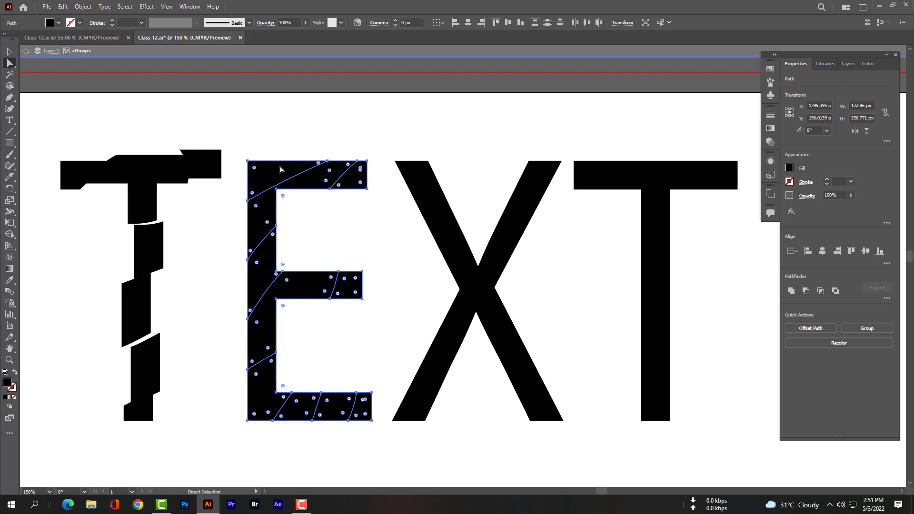
pyautogui.moveTo(281, 166); pyautogui.dragTo(307, 187)
pyautogui.hotkey('ctrl', 'z')
pyautogui.moveTo(44, 137); pyautogui.dragTo(222, 440)
# Step: Nudge the E's triangular top-left piece up and then back down
pyautogui.click(317, 179)
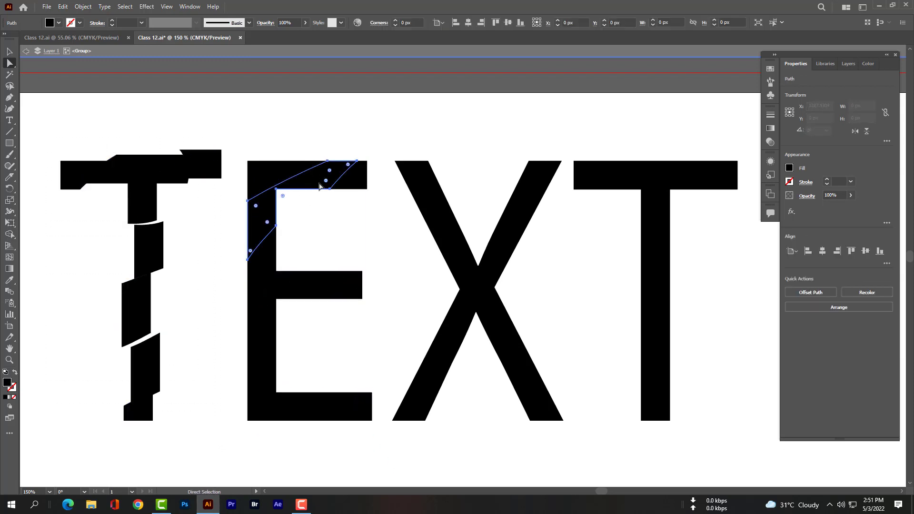
pyautogui.press('v')
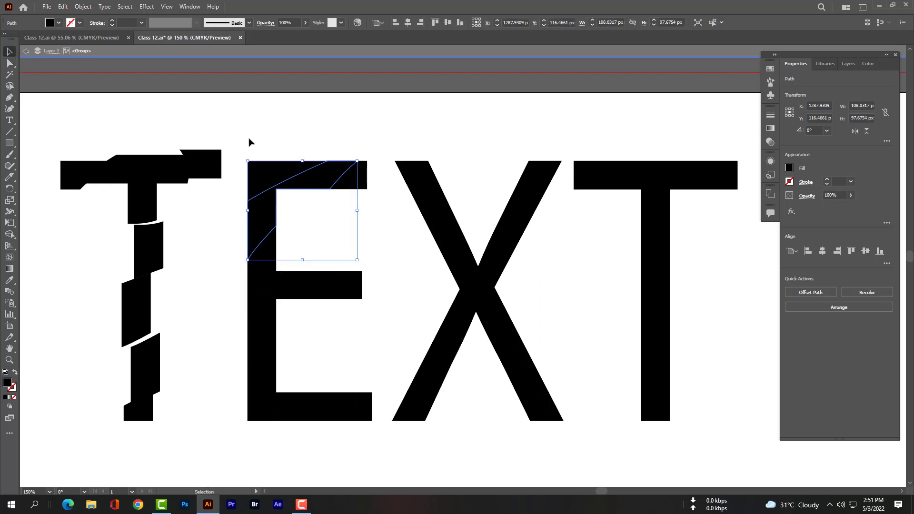
pyautogui.click(327, 320)
pyautogui.click(265, 178)
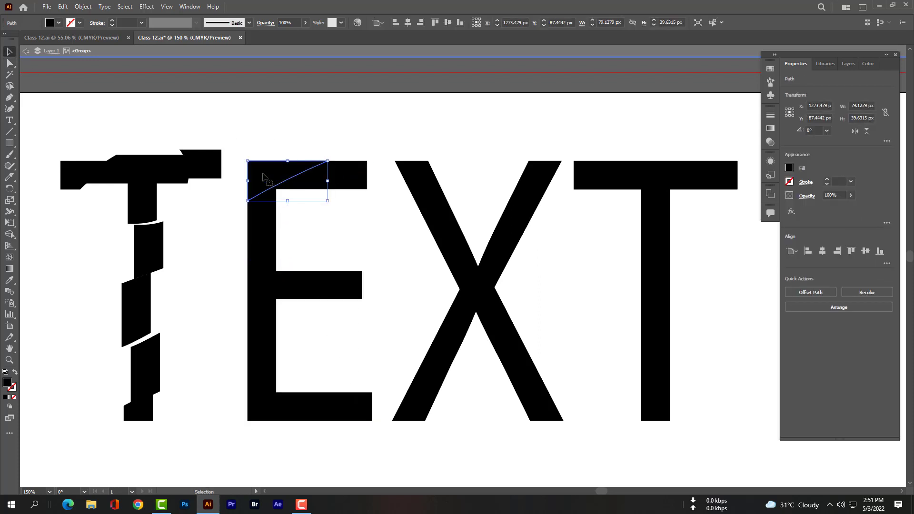
pyautogui.press('Up')
pyautogui.press('Up')
pyautogui.press('Up')
pyautogui.press('Up')
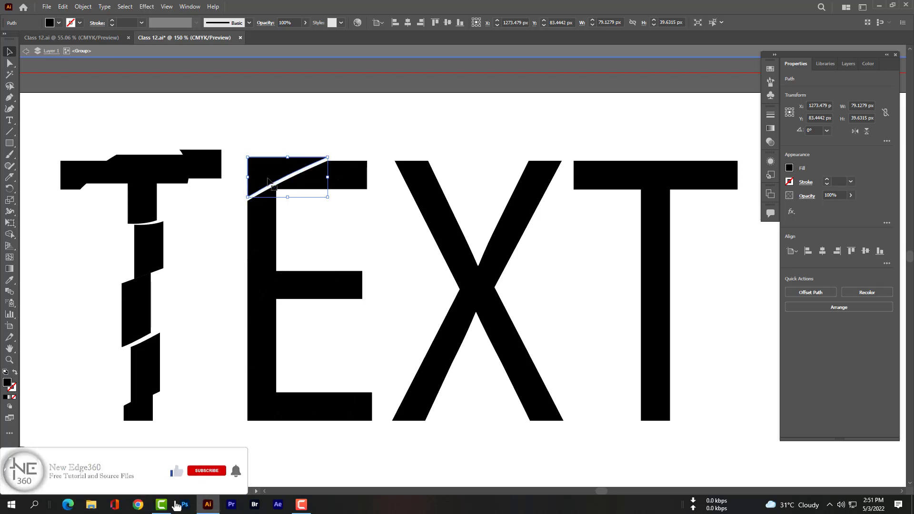
pyautogui.press('Up')
pyautogui.press('Down')
pyautogui.press('Down')
pyautogui.press('Down')
pyautogui.press('Down')
pyautogui.press('Down')
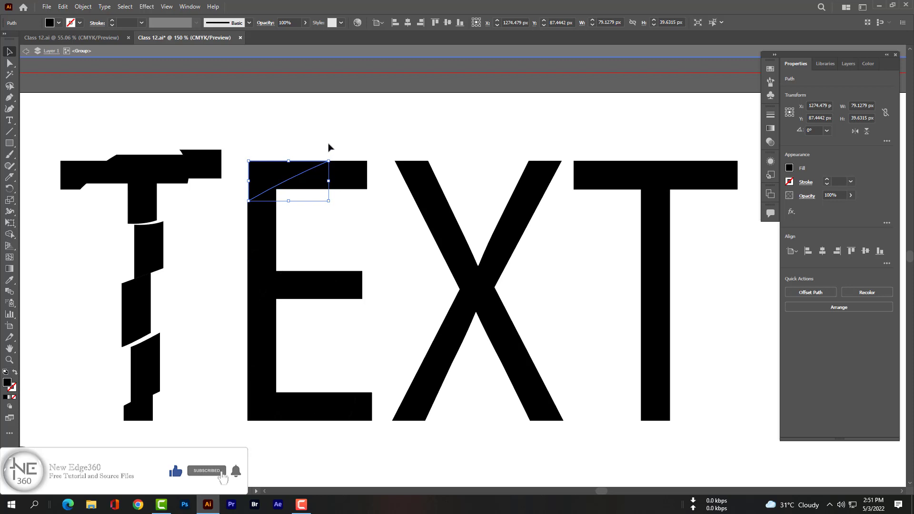
pyautogui.click(307, 148)
# Step: Select all of the E's pieces, try a slight shift, and undo it
pyautogui.moveTo(240, 144); pyautogui.dragTo(376, 436)
pyautogui.moveTo(325, 189)
pyautogui.mouseDown()
pyautogui.moveTo(344, 184)
pyautogui.moveTo(329, 190)
pyautogui.mouseUp()
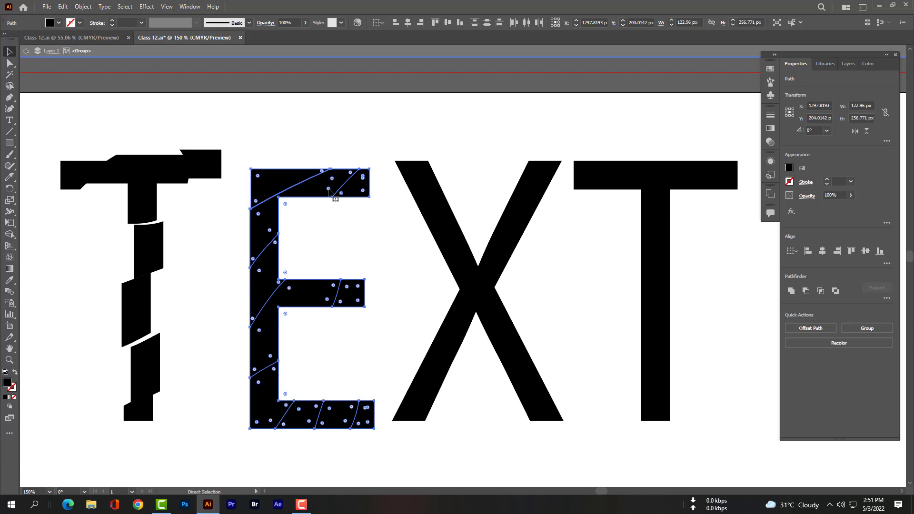
pyautogui.hotkey('ctrl', 'z')
pyautogui.click(295, 143)
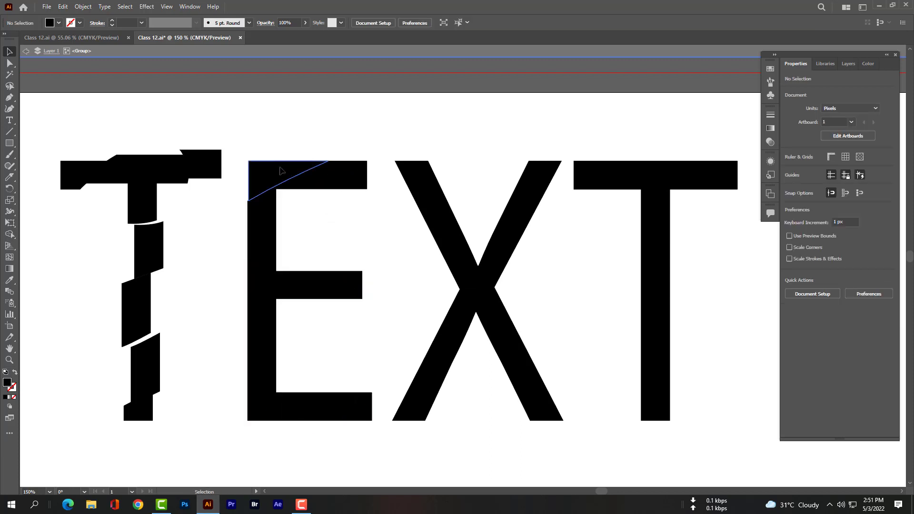
# Step: Offset the E's triangular and L-shaped top-left pieces to open thin gaps
pyautogui.click(281, 170)
pyautogui.press('Up')
pyautogui.press('Up')
pyautogui.press('Up')
pyautogui.press('Up')
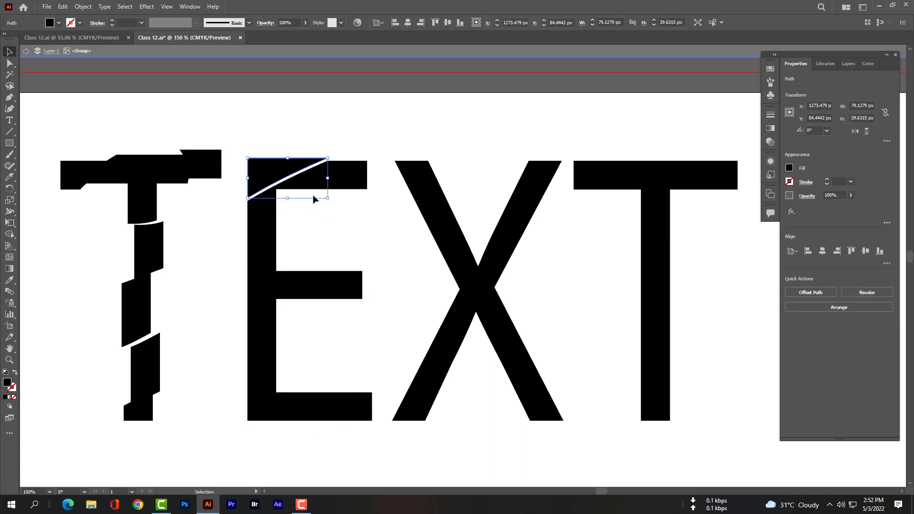
pyautogui.click(298, 188)
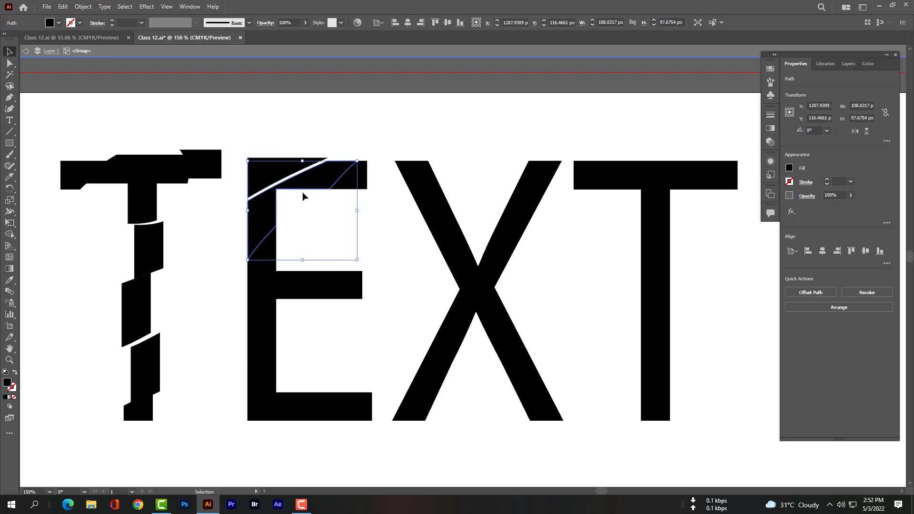
pyautogui.press('Right')
pyautogui.press('Right')
pyautogui.press('Right')
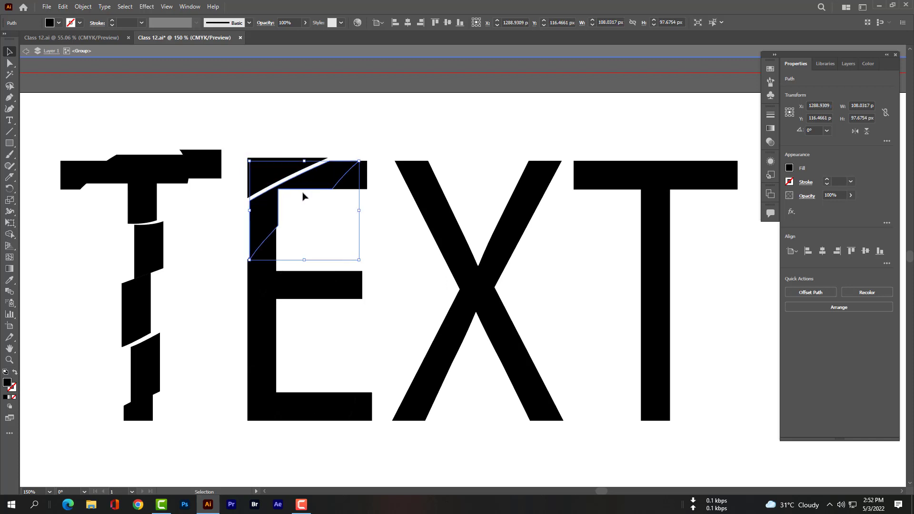
pyautogui.press('Down')
pyautogui.press('Down')
pyautogui.press('Down')
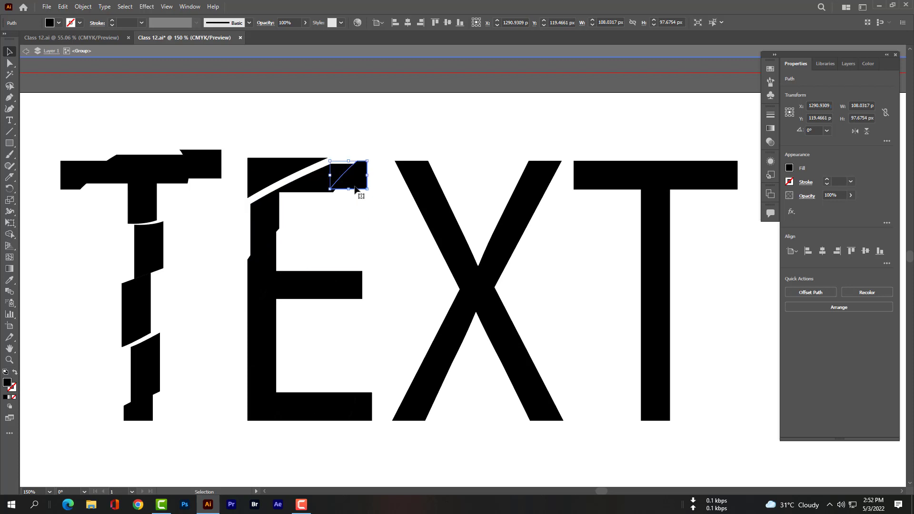
pyautogui.press('Up')
pyautogui.press('Up')
pyautogui.press('Up')
pyautogui.press('Right')
pyautogui.press('Right')
pyautogui.press('Right')
# Step: Nudge the E's lower stem piece left and its middle-bar piece up
pyautogui.click(267, 265)
pyautogui.press('Left')
pyautogui.press('Left')
pyautogui.press('Left')
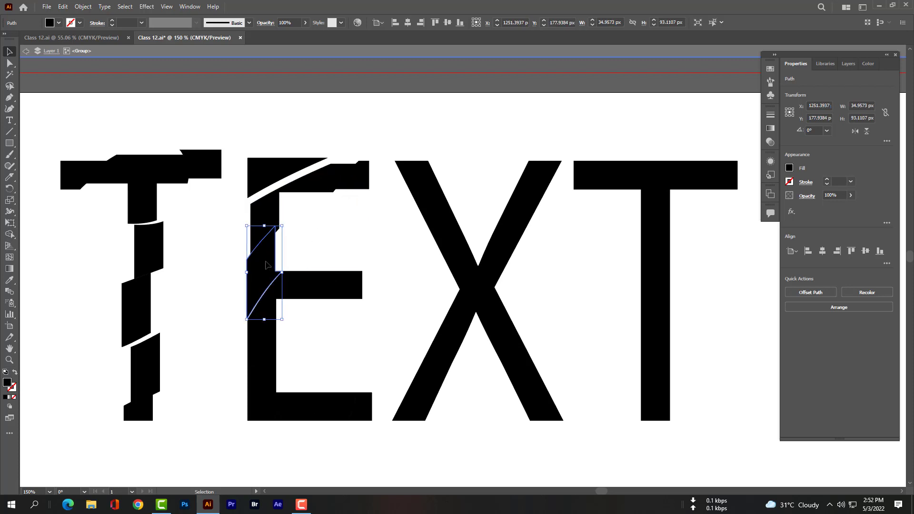
pyautogui.click(316, 287)
pyautogui.press('Up')
pyautogui.press('Up')
pyautogui.press('Up')
pyautogui.press('Up')
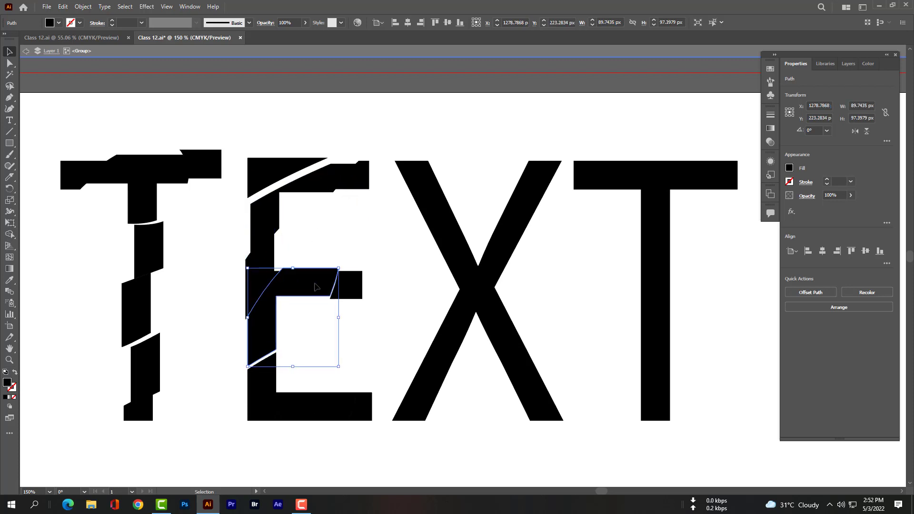
# Step: Nudge the E's lower-left corner piece left and the bottom-bar piece up
pyautogui.click(269, 384)
pyautogui.press('Left')
pyautogui.press('Left')
pyautogui.press('Left')
pyautogui.press('Left')
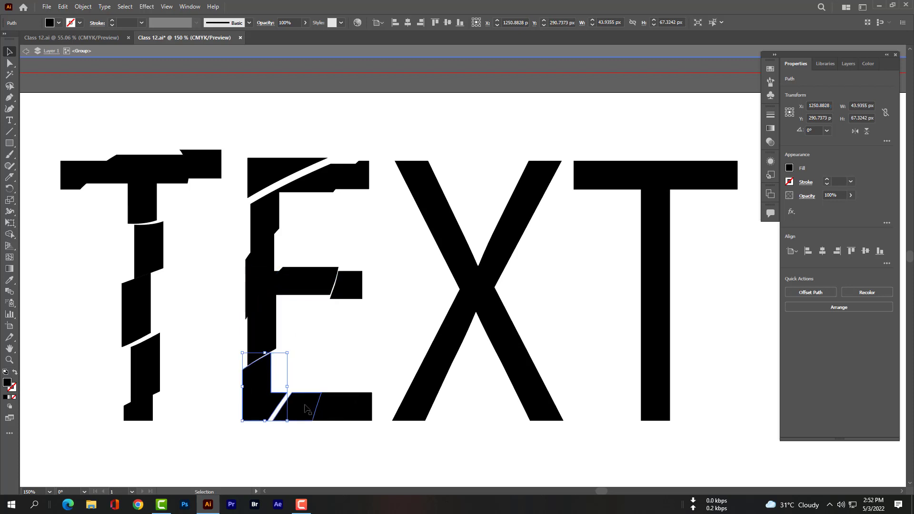
pyautogui.click(305, 408)
pyautogui.press('Up')
pyautogui.press('Up')
pyautogui.press('Up')
pyautogui.press('Up')
pyautogui.press('Up')
pyautogui.press('Up')
pyautogui.press('Up')
pyautogui.click(345, 412)
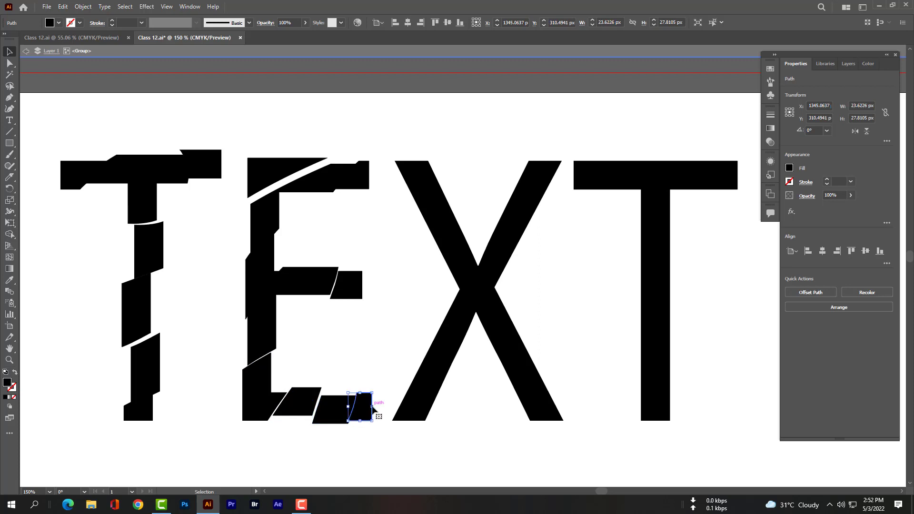
pyautogui.click(366, 408)
pyautogui.click(472, 287)
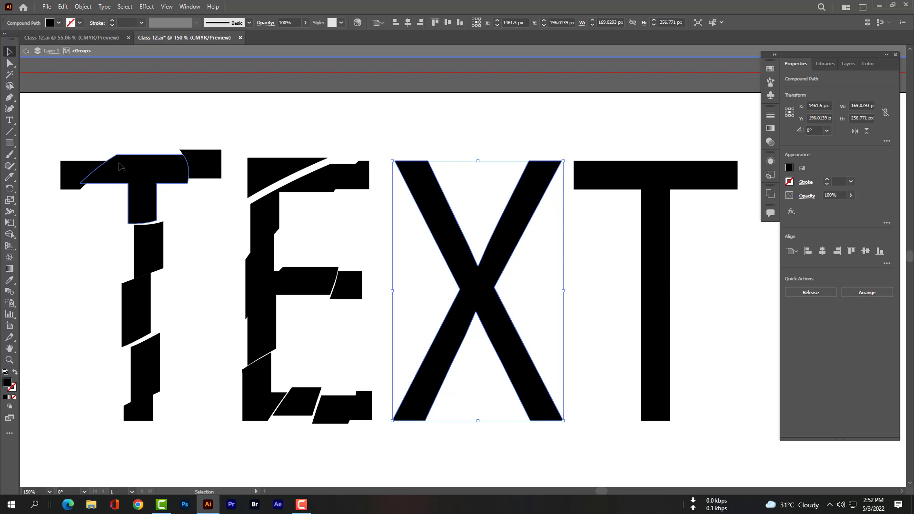
# Step: Knife-slice each of the X's four arms twice and cut once across its crossing
pyautogui.click(10, 180)
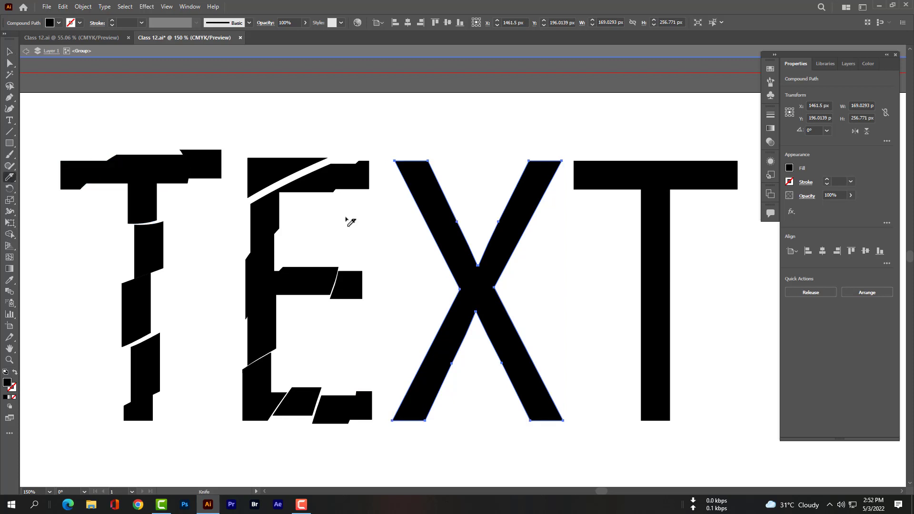
pyautogui.moveTo(410, 211); pyautogui.dragTo(447, 183)
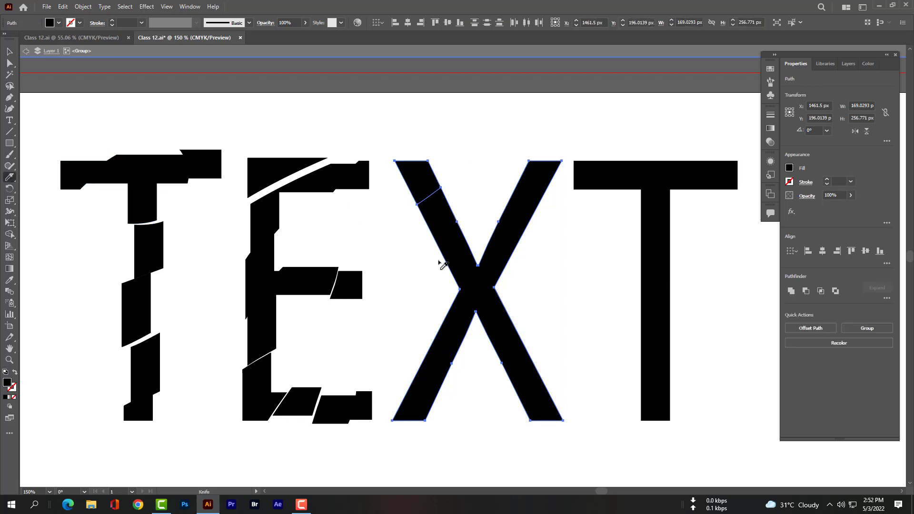
pyautogui.moveTo(441, 262); pyautogui.dragTo(467, 231)
pyautogui.moveTo(554, 200); pyautogui.dragTo(500, 178)
pyautogui.moveTo(535, 255); pyautogui.dragTo(478, 206)
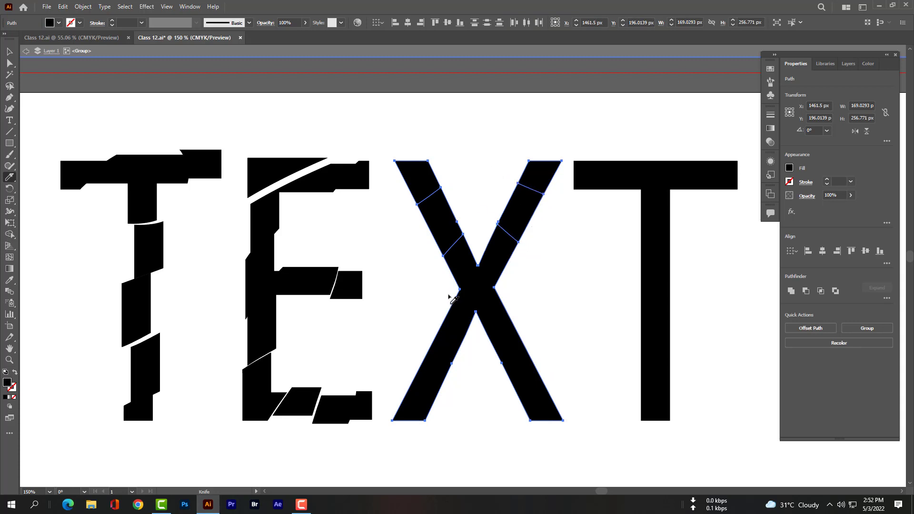
pyautogui.moveTo(448, 297); pyautogui.dragTo(583, 272)
pyautogui.moveTo(525, 322); pyautogui.dragTo(491, 371)
pyautogui.moveTo(581, 361); pyautogui.dragTo(512, 413)
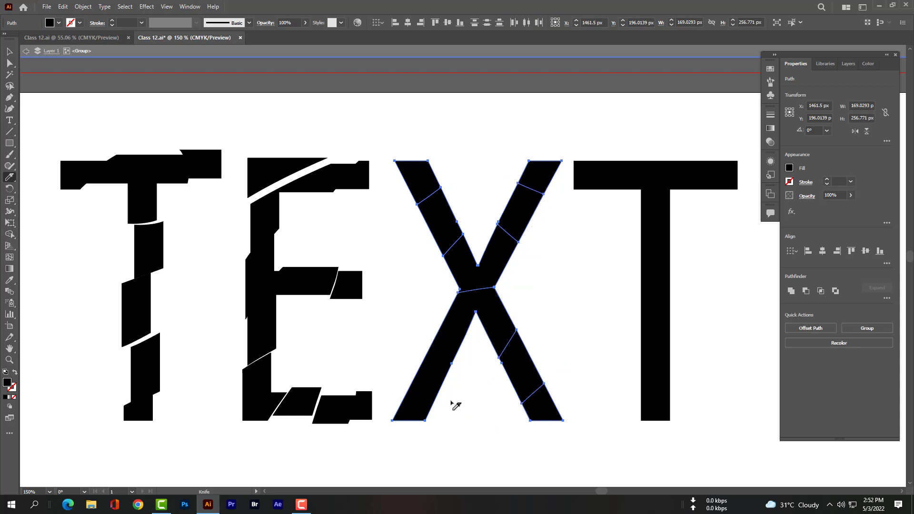
pyautogui.moveTo(467, 370); pyautogui.dragTo(425, 324)
pyautogui.moveTo(461, 430); pyautogui.dragTo(402, 367)
pyautogui.click(8, 52)
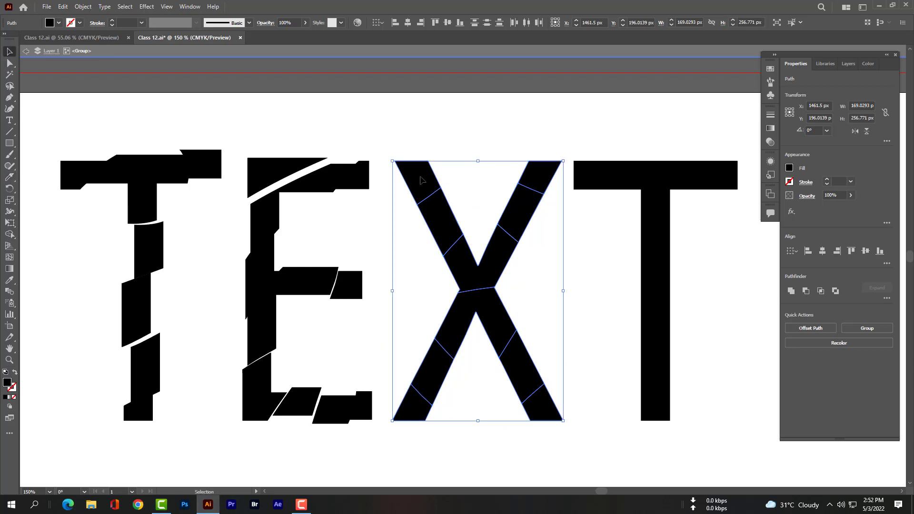
# Step: Nudge the X's top-left arm piece up and the right arm's middle piece down
pyautogui.click(461, 102)
pyautogui.click(421, 184)
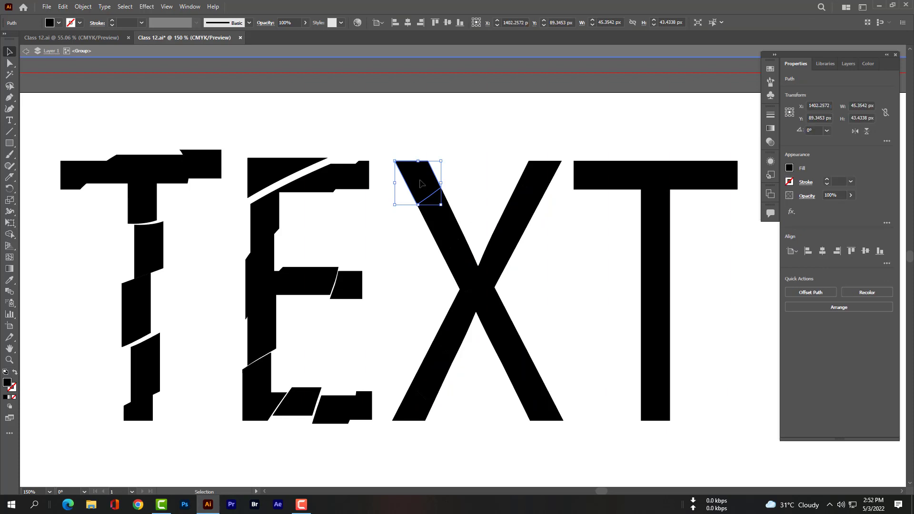
pyautogui.press('Up')
pyautogui.press('Up')
pyautogui.press('Up')
pyautogui.press('Up')
pyautogui.press('Up')
pyautogui.click(543, 184)
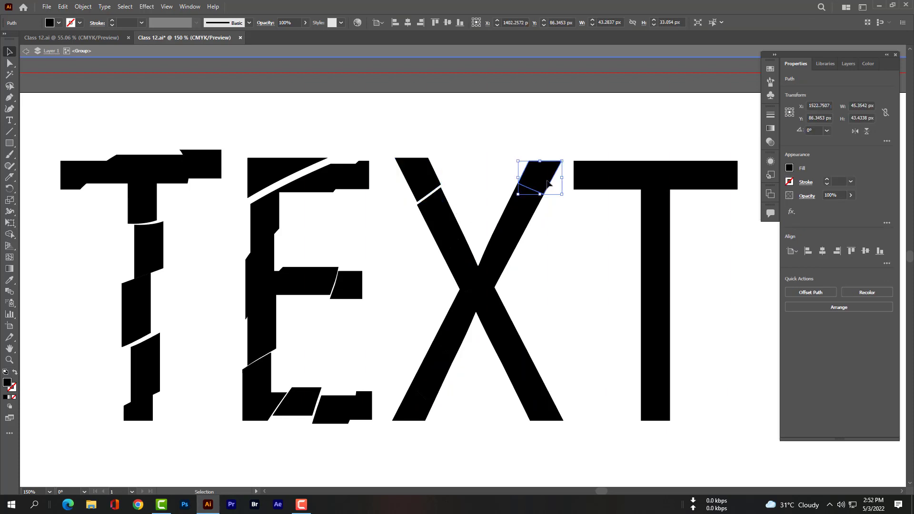
pyautogui.click(534, 206)
pyautogui.press('Down')
pyautogui.press('Down')
pyautogui.press('Down')
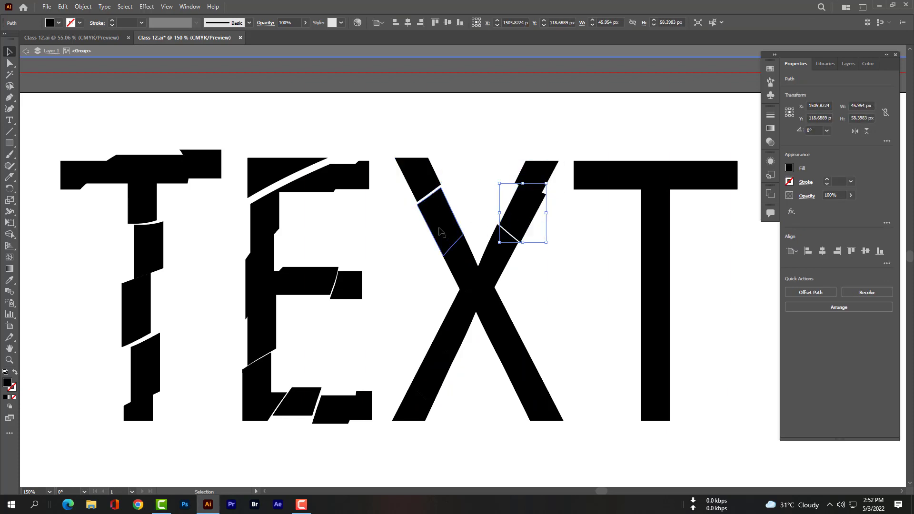
# Step: Offset the X's left-arm middle, centre, lower-middle and lower right-arm pieces
pyautogui.click(440, 231)
pyautogui.press('Left')
pyautogui.press('Left')
pyautogui.press('Left')
pyautogui.click(474, 274)
pyautogui.press('Up')
pyautogui.press('Up')
pyautogui.press('Up')
pyautogui.press('Up')
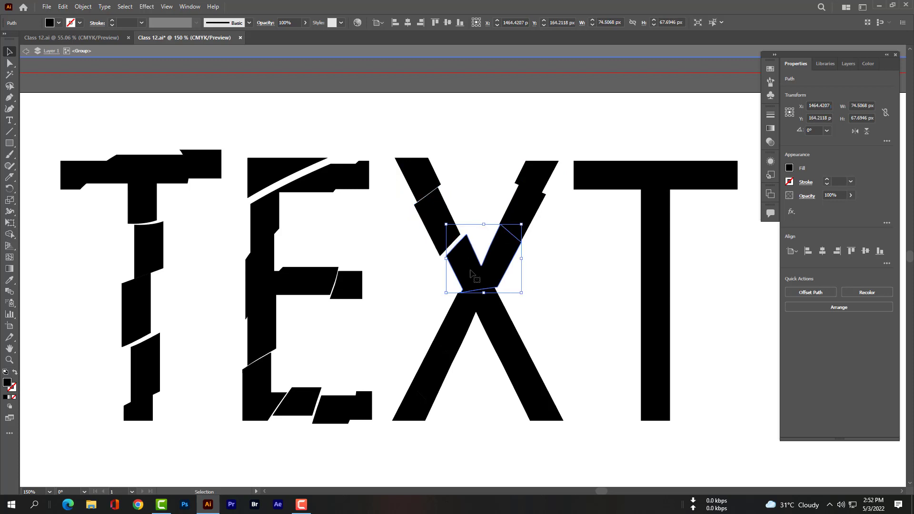
pyautogui.click(496, 309)
pyautogui.press('Left')
pyautogui.press('Left')
pyautogui.press('Left')
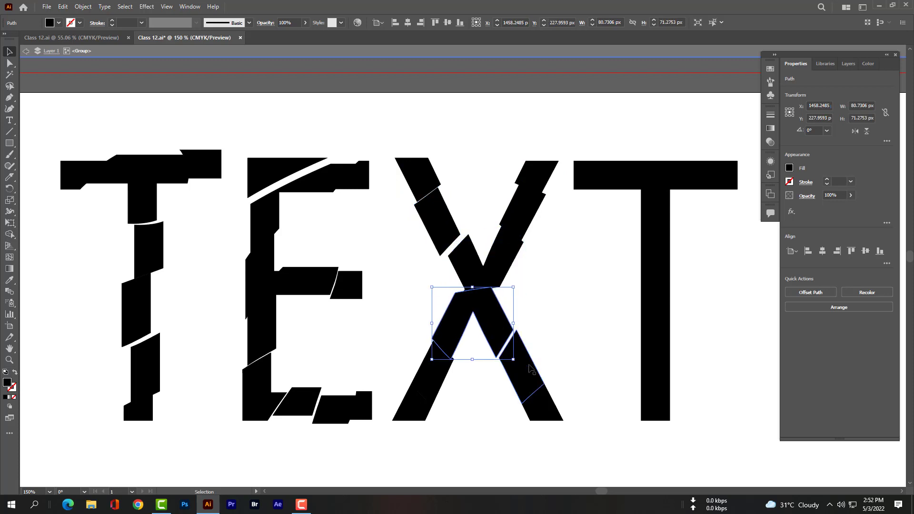
pyautogui.click(530, 368)
pyautogui.press('Down')
pyautogui.press('Down')
pyautogui.press('Down')
# Step: Shift the X's lower left-arm piece left, its foot right, and bottom right piece left
pyautogui.click(431, 390)
pyautogui.press('Left')
pyautogui.press('Left')
pyautogui.press('Left')
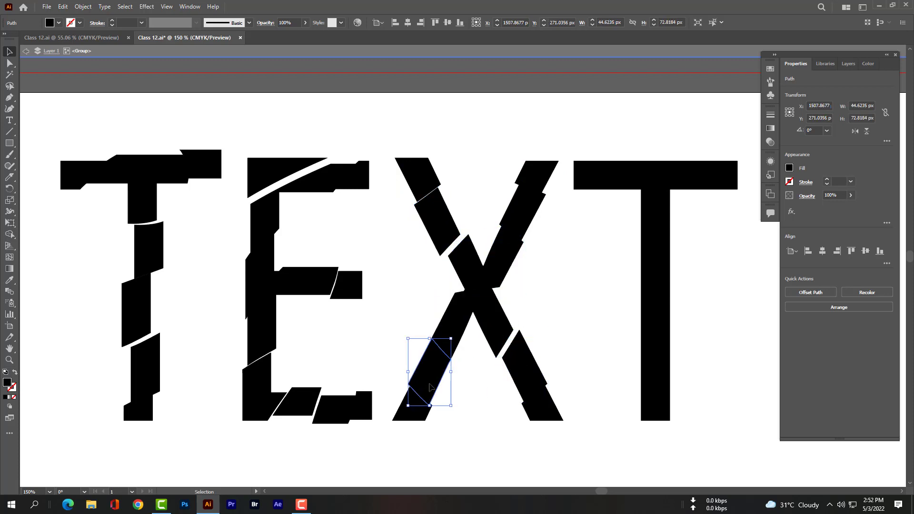
pyautogui.press('Left')
pyautogui.press('Left')
pyautogui.click(413, 411)
pyautogui.press('Right')
pyautogui.press('Right')
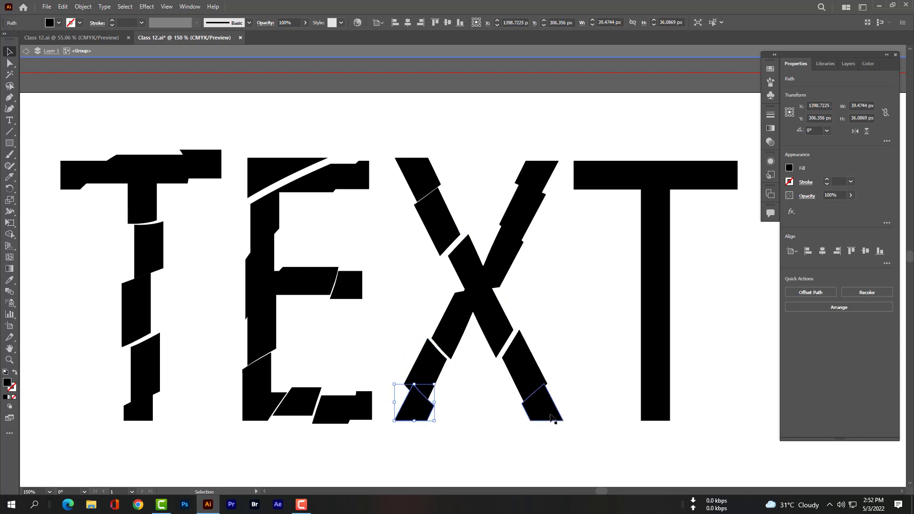
pyautogui.click(547, 413)
pyautogui.press('Left')
pyautogui.press('Left')
pyautogui.press('Left')
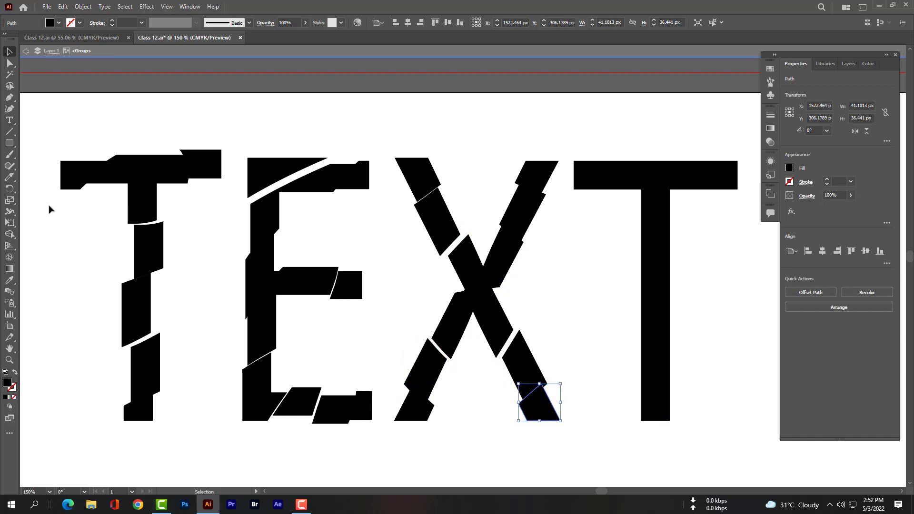
pyautogui.click(9, 177)
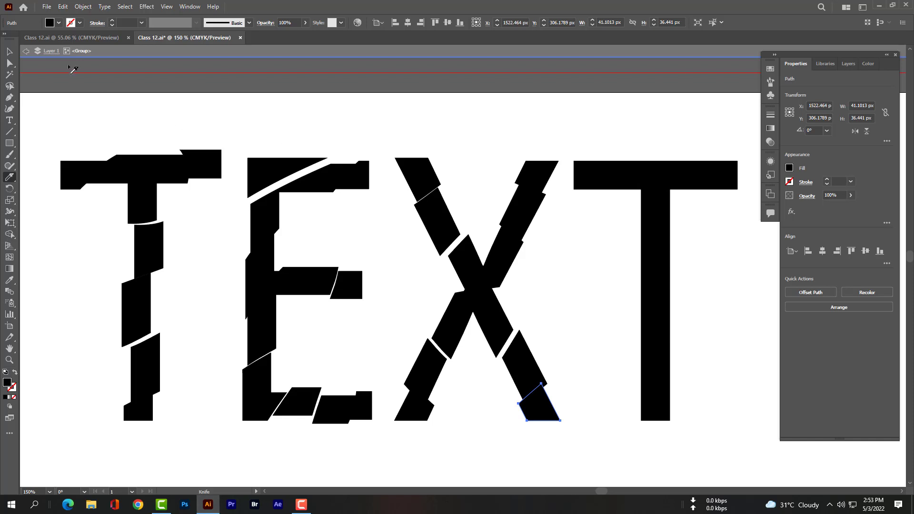
# Step: Slice the last T's crossbar with three diagonal Knife cuts across its left, middle and right
pyautogui.click(11, 52)
pyautogui.rightClick(632, 176)
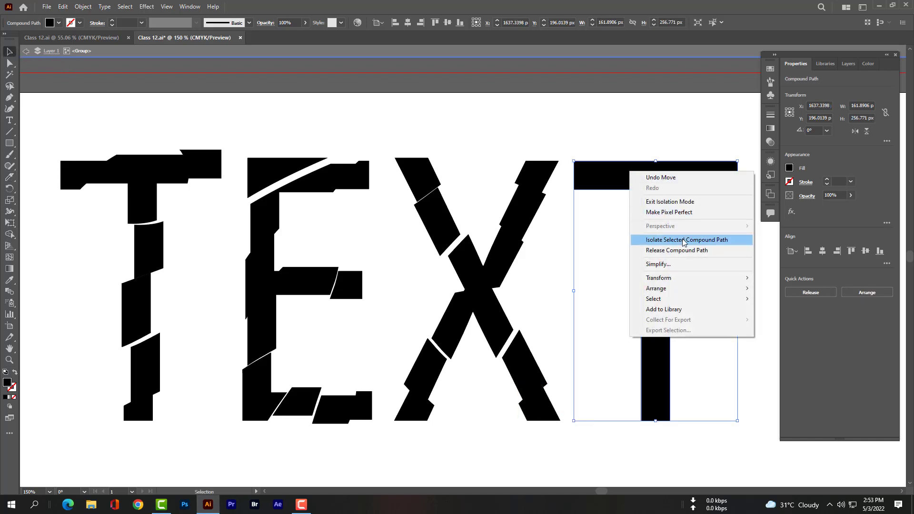
pyautogui.click(594, 177)
pyautogui.click(9, 177)
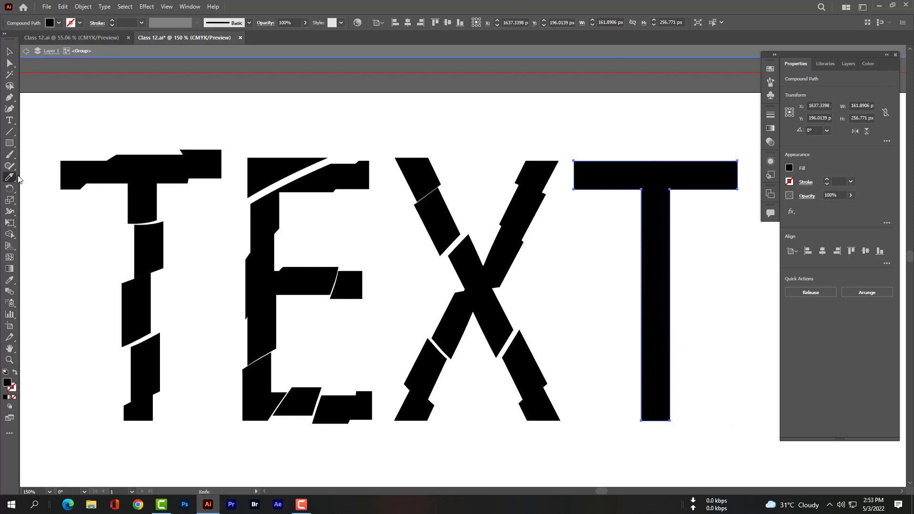
pyautogui.moveTo(619, 210); pyautogui.dragTo(660, 149)
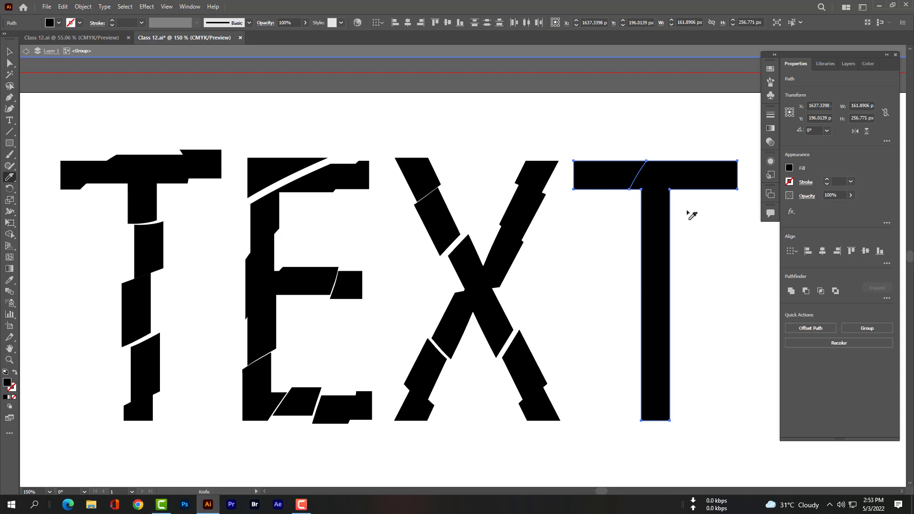
pyautogui.moveTo(692, 216); pyautogui.dragTo(713, 149)
pyautogui.moveTo(599, 216); pyautogui.dragTo(623, 149)
# Step: Cut the T's stem diagonally at three heights plus one cut up to the crossbar, then deselect
pyautogui.moveTo(629, 273); pyautogui.dragTo(681, 197)
pyautogui.moveTo(636, 327); pyautogui.dragTo(713, 272)
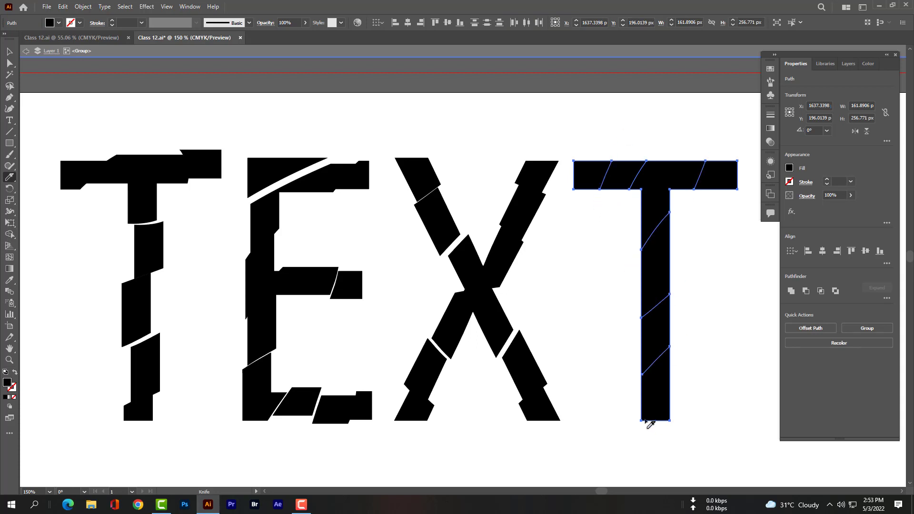
pyautogui.moveTo(636, 418); pyautogui.dragTo(710, 359)
pyautogui.moveTo(643, 213); pyautogui.dragTo(701, 151)
pyautogui.click(11, 59)
pyautogui.click(617, 143)
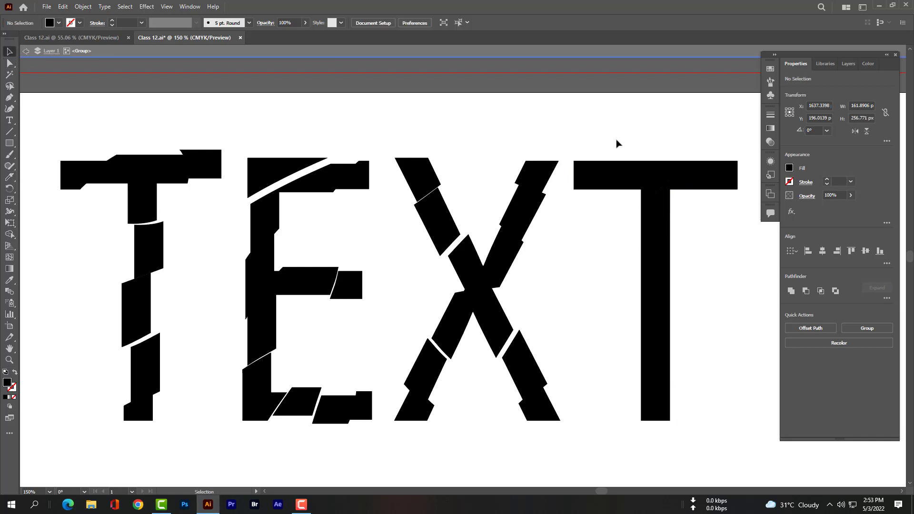
# Step: Shift the last T's top-left crossbar fragment slightly right
pyautogui.click(584, 177)
pyautogui.moveTo(584, 177); pyautogui.dragTo(628, 179)
pyautogui.click(678, 184)
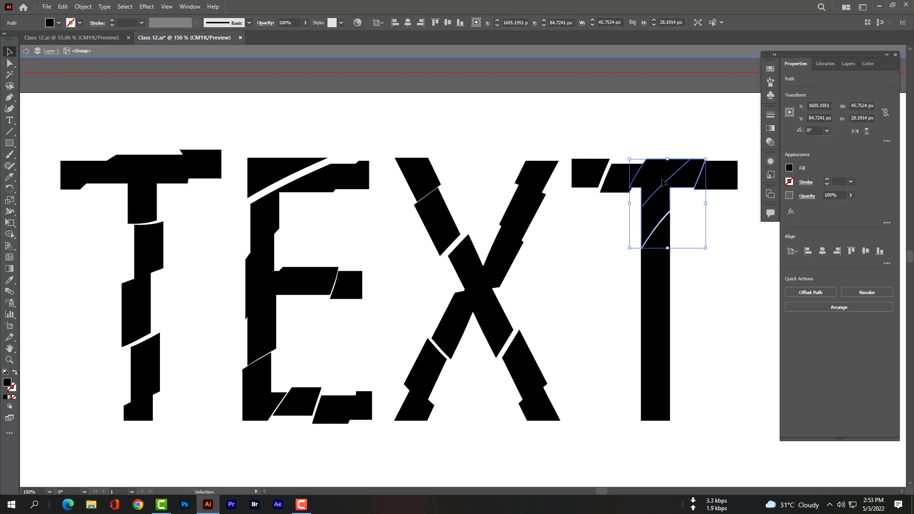
pyautogui.click(757, 261)
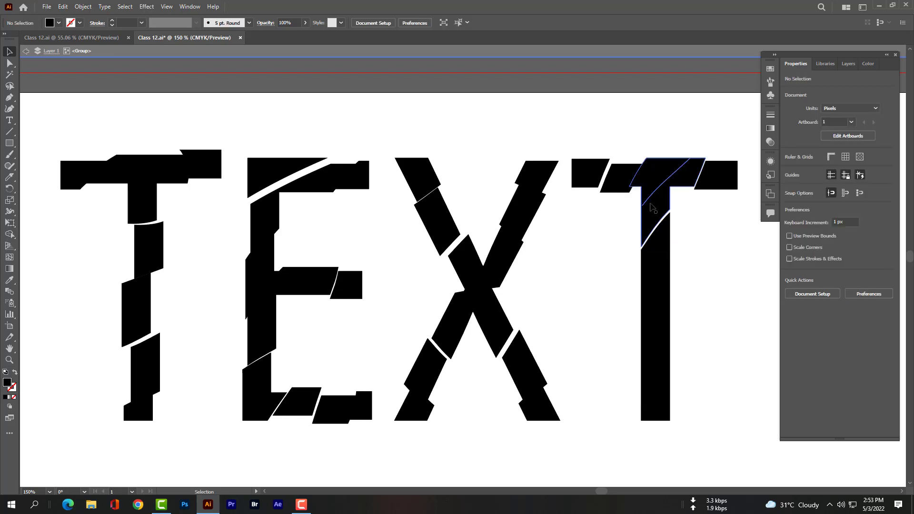
pyautogui.click(679, 183)
pyautogui.keyDown('shift'); pyautogui.click(682, 177); pyautogui.keyUp('shift')
pyautogui.click(682, 177)
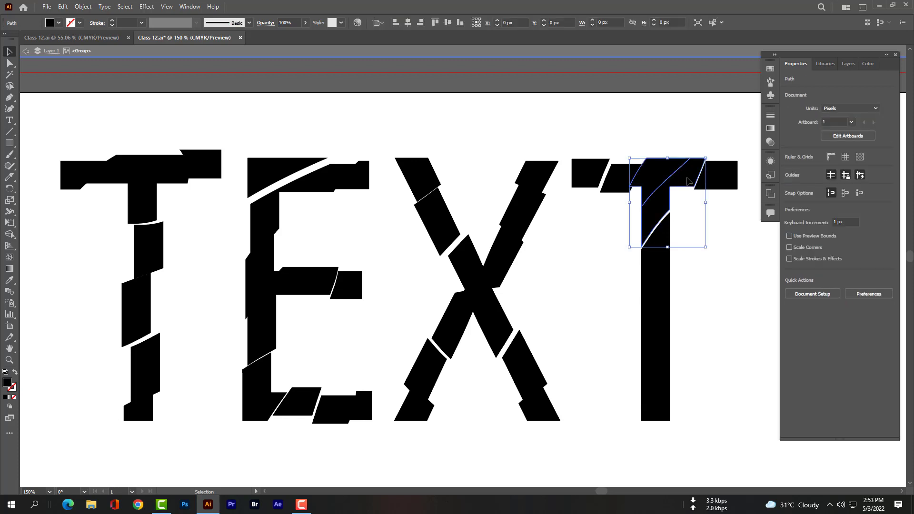
pyautogui.keyDown('shift'); pyautogui.click(680, 170); pyautogui.keyUp('shift')
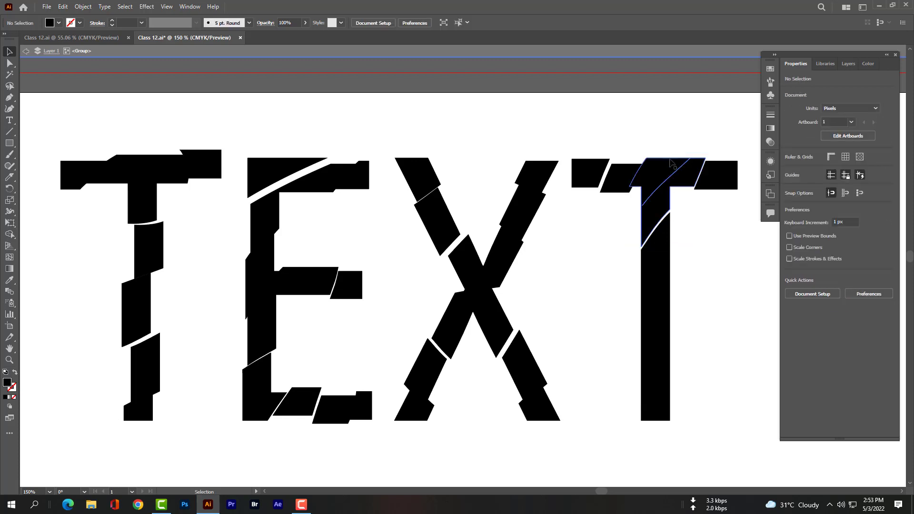
# Step: Nudge the T's long stem fragment 2 px to the right
pyautogui.click(658, 376)
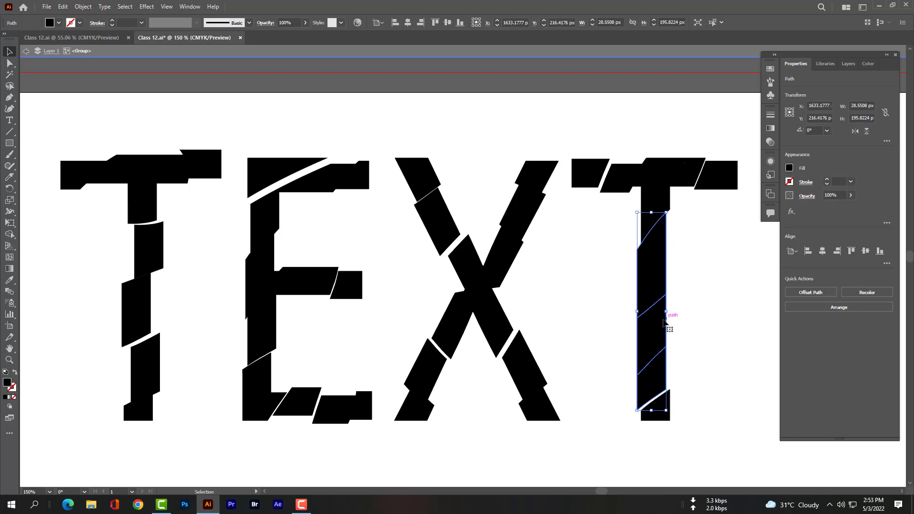
pyautogui.press('Right')
pyautogui.press('Right')
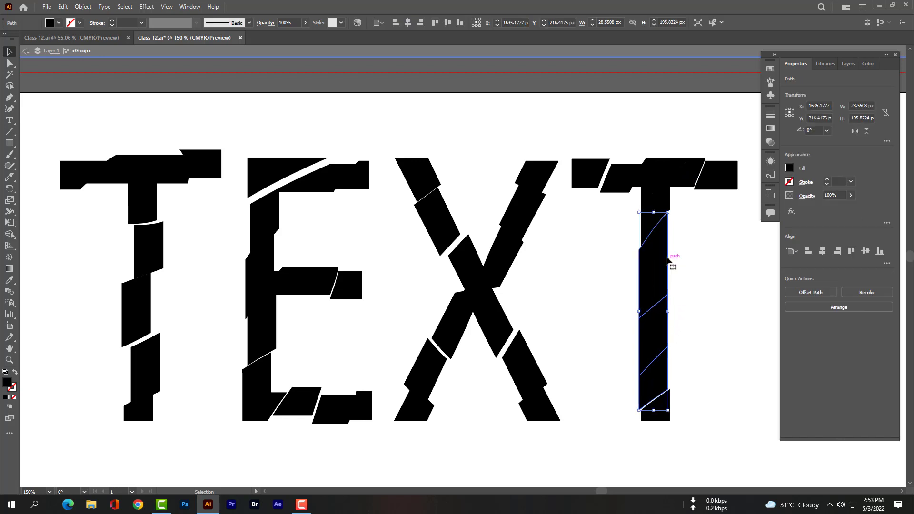
pyautogui.click(714, 329)
pyautogui.click(647, 334)
pyautogui.click(700, 332)
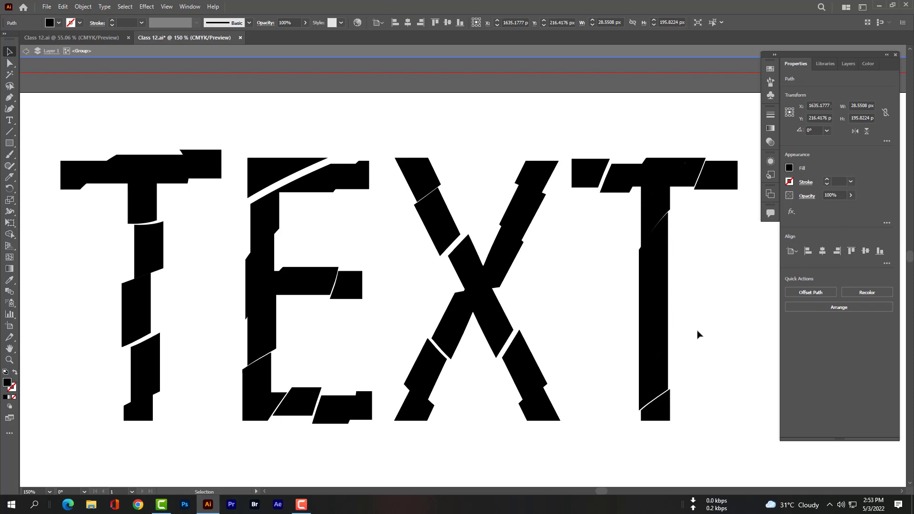
pyautogui.click(663, 413)
pyautogui.click(663, 376)
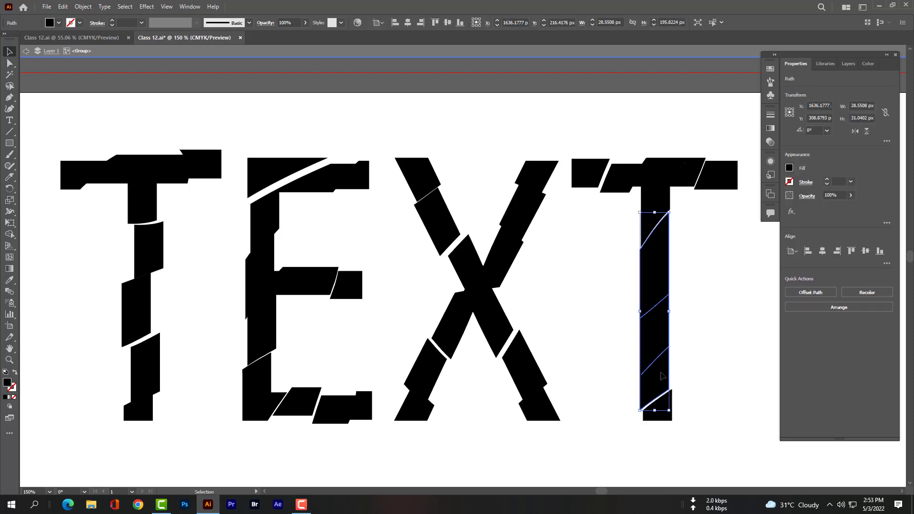
# Step: Isolate the T-junction fragment, move it 1 px left, and exit isolation mode
pyautogui.click(666, 209)
pyautogui.rightClick(684, 185)
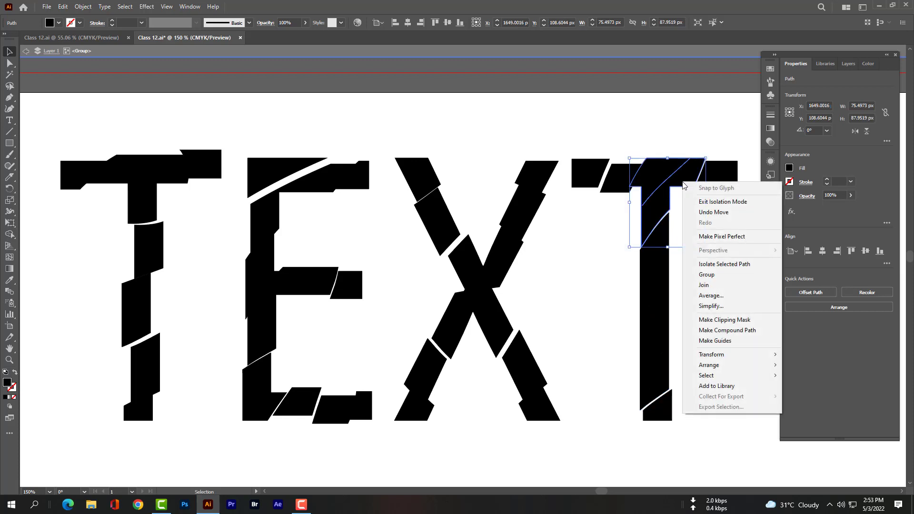
pyautogui.click(714, 264)
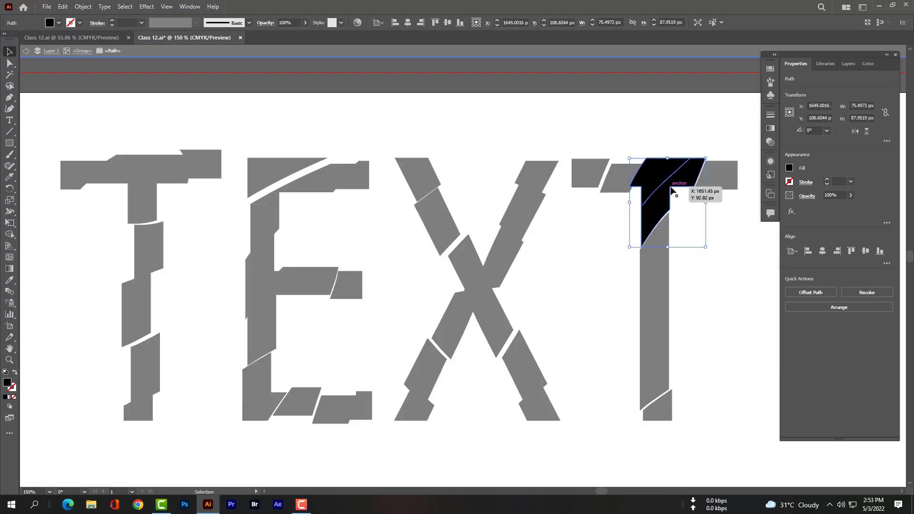
pyautogui.moveTo(671, 189); pyautogui.dragTo(670, 189)
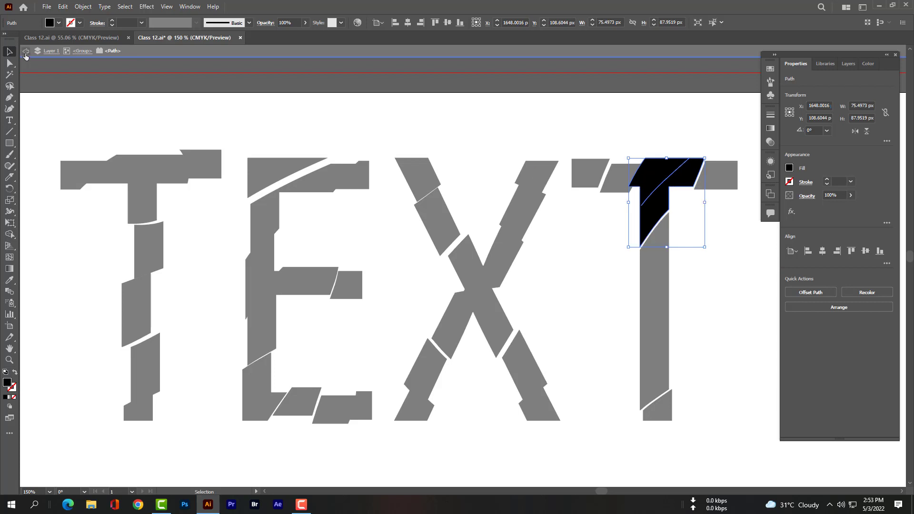
pyautogui.click(26, 52)
pyautogui.click(707, 184)
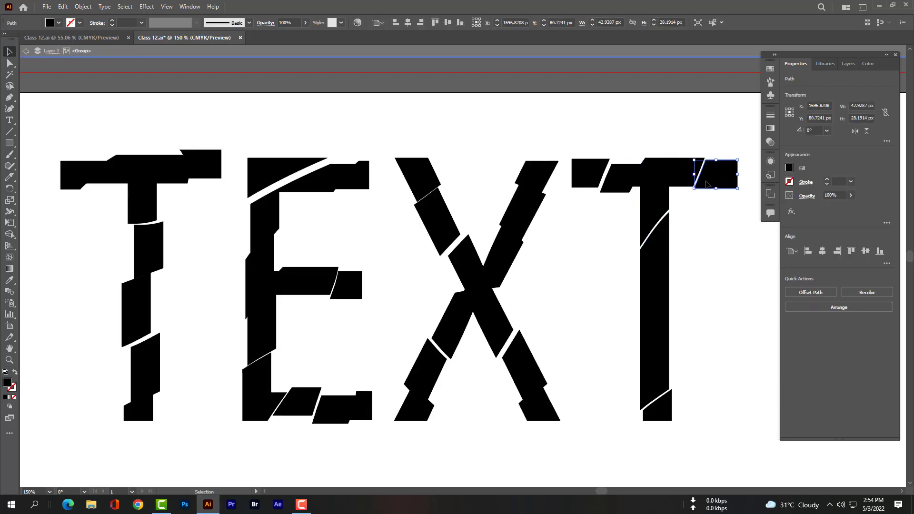
pyautogui.click(657, 243)
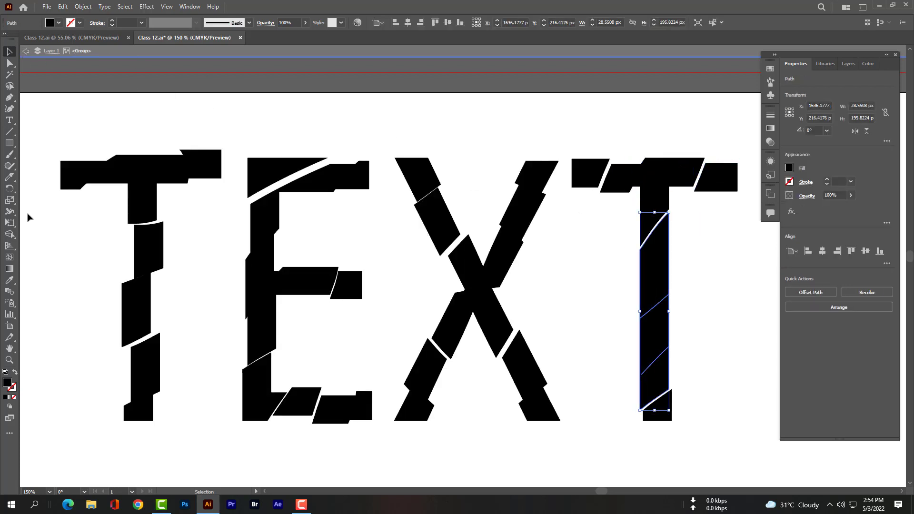
# Step: Re-cut the last T's stem slightly higher and shift the upper stem fragment about 7 px right
pyautogui.click(9, 177)
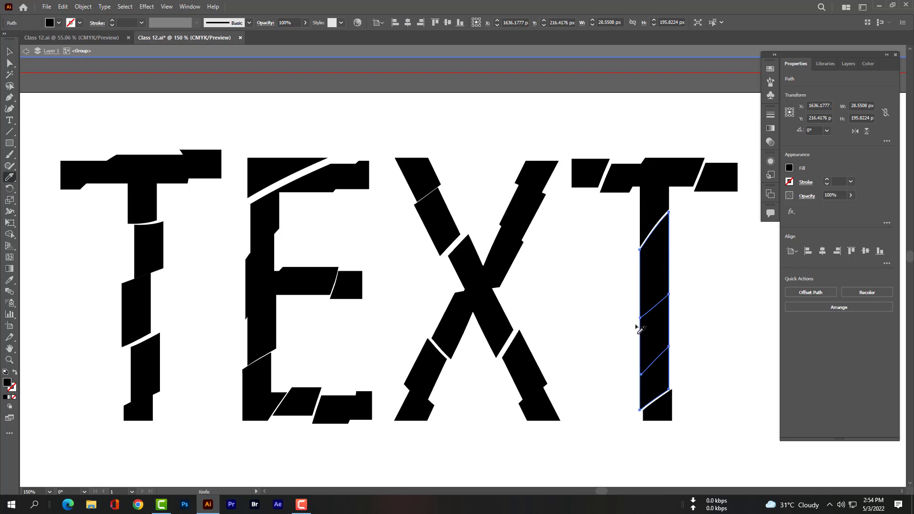
pyautogui.moveTo(637, 327); pyautogui.dragTo(719, 274)
pyautogui.hotkey('ctrl', 'z')
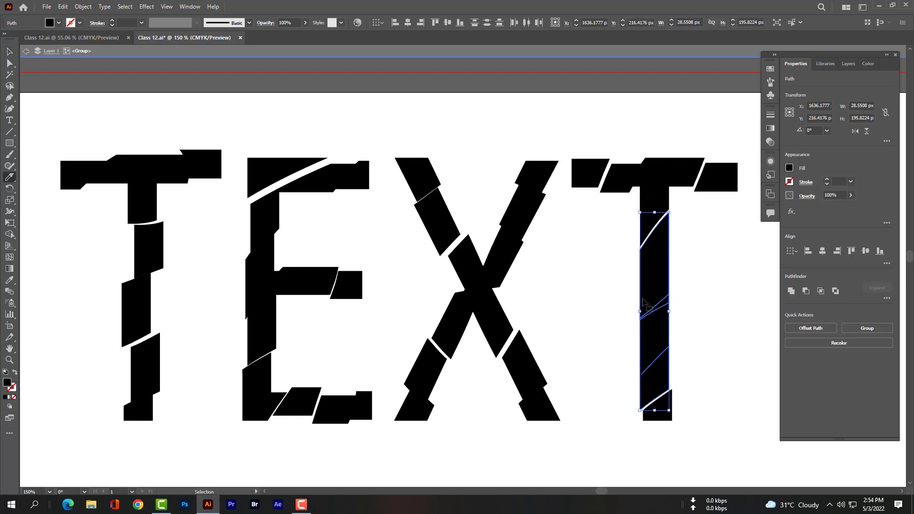
pyautogui.moveTo(650, 283); pyautogui.dragTo(635, 292)
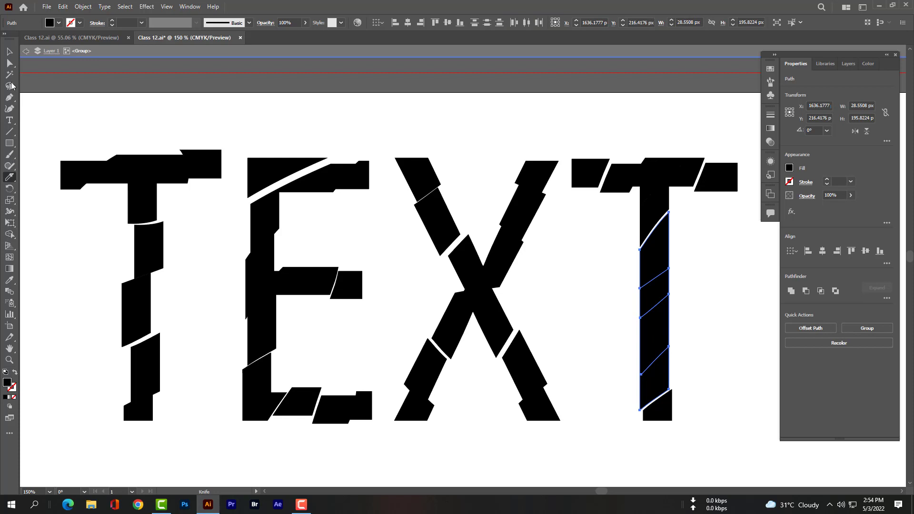
pyautogui.click(10, 52)
pyautogui.click(666, 211)
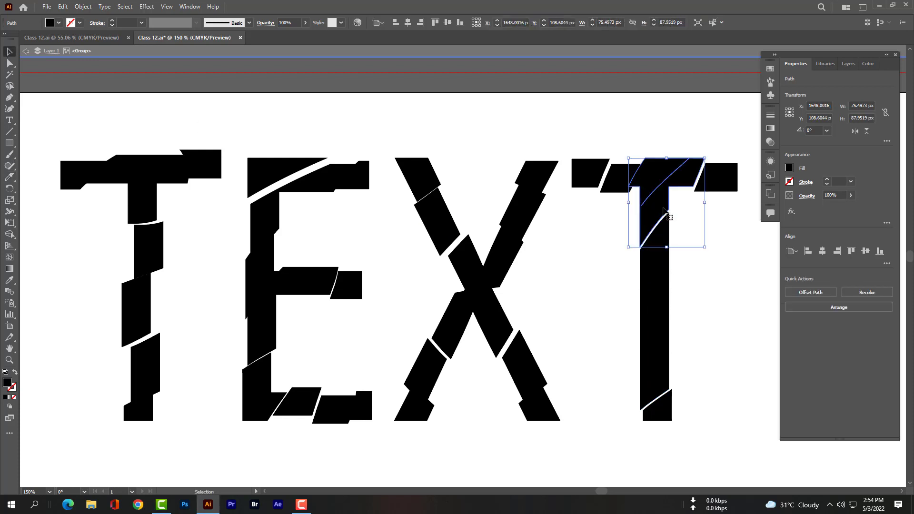
pyautogui.click(661, 269)
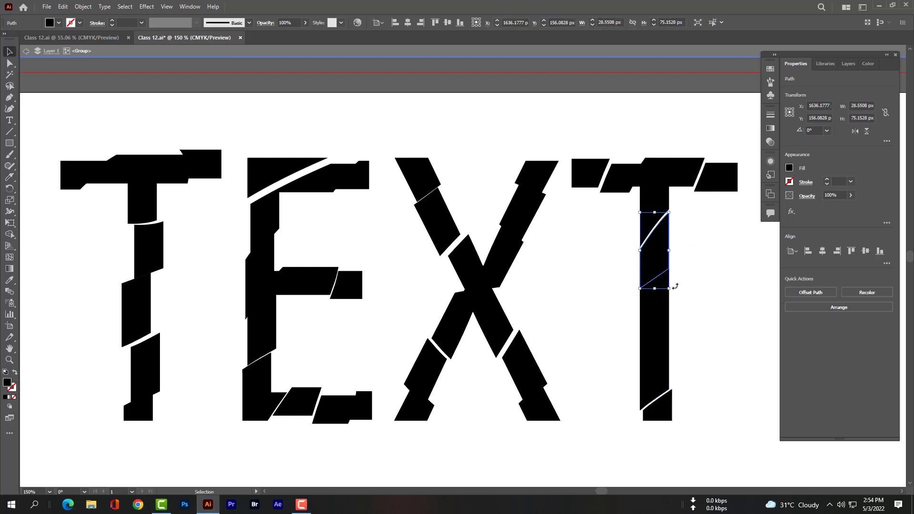
pyautogui.moveTo(669, 292)
pyautogui.mouseDown()
pyautogui.moveTo(660, 303)
pyautogui.moveTo(671, 310)
pyautogui.moveTo(676, 299)
pyautogui.mouseUp()
pyautogui.click(659, 306)
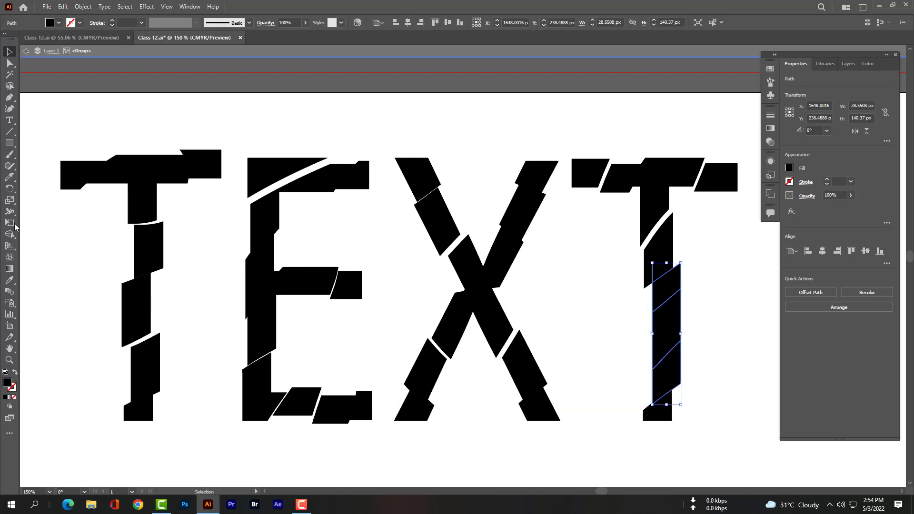
# Step: Make one more cut across the stem and nudge the lower cut-off piece left
pyautogui.click(10, 179)
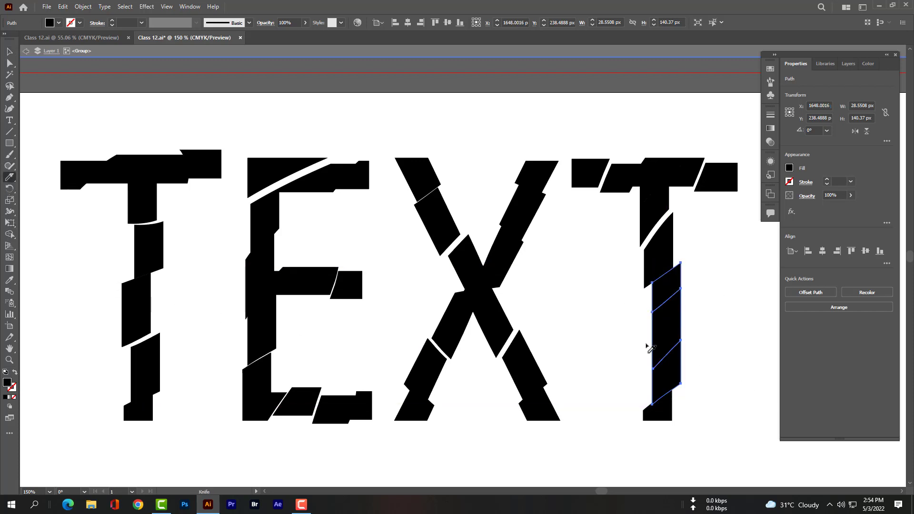
pyautogui.moveTo(648, 345); pyautogui.dragTo(682, 322)
pyautogui.press('v')
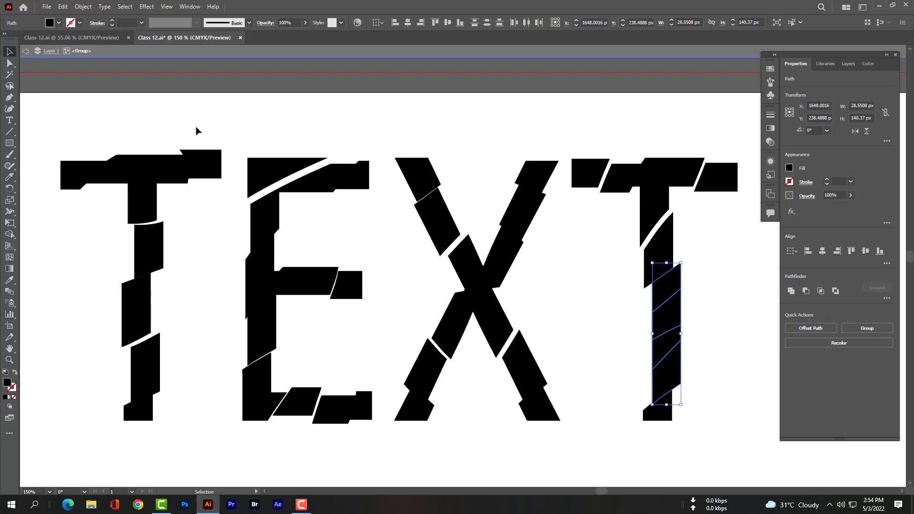
pyautogui.click(666, 386)
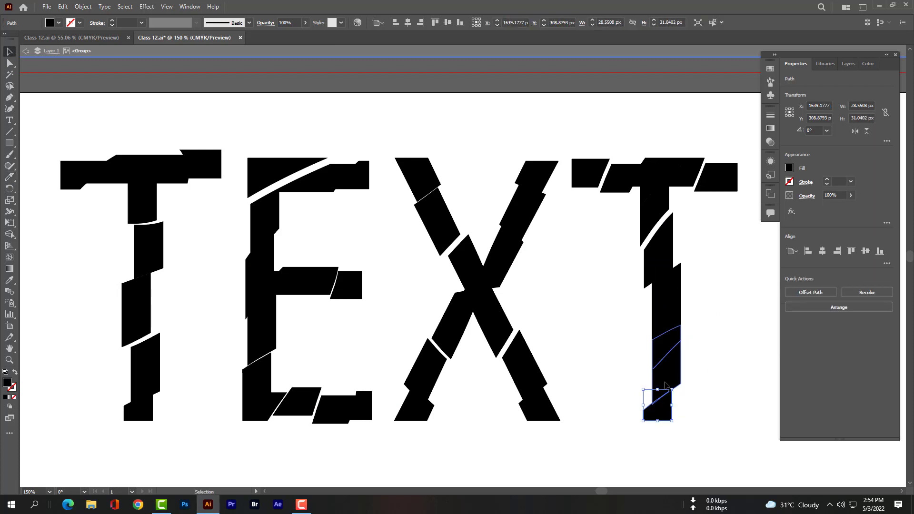
pyautogui.press('Left')
pyautogui.press('Left')
pyautogui.press('Left')
pyautogui.press('Left')
pyautogui.press('Left')
pyautogui.press('Left')
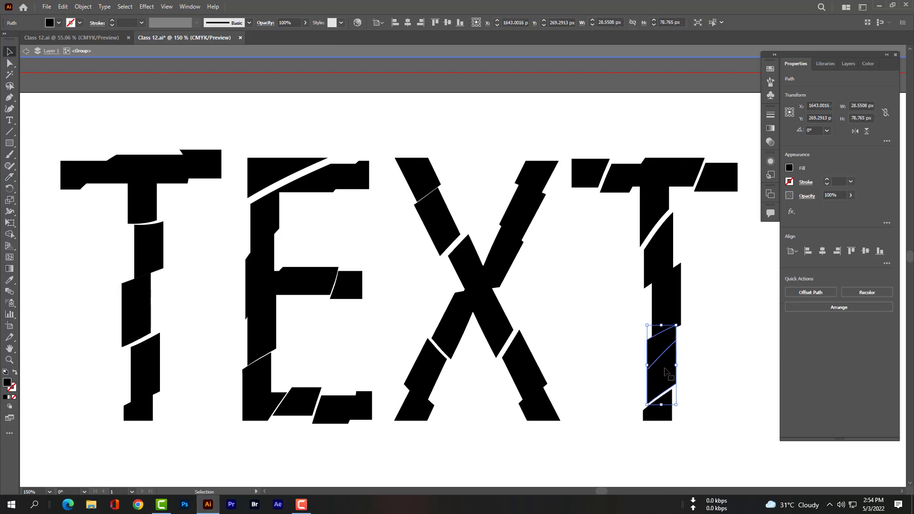
# Step: Fill red a set of fragments from the first T, the E, the X and the last T
pyautogui.click(725, 425)
pyautogui.click(156, 195)
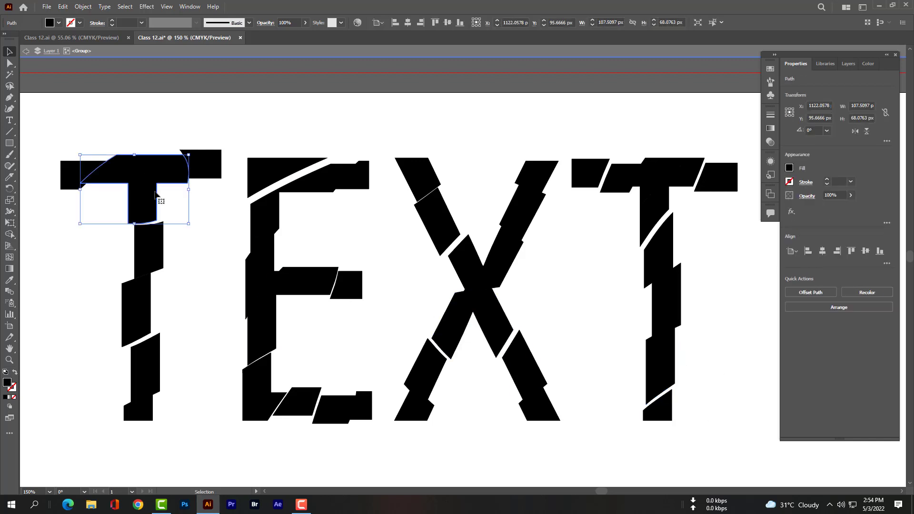
pyautogui.keyDown('shift'); pyautogui.click(140, 310); pyautogui.keyUp('shift')
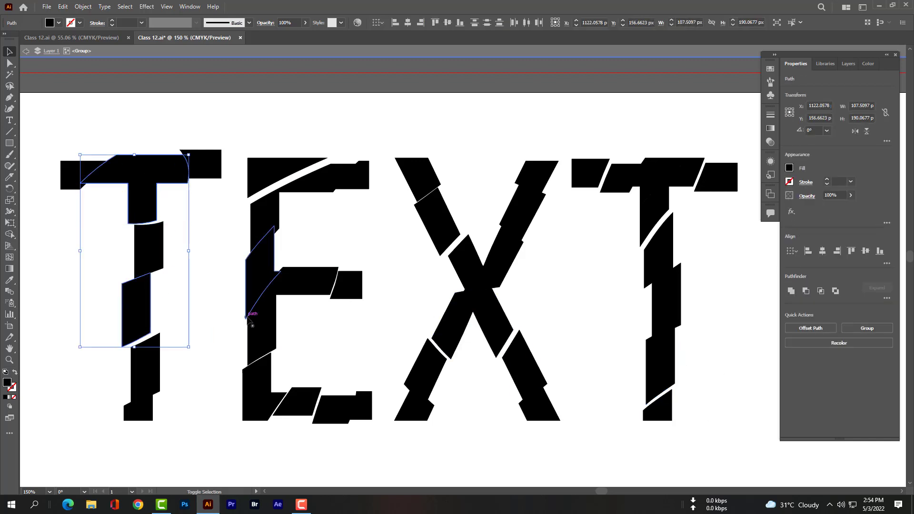
pyautogui.keyDown('shift'); pyautogui.click(266, 305); pyautogui.keyUp('shift')
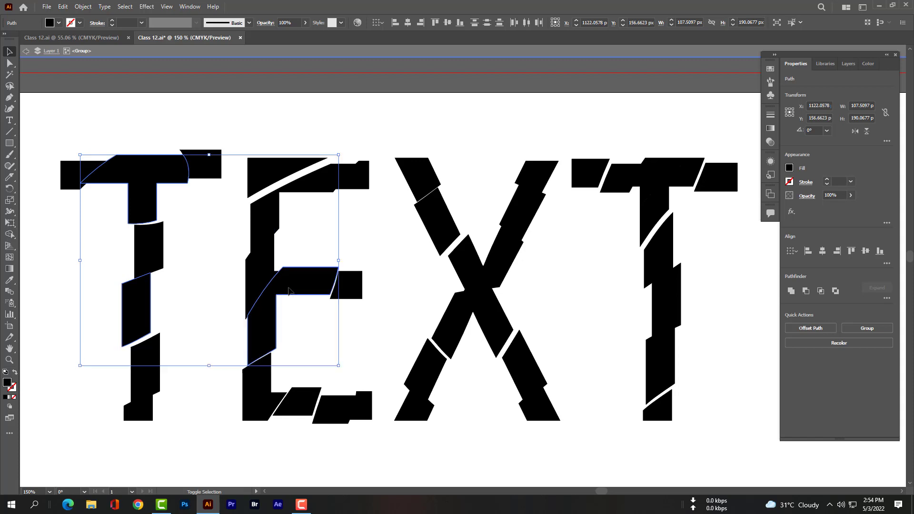
pyautogui.keyDown('shift'); pyautogui.click(466, 289); pyautogui.keyUp('shift')
pyautogui.keyDown('shift'); pyautogui.click(528, 383); pyautogui.keyUp('shift')
pyautogui.keyDown('shift'); pyautogui.click(667, 321); pyautogui.keyUp('shift')
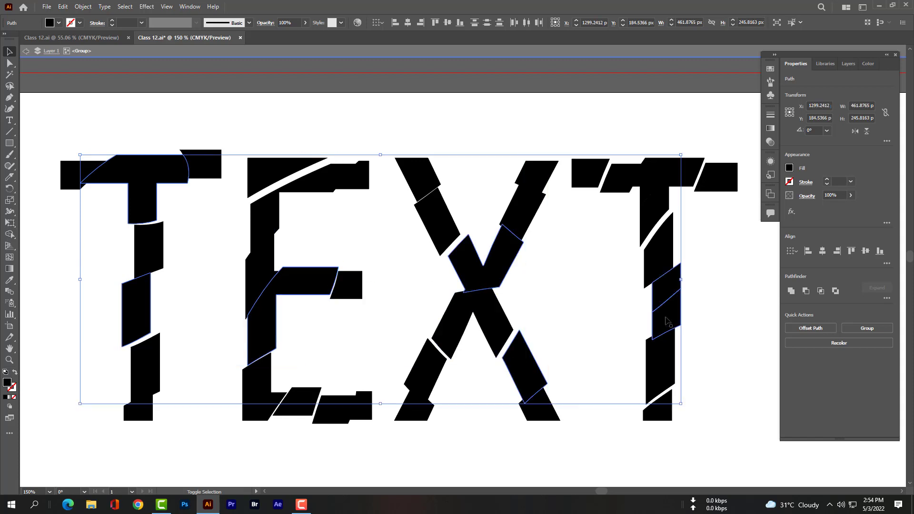
pyautogui.keyDown('shift'); pyautogui.click(662, 201); pyautogui.keyUp('shift')
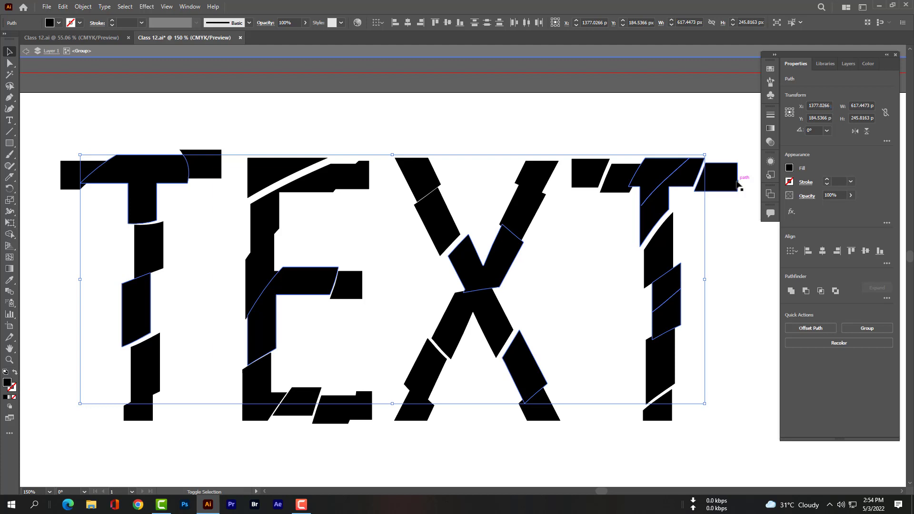
pyautogui.click(789, 169)
pyautogui.click(712, 203)
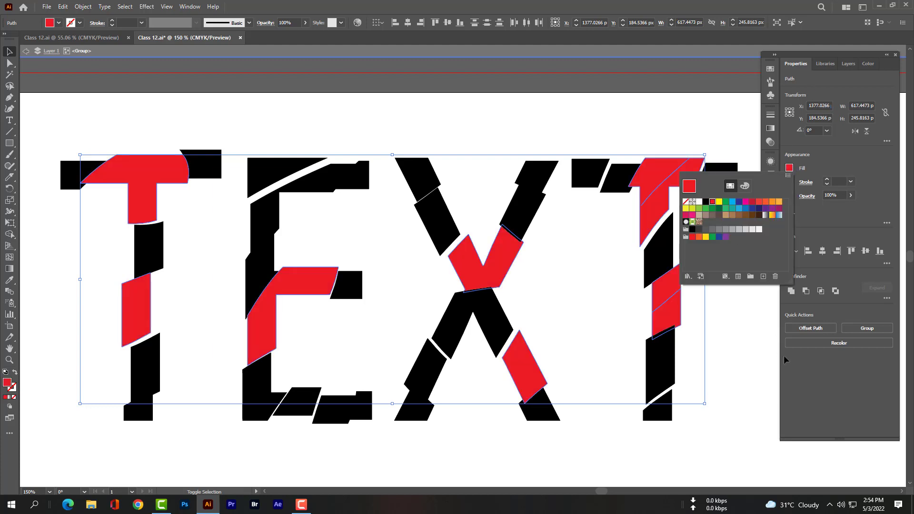
pyautogui.click(812, 374)
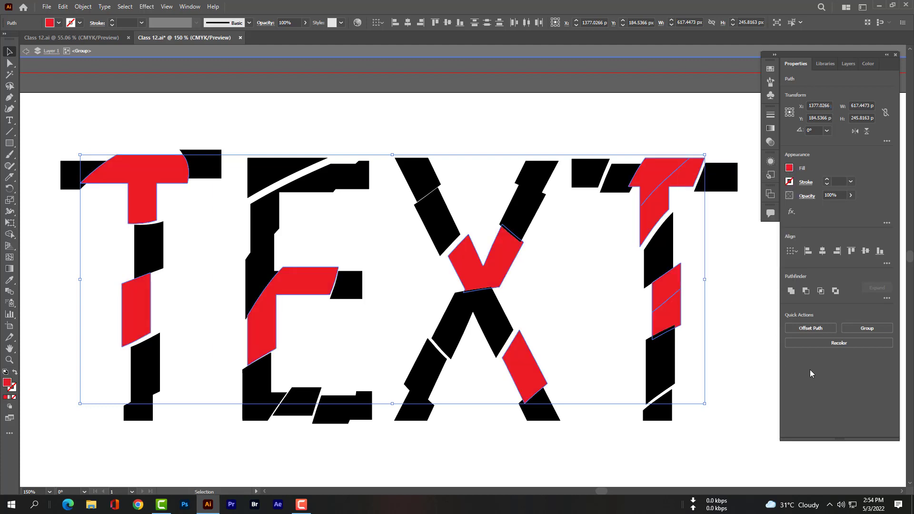
# Step: Select a second set of black fragments: the E's top bar, X's top-left and lower-left, and pieces of both Ts
pyautogui.click(266, 180)
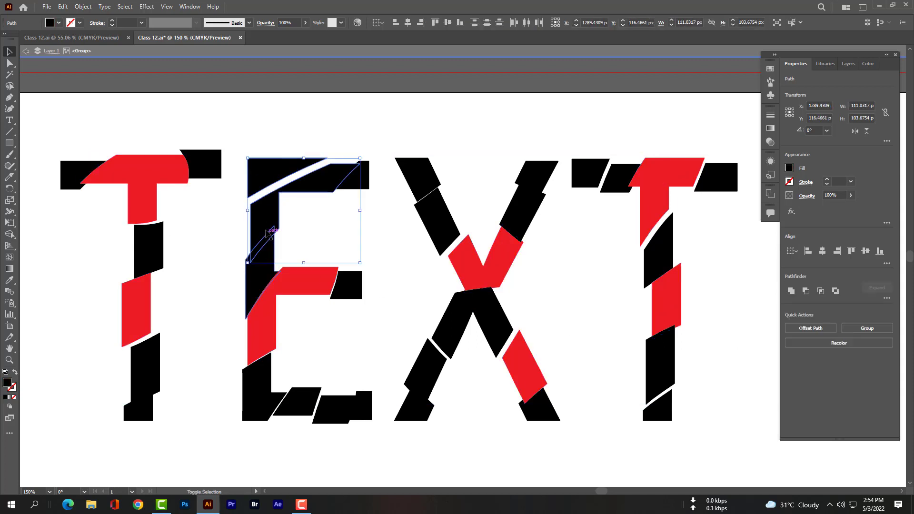
pyautogui.click(286, 224)
pyautogui.click(277, 169)
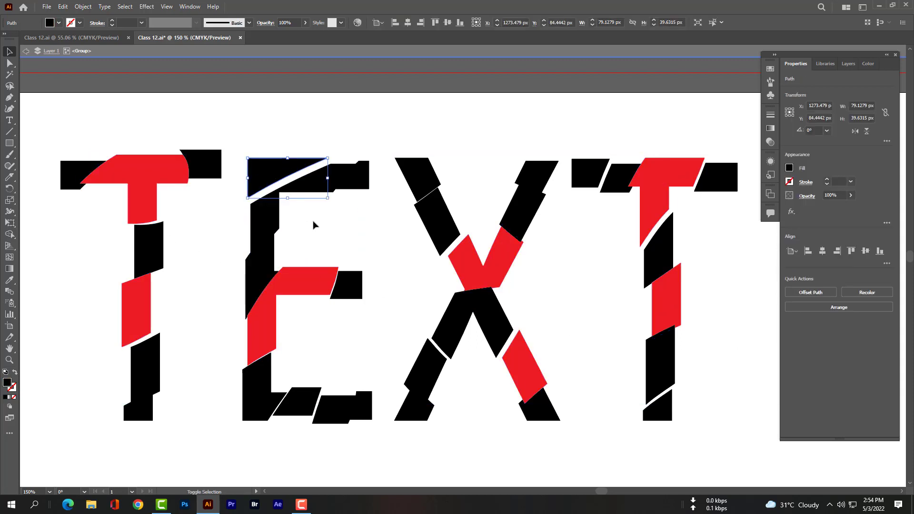
pyautogui.keyDown('shift'); pyautogui.click(419, 181); pyautogui.keyUp('shift')
pyautogui.keyDown('shift'); pyautogui.click(584, 179); pyautogui.keyUp('shift')
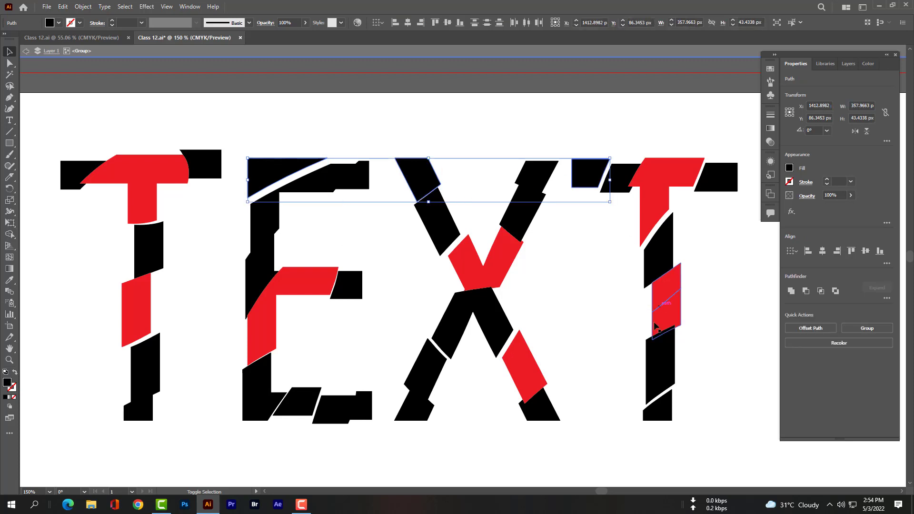
pyautogui.keyDown('shift'); pyautogui.click(665, 383); pyautogui.keyUp('shift')
pyautogui.keyDown('shift'); pyautogui.click(429, 376); pyautogui.keyUp('shift')
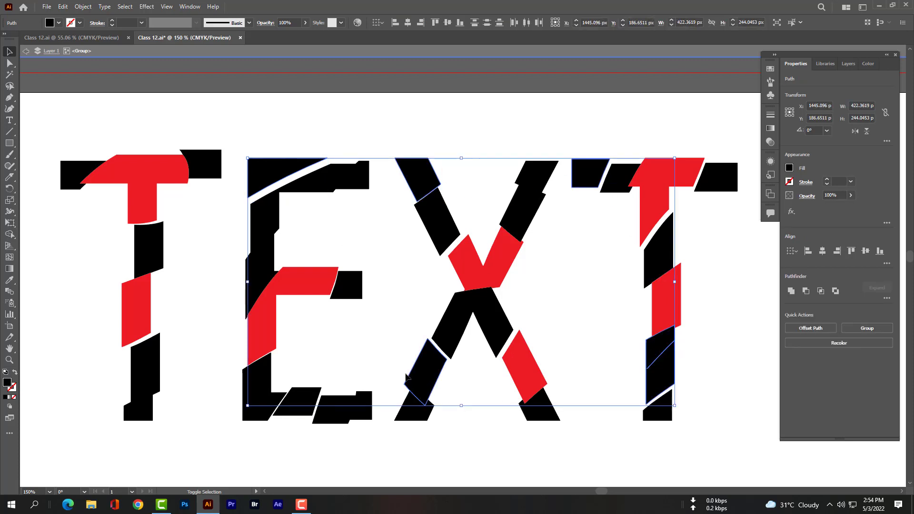
pyautogui.keyDown('shift'); pyautogui.click(150, 374); pyautogui.keyUp('shift')
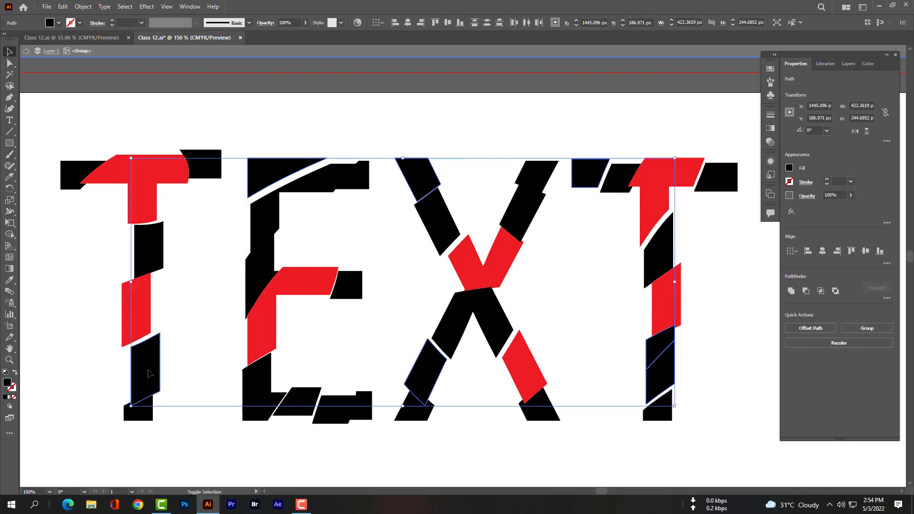
pyautogui.keyDown('shift'); pyautogui.click(81, 186); pyautogui.keyUp('shift')
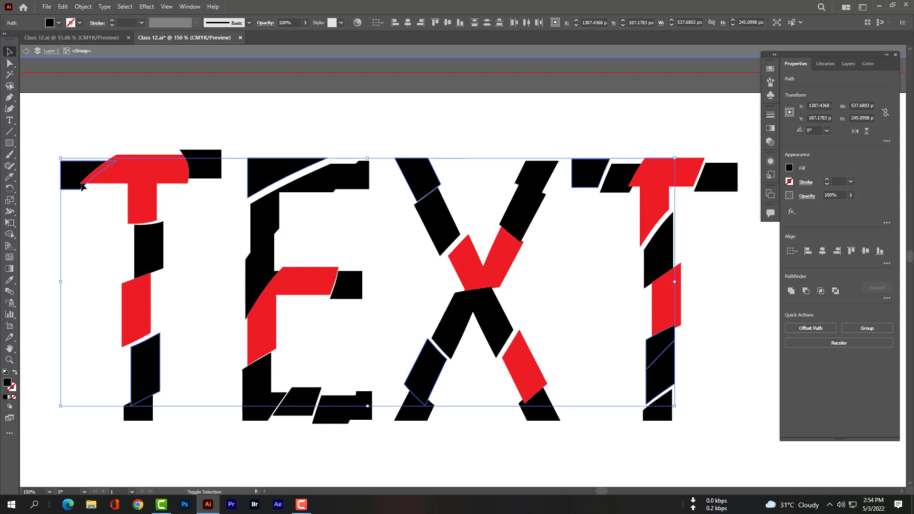
# Step: Fill the selected fragments yellow, then fill six more black pieces across T, E, X and T green
pyautogui.click(790, 169)
pyautogui.click(718, 202)
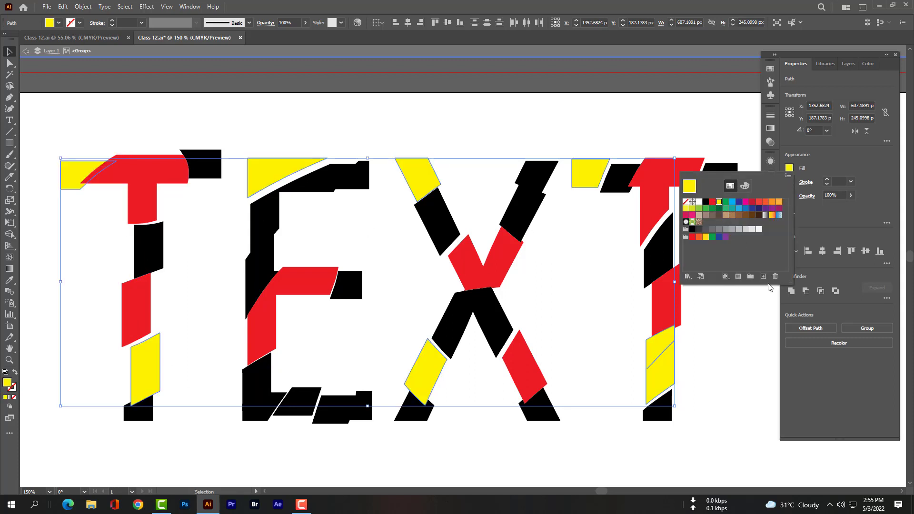
pyautogui.click(481, 310)
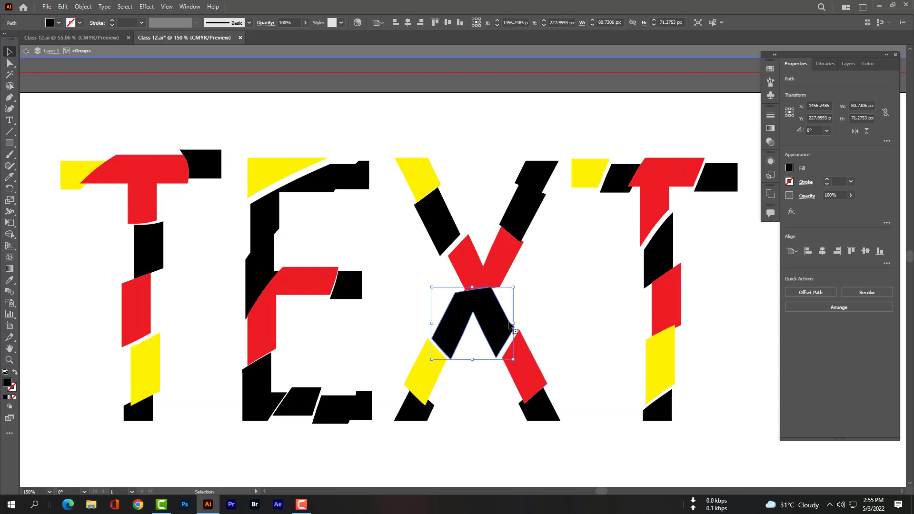
pyautogui.keyDown('shift'); pyautogui.click(664, 259); pyautogui.keyUp('shift')
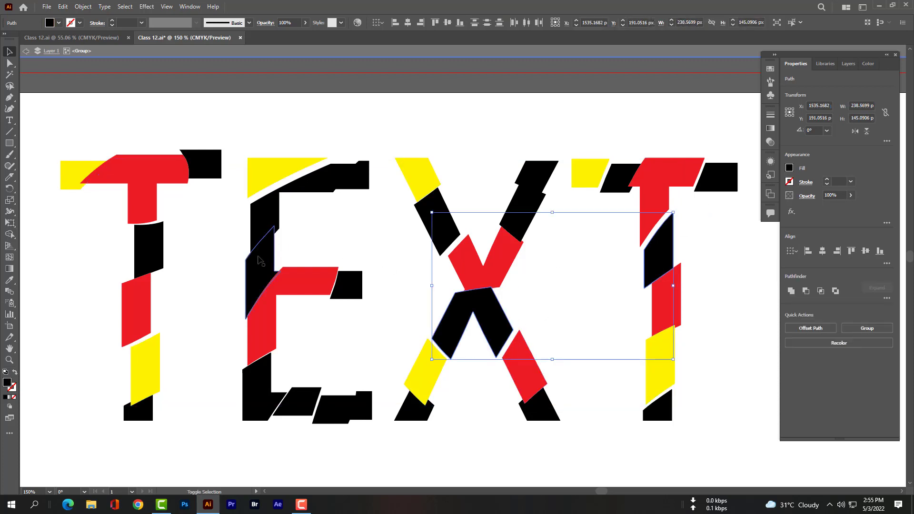
pyautogui.keyDown('shift'); pyautogui.click(269, 222); pyautogui.keyUp('shift')
pyautogui.keyDown('shift'); pyautogui.click(149, 248); pyautogui.keyUp('shift')
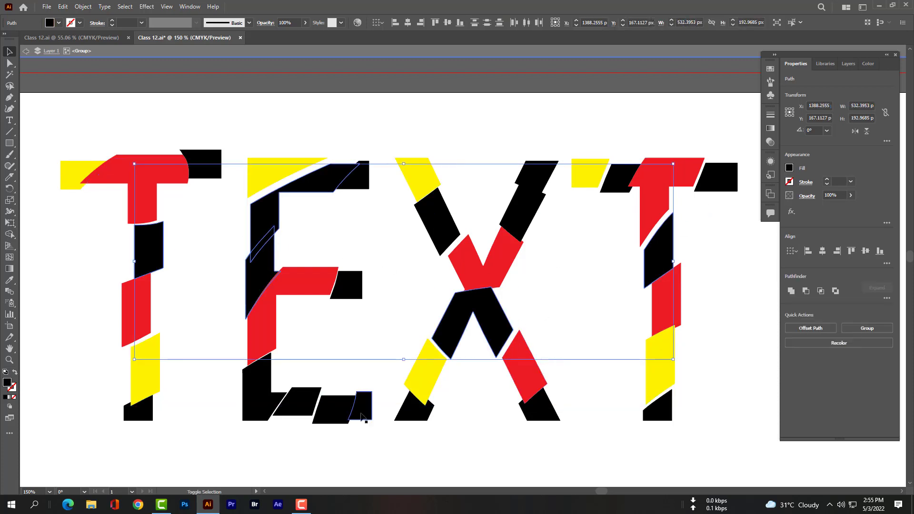
pyautogui.keyDown('shift'); pyautogui.click(714, 188); pyautogui.keyUp('shift')
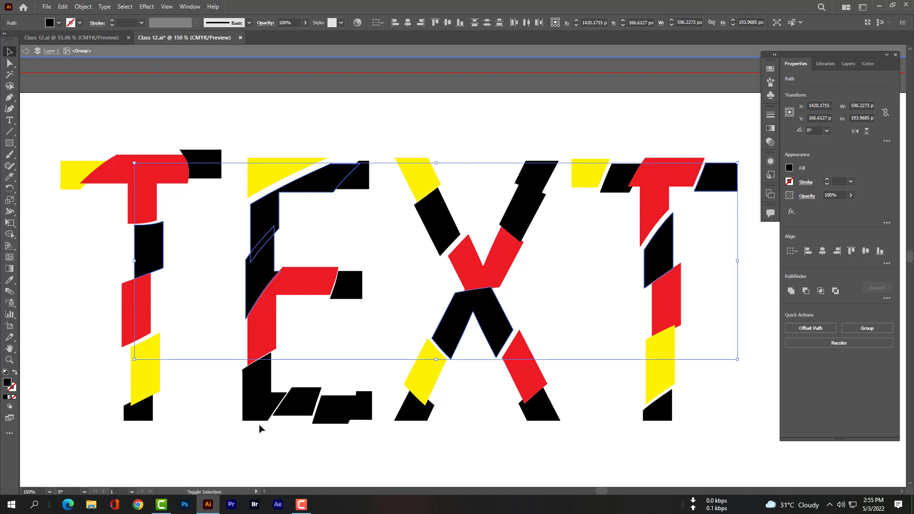
pyautogui.keyDown('shift'); pyautogui.click(260, 407); pyautogui.keyUp('shift')
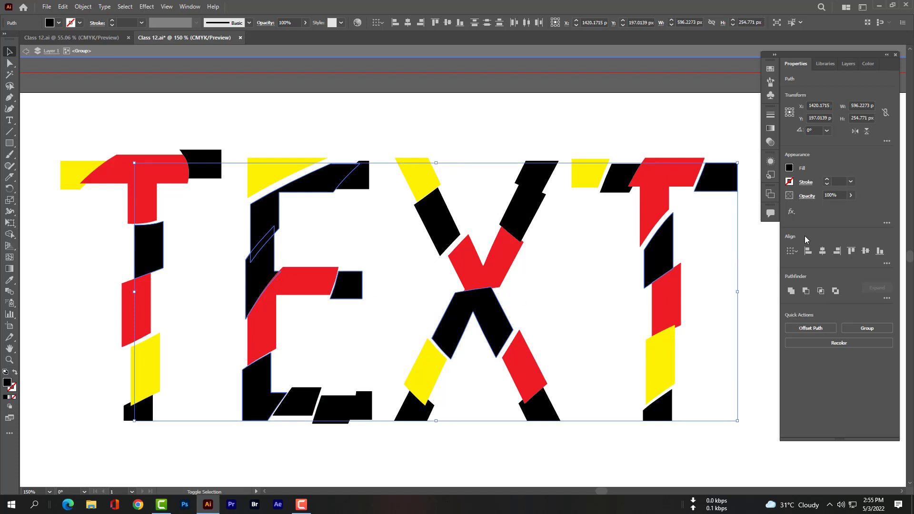
pyautogui.click(790, 169)
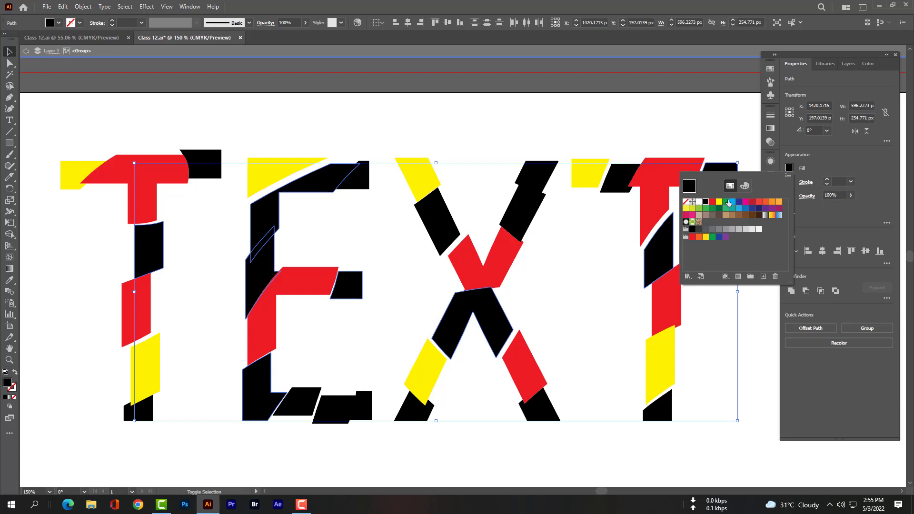
pyautogui.click(726, 203)
pyautogui.click(839, 398)
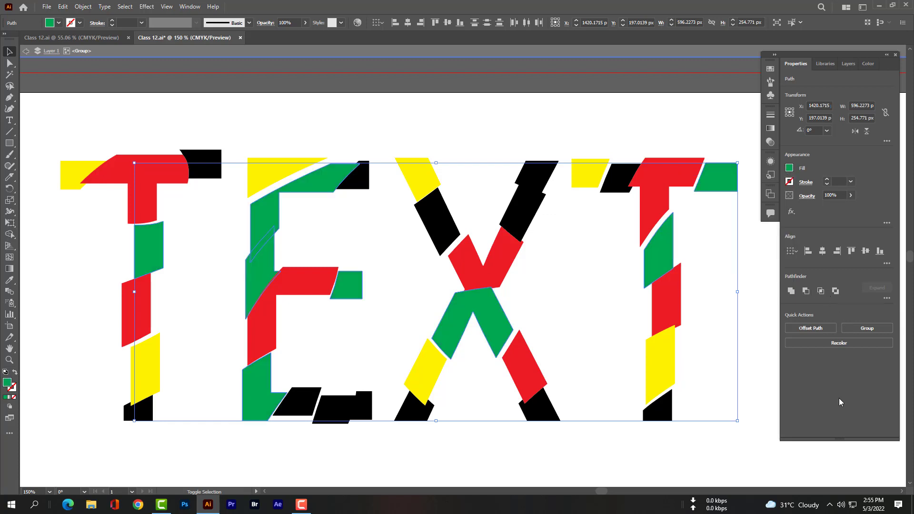
# Step: Fit the artboard with Ctrl+0, exit isolation mode, and select the black TEXT's small top-left T fragment
pyautogui.hotkey('ctrl', '0')
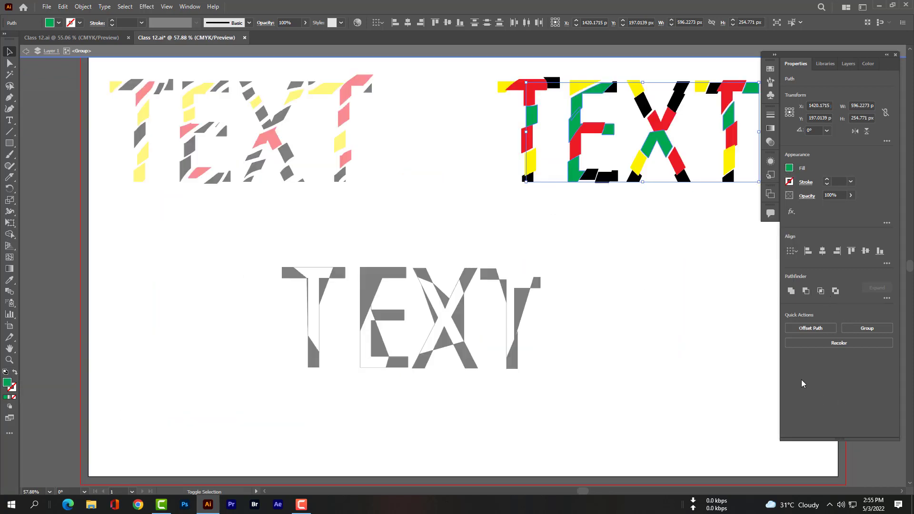
pyautogui.click(24, 51)
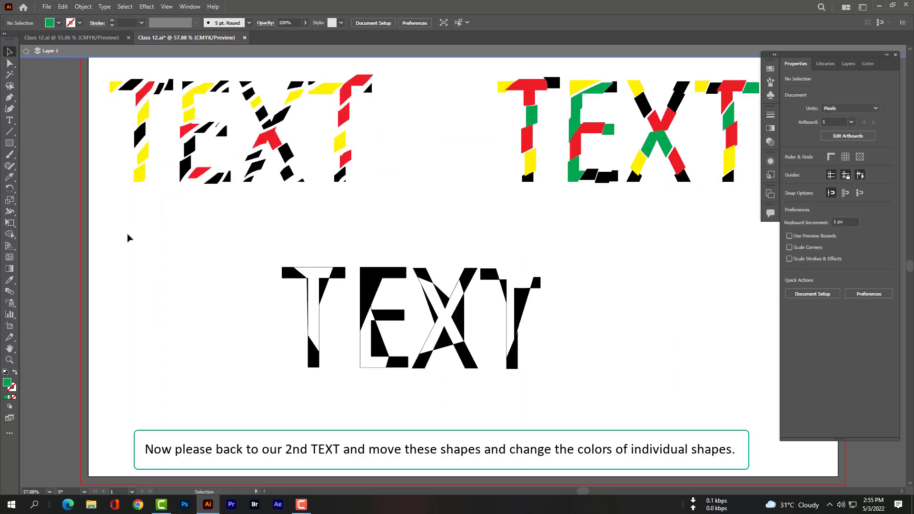
pyautogui.click(374, 300)
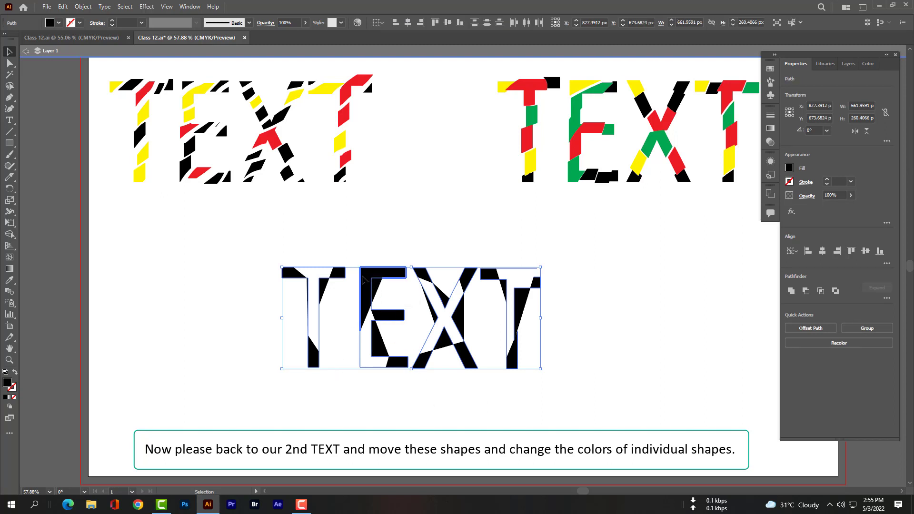
pyautogui.click(265, 349)
pyautogui.click(294, 279)
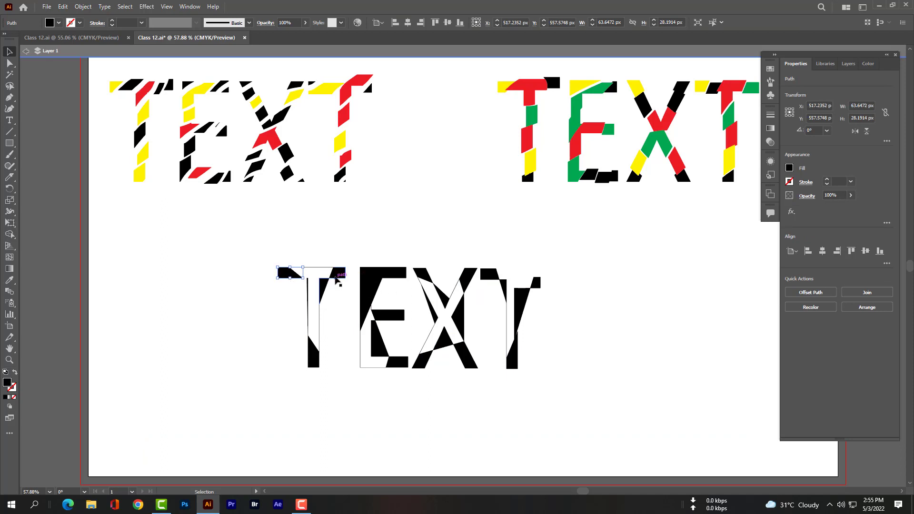
# Step: Shift the black TEXT's T stem fragment left and nudge the E's top-left fragment up and left
pyautogui.click(339, 280)
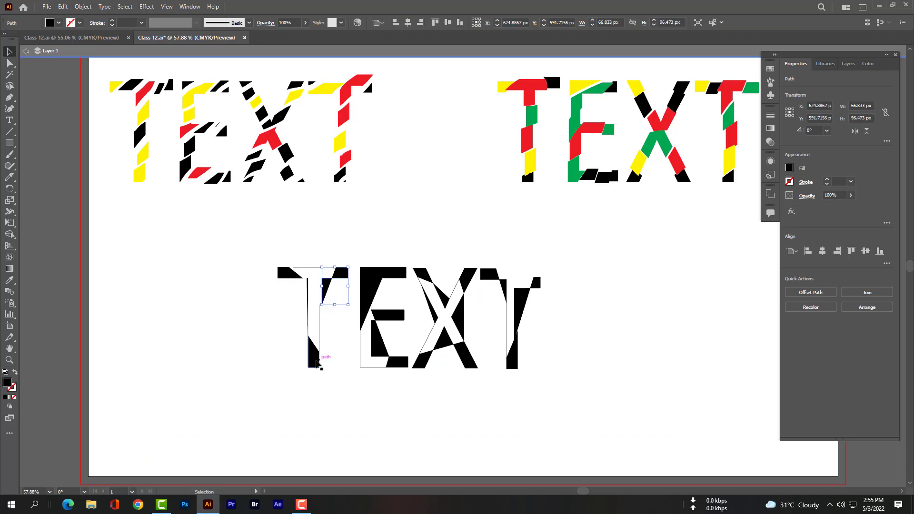
pyautogui.click(316, 358)
pyautogui.moveTo(320, 361); pyautogui.dragTo(317, 361)
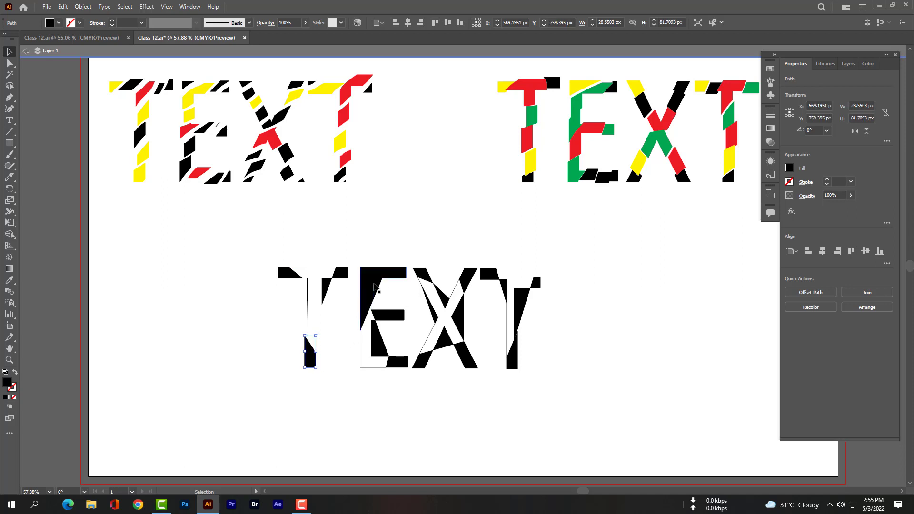
pyautogui.click(376, 286)
pyautogui.press('Left')
pyautogui.press('Left')
pyautogui.press('Left')
pyautogui.press('Left')
pyautogui.press('Left')
pyautogui.press('Left')
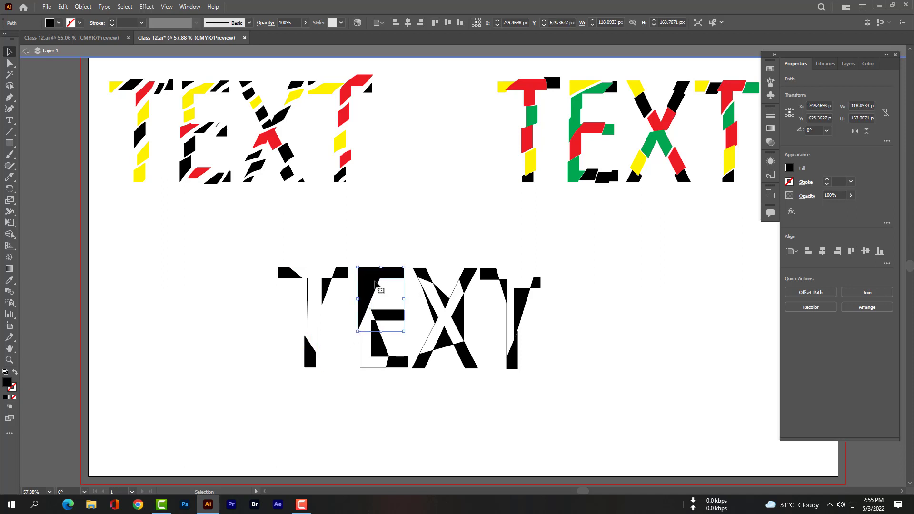
pyautogui.press('Up')
pyautogui.press('Up')
pyautogui.press('Up')
pyautogui.press('Up')
pyautogui.press('Left')
pyautogui.press('Left')
pyautogui.press('Left')
pyautogui.press('Left')
pyautogui.press('Left')
pyautogui.press('Left')
pyautogui.press('Left')
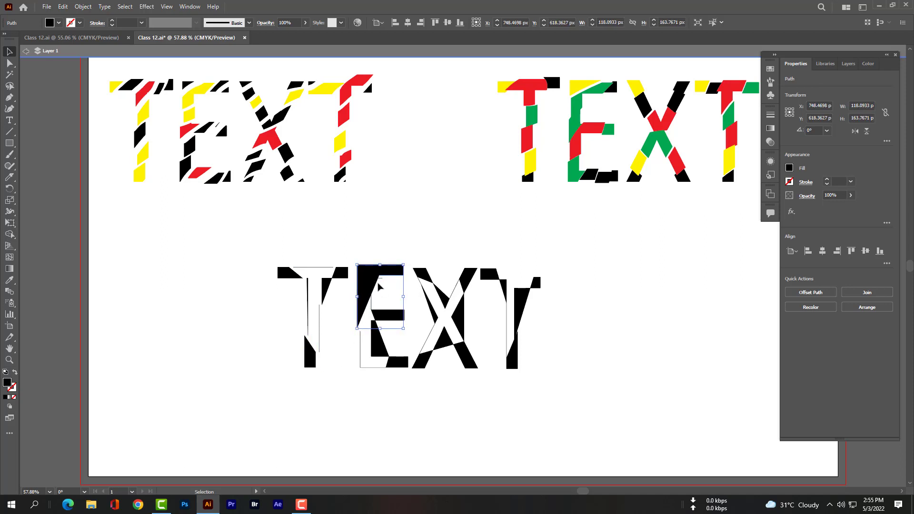
pyautogui.press('Up')
pyautogui.press('Up')
pyautogui.press('Up')
# Step: Offset the X's fragments: centre piece left, top-left piece raised, upper-right piece shifted slightly
pyautogui.click(381, 350)
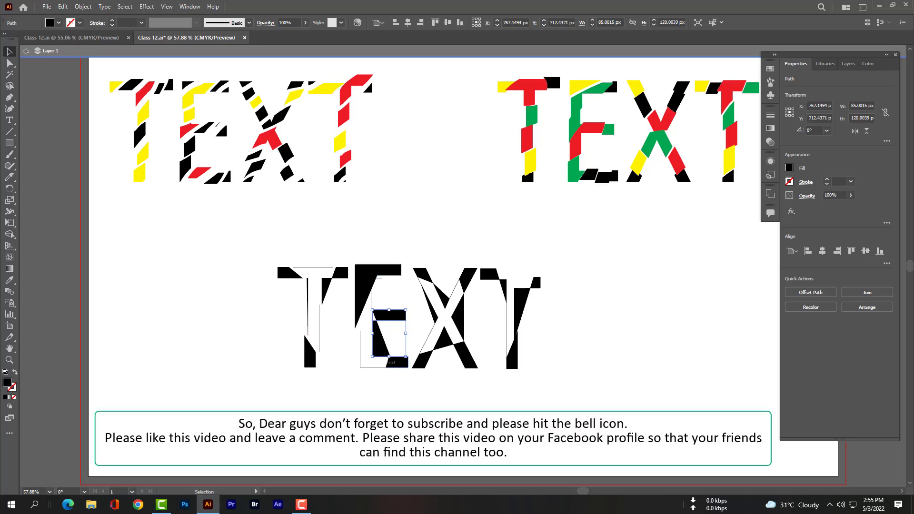
pyautogui.click(400, 366)
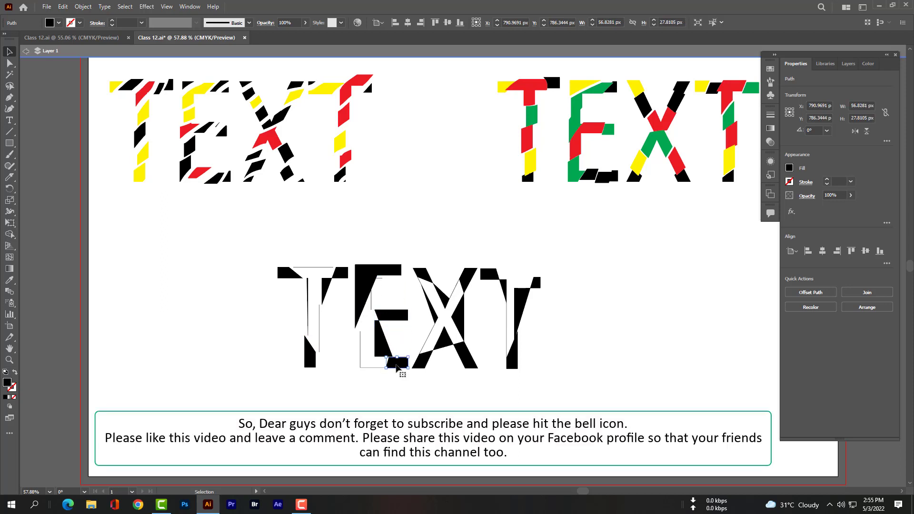
pyautogui.click(423, 365)
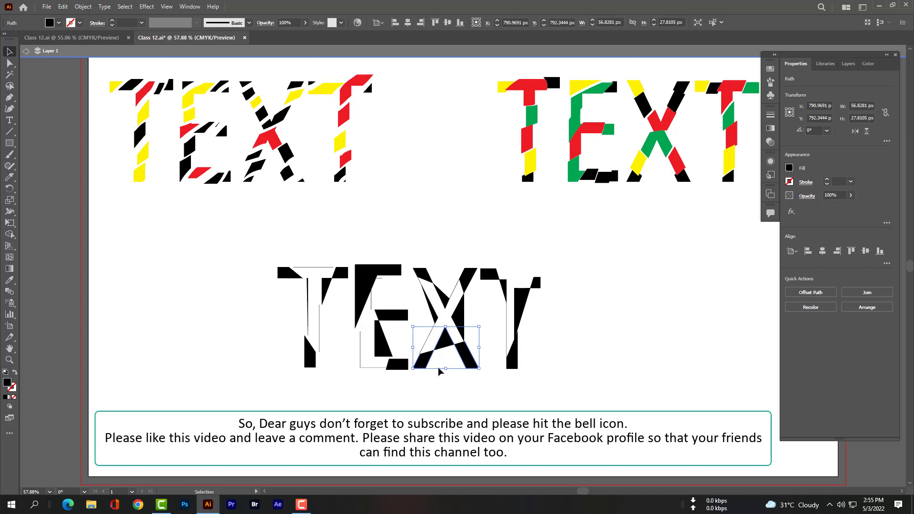
pyautogui.click(461, 317)
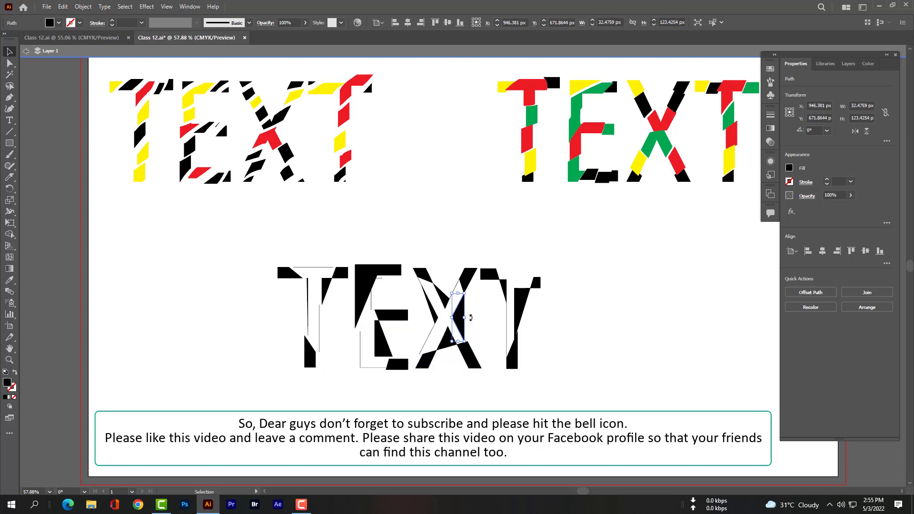
pyautogui.press('Left')
pyautogui.press('Left')
pyautogui.press('Left')
pyautogui.press('Left')
pyautogui.press('Left')
pyautogui.press('Left')
pyautogui.press('Left')
pyautogui.press('Left')
pyautogui.press('Left')
pyautogui.press('Left')
pyautogui.press('Left')
pyautogui.press('Left')
pyautogui.press('Left')
pyautogui.press('Left')
pyautogui.press('Left')
pyautogui.press('Left')
pyautogui.press('Left')
pyautogui.press('Left')
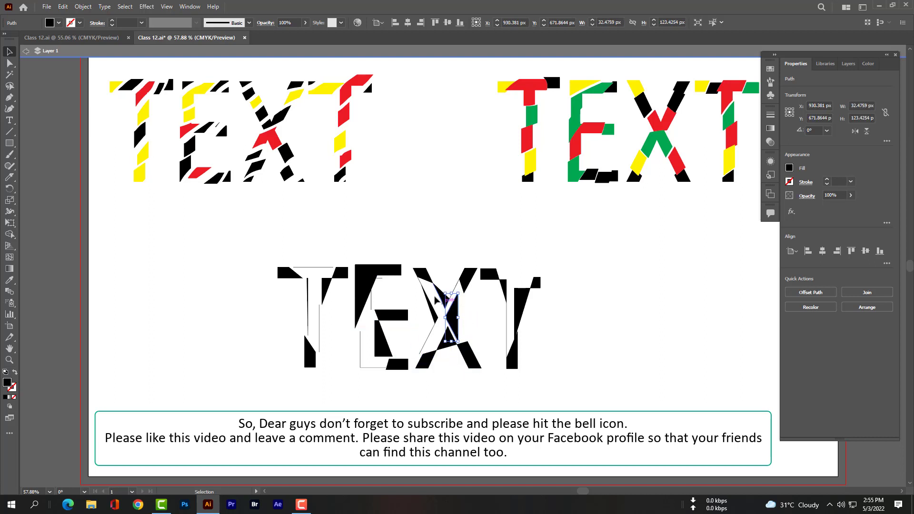
pyautogui.moveTo(424, 276); pyautogui.dragTo(419, 260)
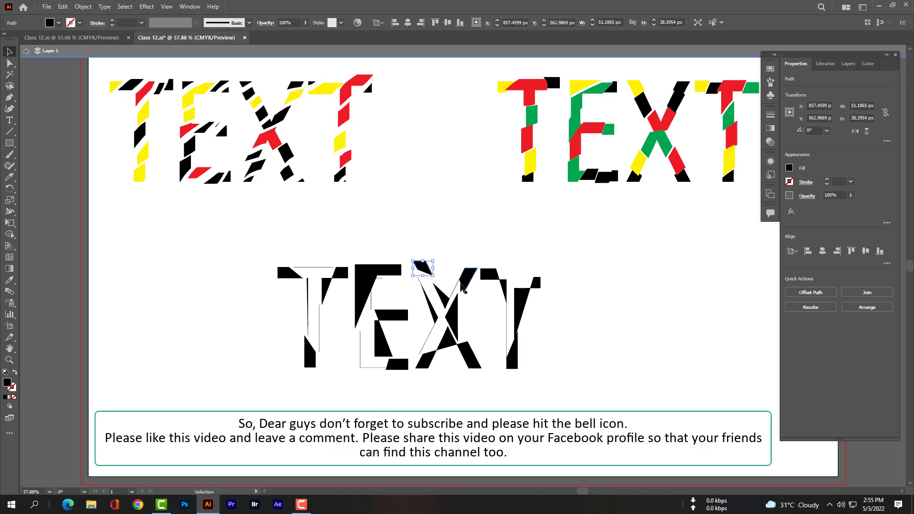
pyautogui.click(464, 284)
pyautogui.moveTo(465, 283); pyautogui.dragTo(470, 285)
# Step: Move the Y's right arm and lower stem up and to the right, then select the T and E top fragments
pyautogui.click(491, 275)
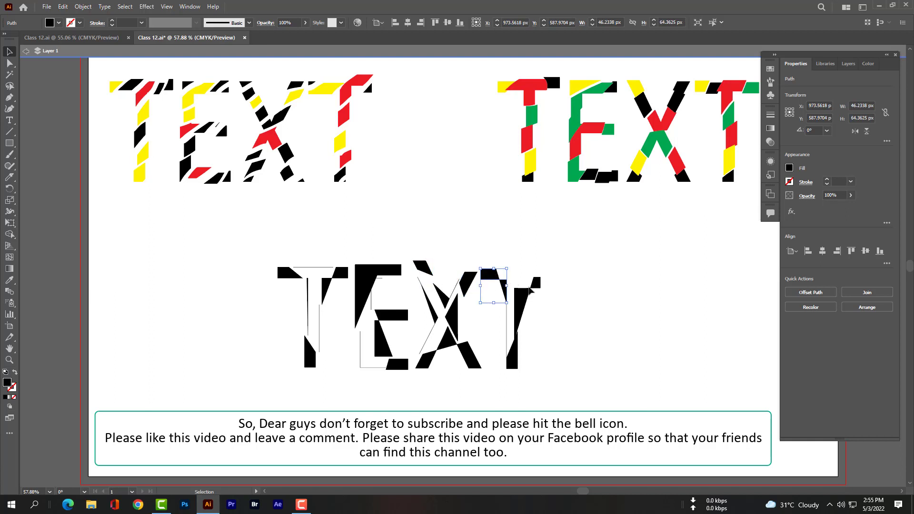
pyautogui.moveTo(537, 294); pyautogui.dragTo(552, 265)
pyautogui.moveTo(515, 357)
pyautogui.mouseDown()
pyautogui.moveTo(528, 345)
pyautogui.moveTo(486, 366)
pyautogui.moveTo(520, 343)
pyautogui.mouseUp()
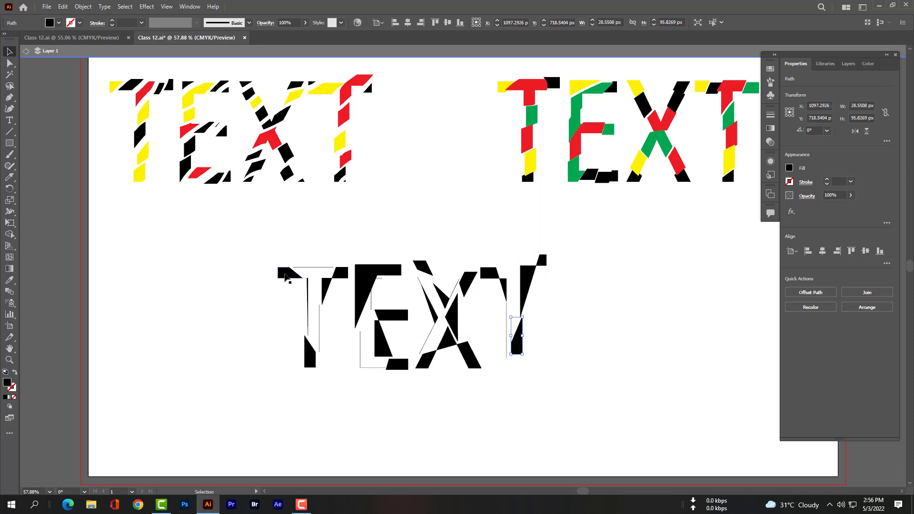
pyautogui.click(285, 277)
pyautogui.keyDown('shift'); pyautogui.click(369, 281); pyautogui.keyUp('shift')
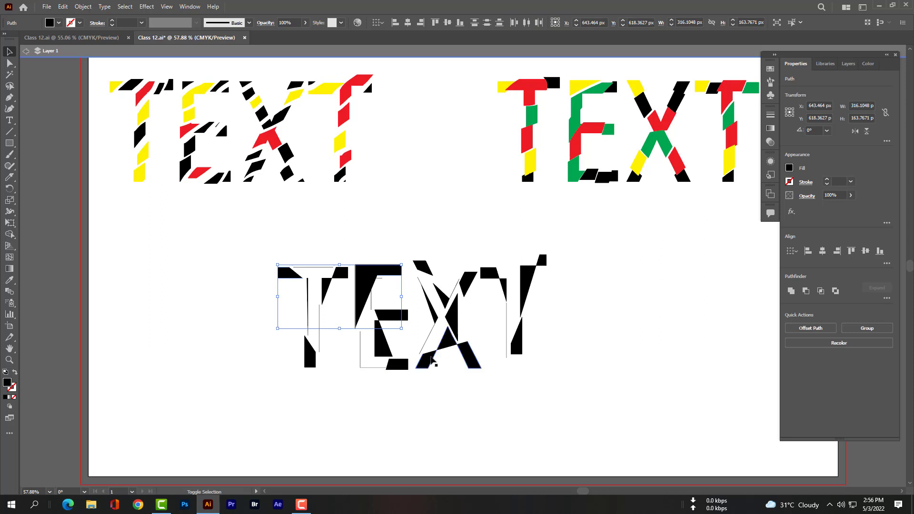
# Step: Fill the selected fragments across the lower TEXT red
pyautogui.keyDown('shift'); pyautogui.click(432, 360); pyautogui.keyUp('shift')
pyautogui.keyDown('shift'); pyautogui.click(528, 286); pyautogui.keyUp('shift')
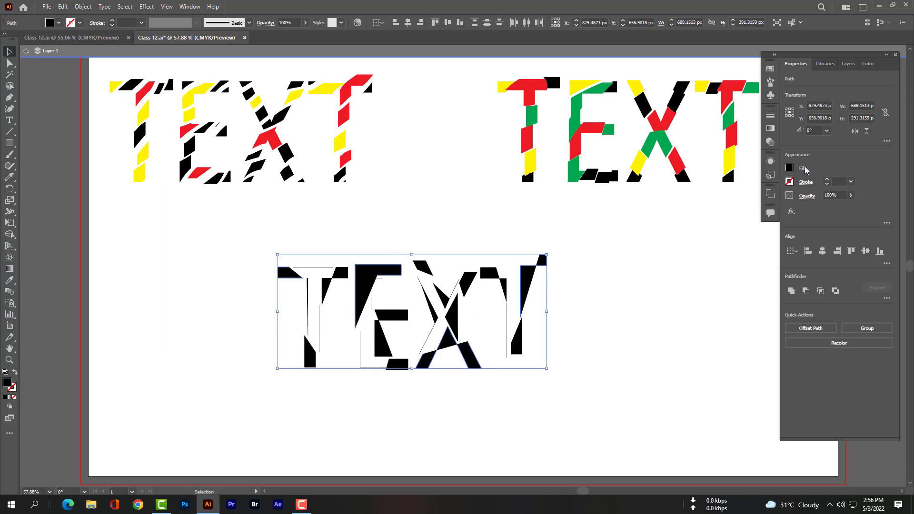
pyautogui.click(789, 169)
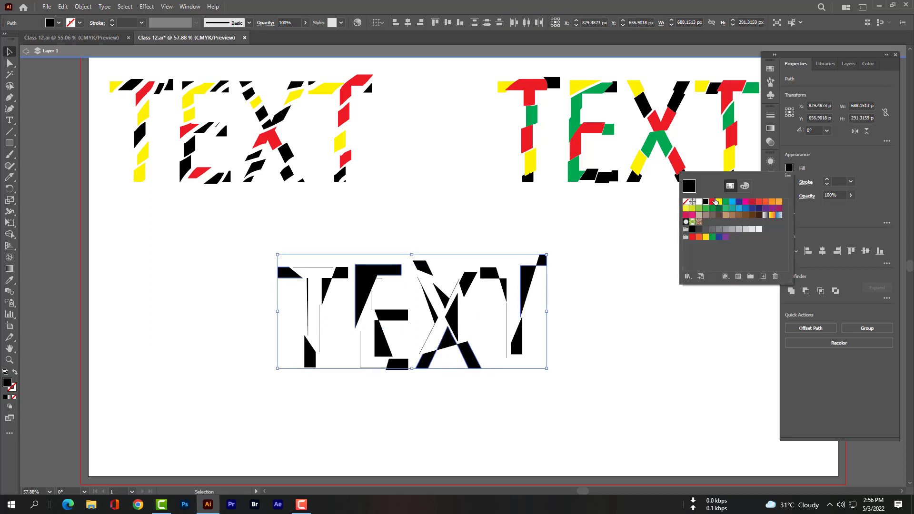
pyautogui.click(714, 202)
pyautogui.click(519, 350)
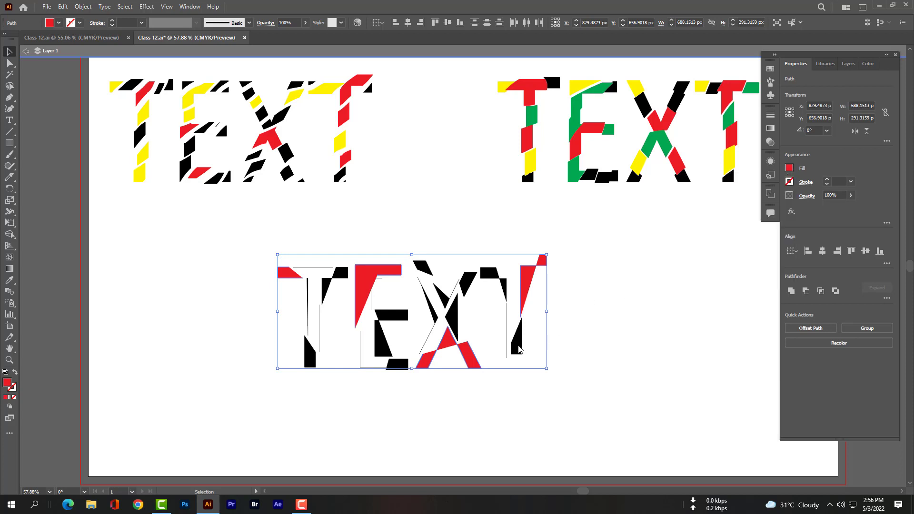
# Step: Fill black fragments near the Y, in the E and at the T's bottom yellow, then deselect
pyautogui.click(516, 306)
pyautogui.keyDown('shift'); pyautogui.click(469, 285); pyautogui.keyUp('shift')
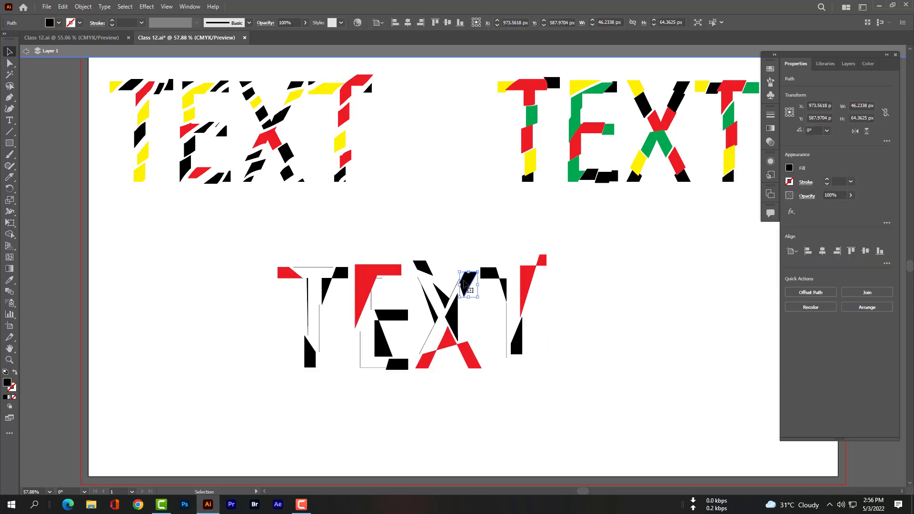
pyautogui.keyDown('shift'); pyautogui.click(390, 324); pyautogui.keyUp('shift')
pyautogui.keyDown('shift'); pyautogui.click(310, 361); pyautogui.keyUp('shift')
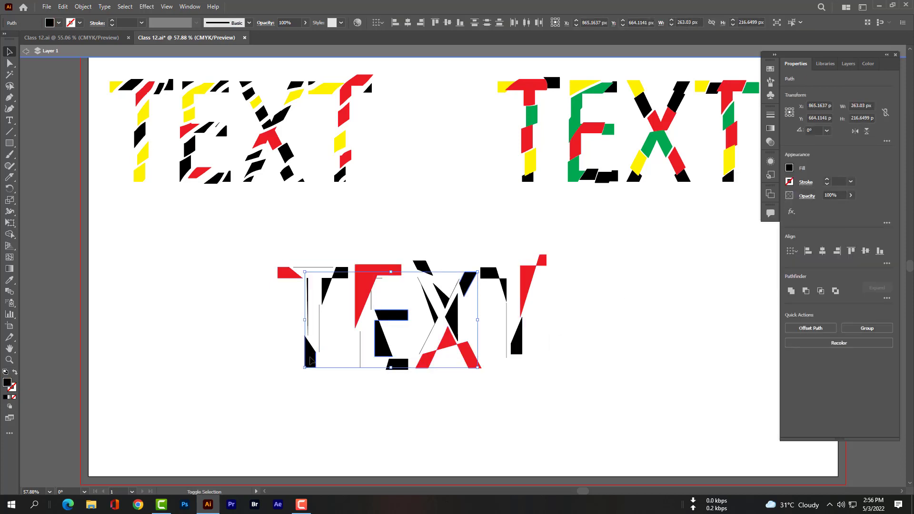
pyautogui.click(790, 168)
pyautogui.click(720, 202)
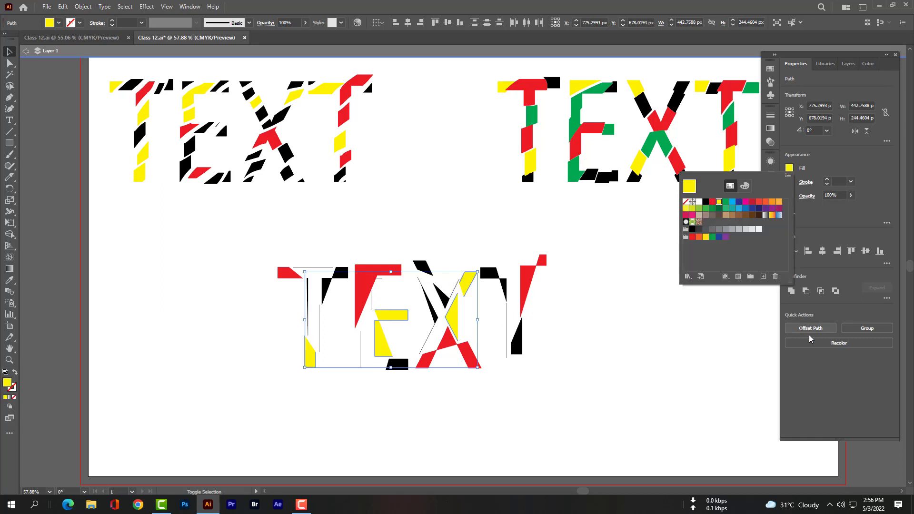
pyautogui.click(574, 393)
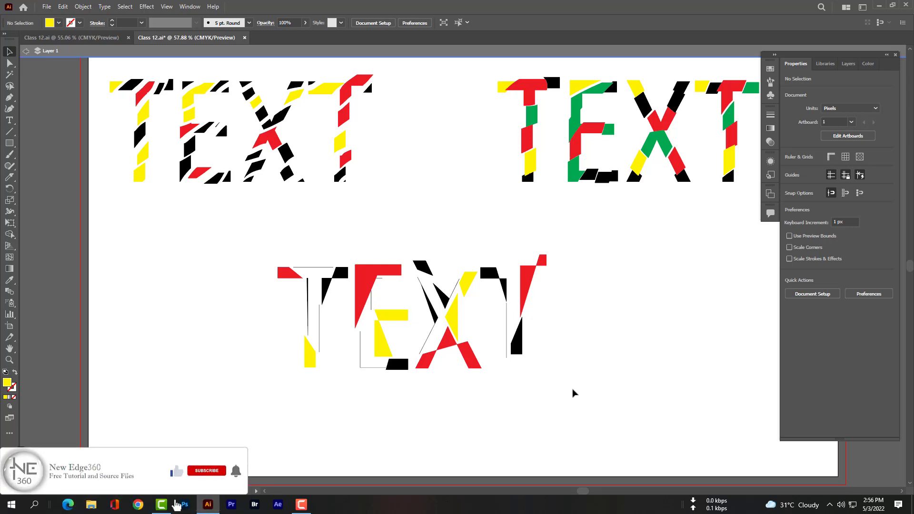
pyautogui.click(901, 493)
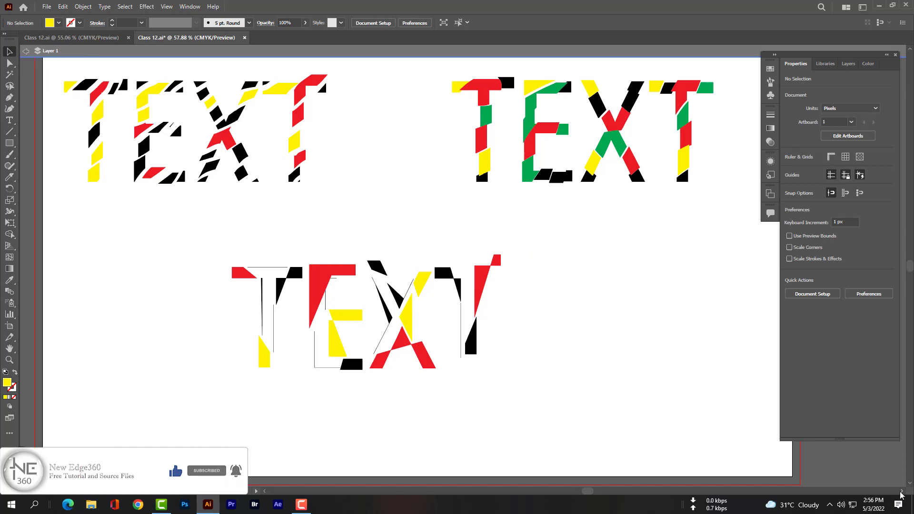